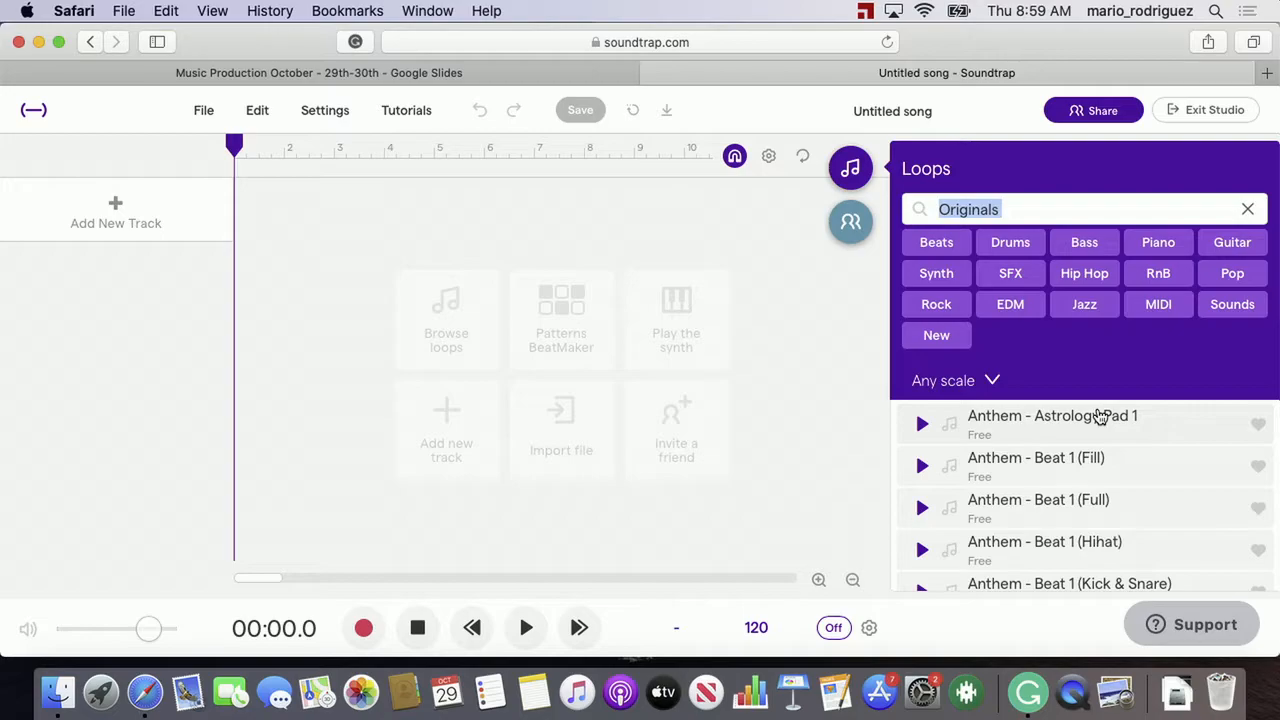
Switch to the slideshow, reveal the "Select Desired Sound (Drums)" bullet, and return to the Soundtrap studio
key(ctrl+Right)
key(ctrl+Left)
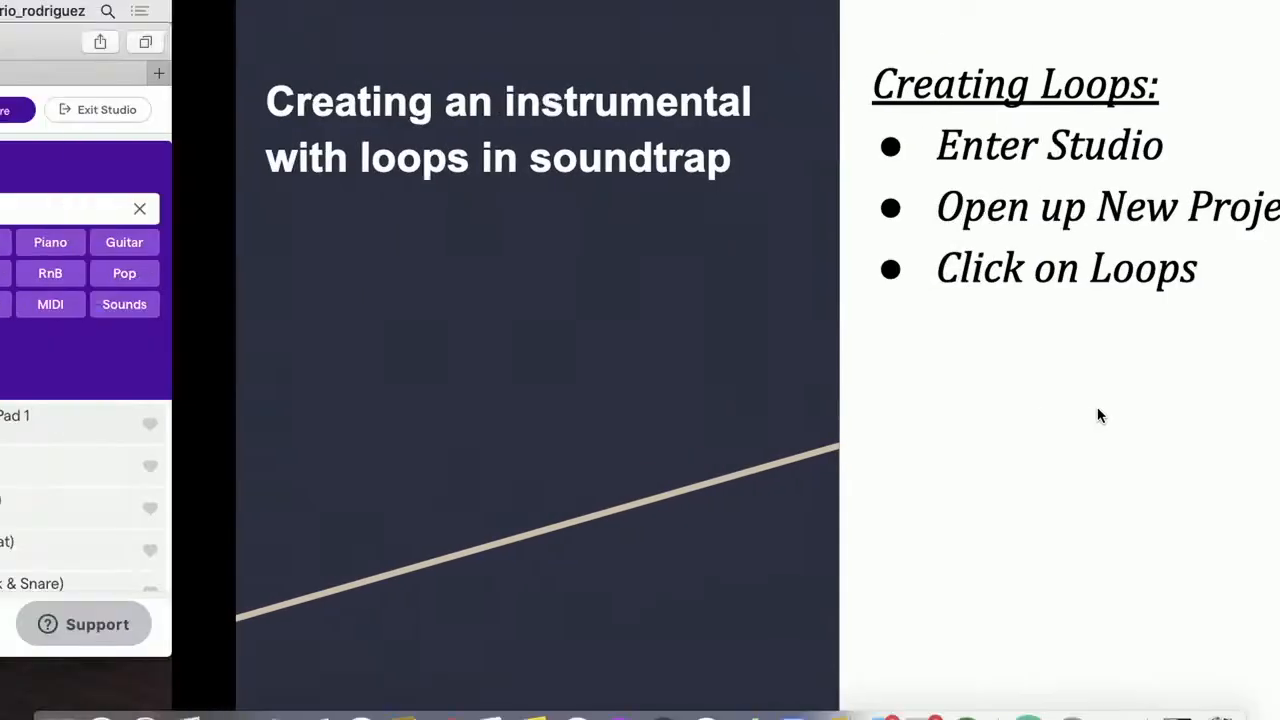
key(ctrl+Right)
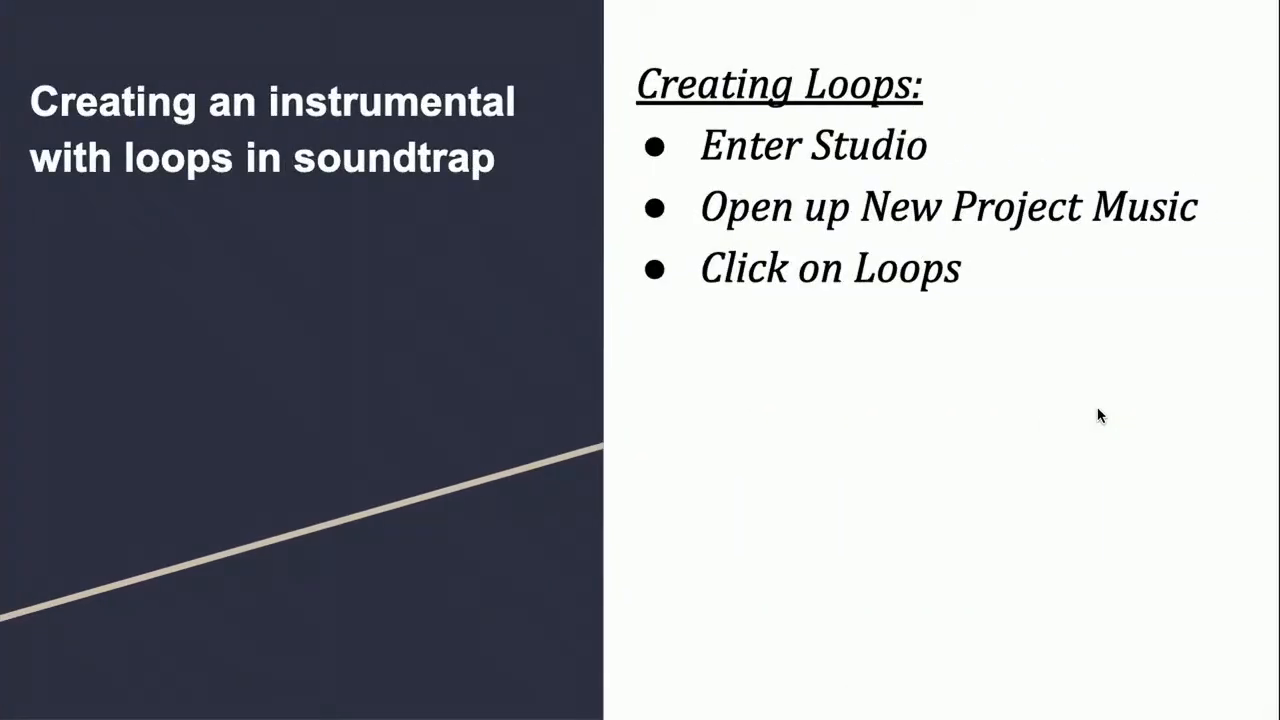
key(Right)
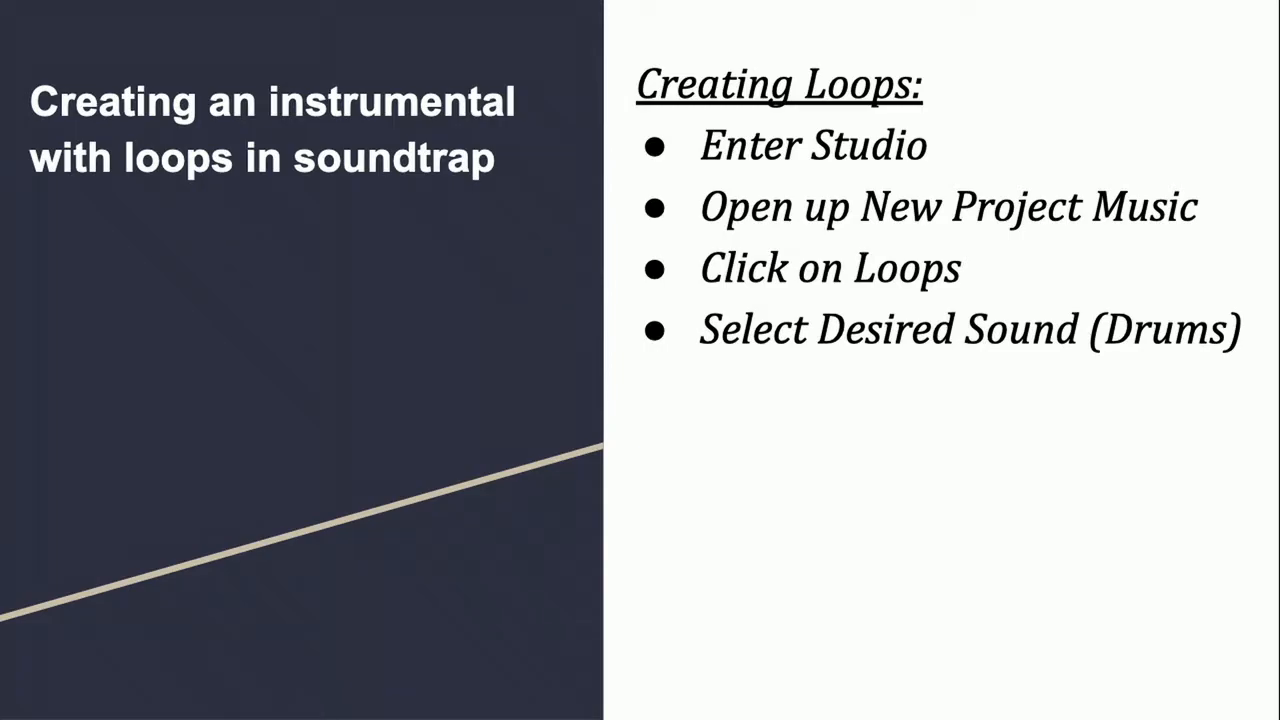
key(ctrl+Left)
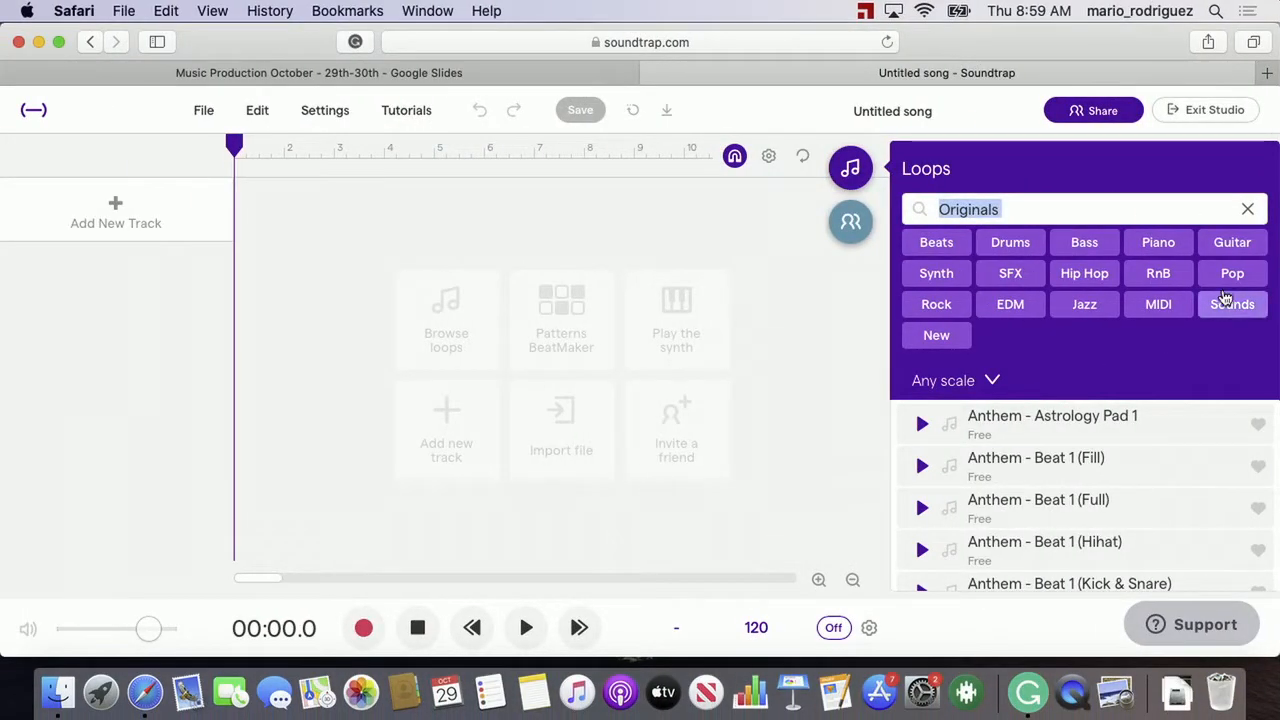
Filter the loops by Drums and preview the Anthem - Beat 1 loops from Fill through Kick
click(1008, 246)
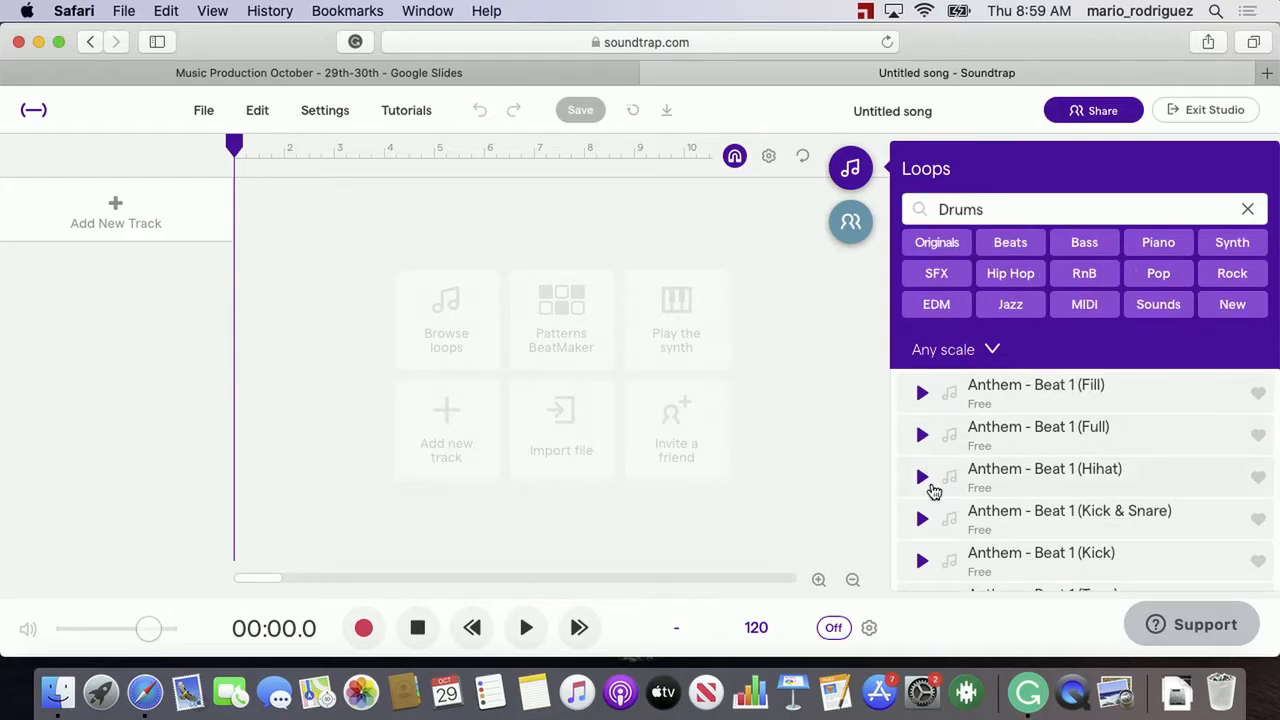
click(922, 394)
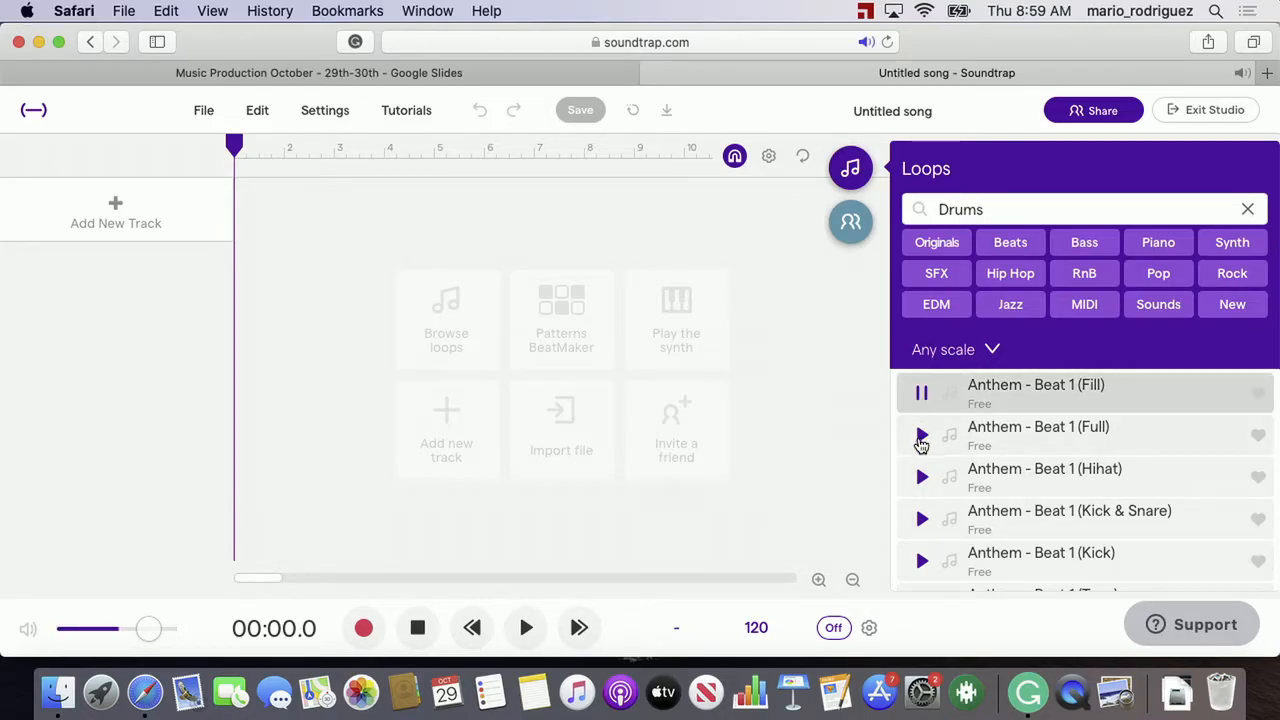
click(922, 438)
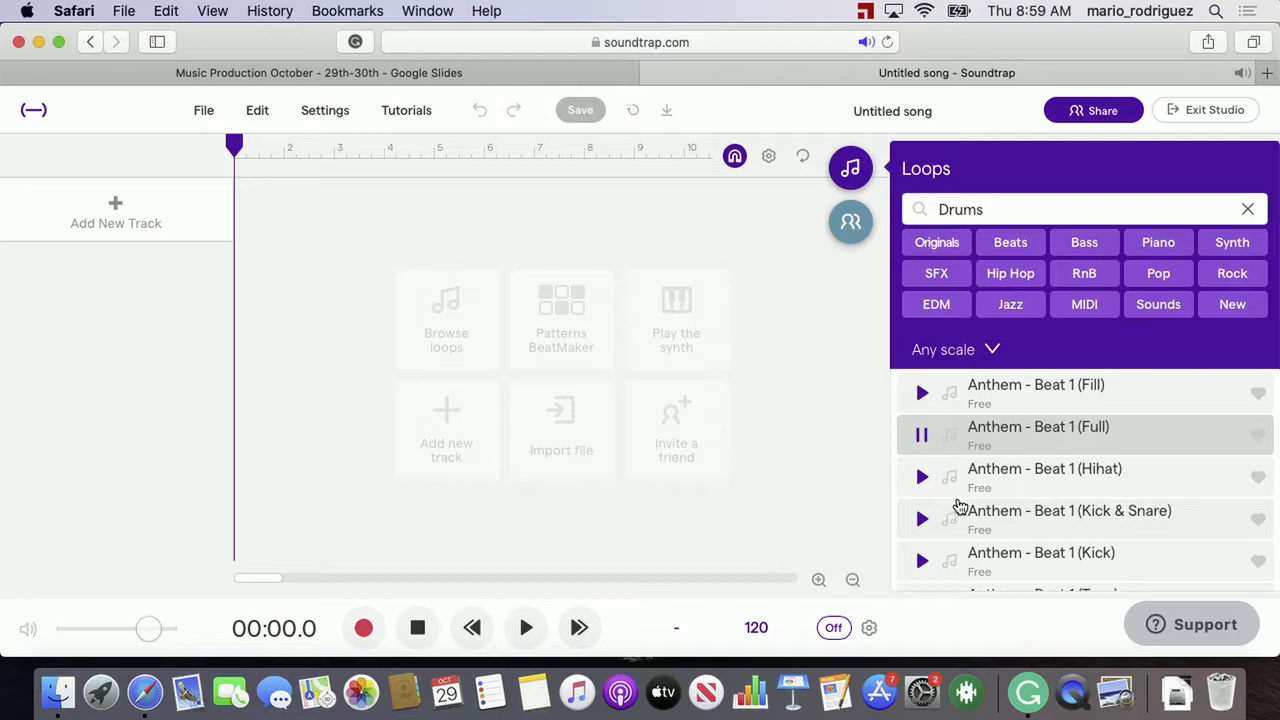
click(921, 478)
click(918, 519)
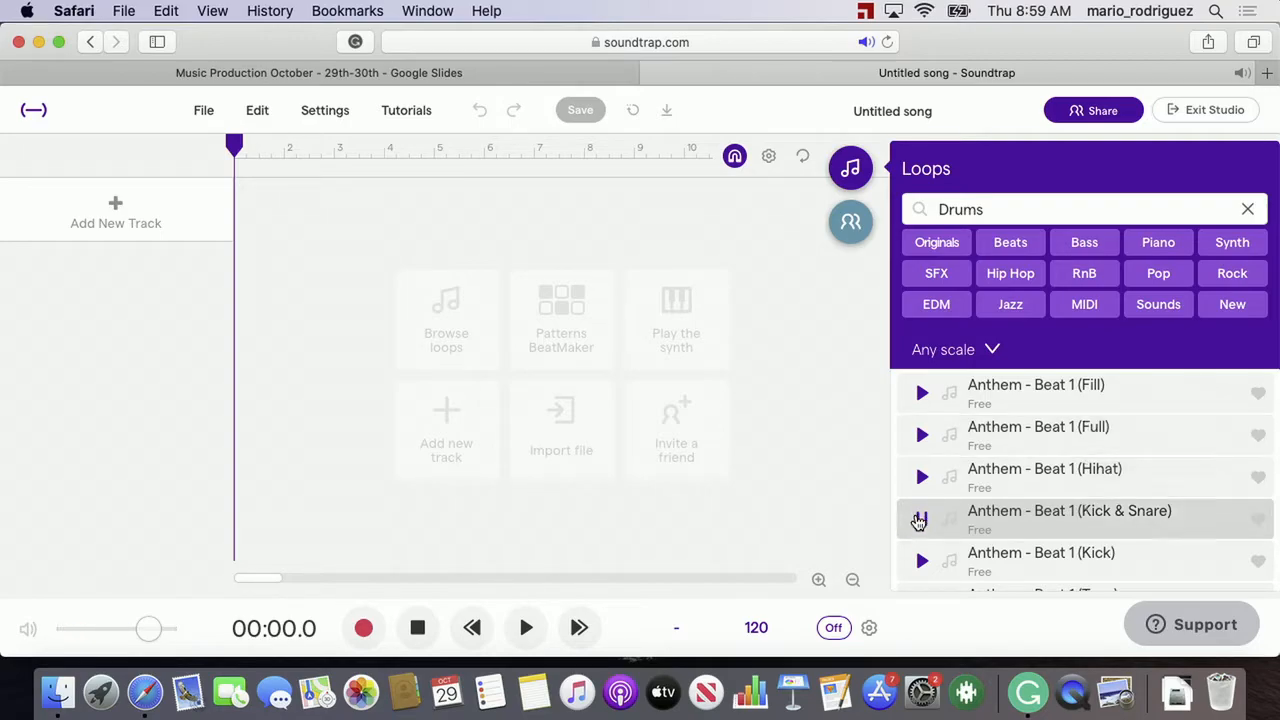
click(919, 561)
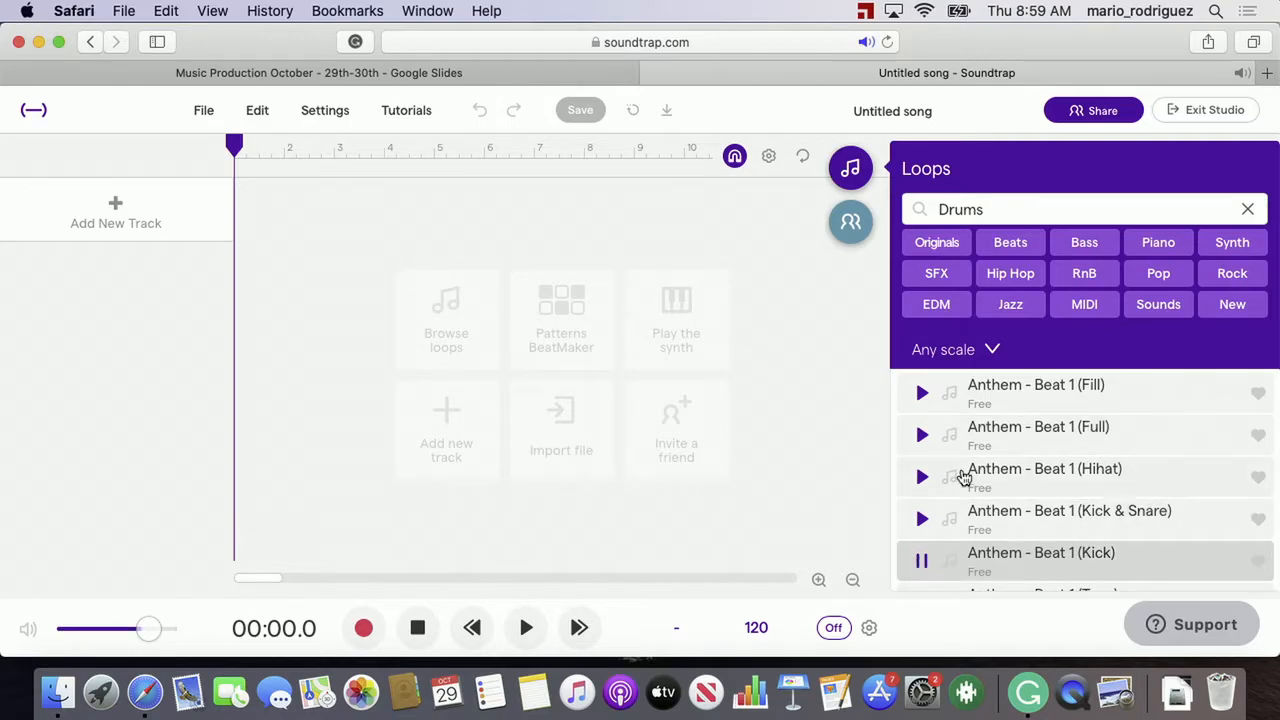
click(919, 561)
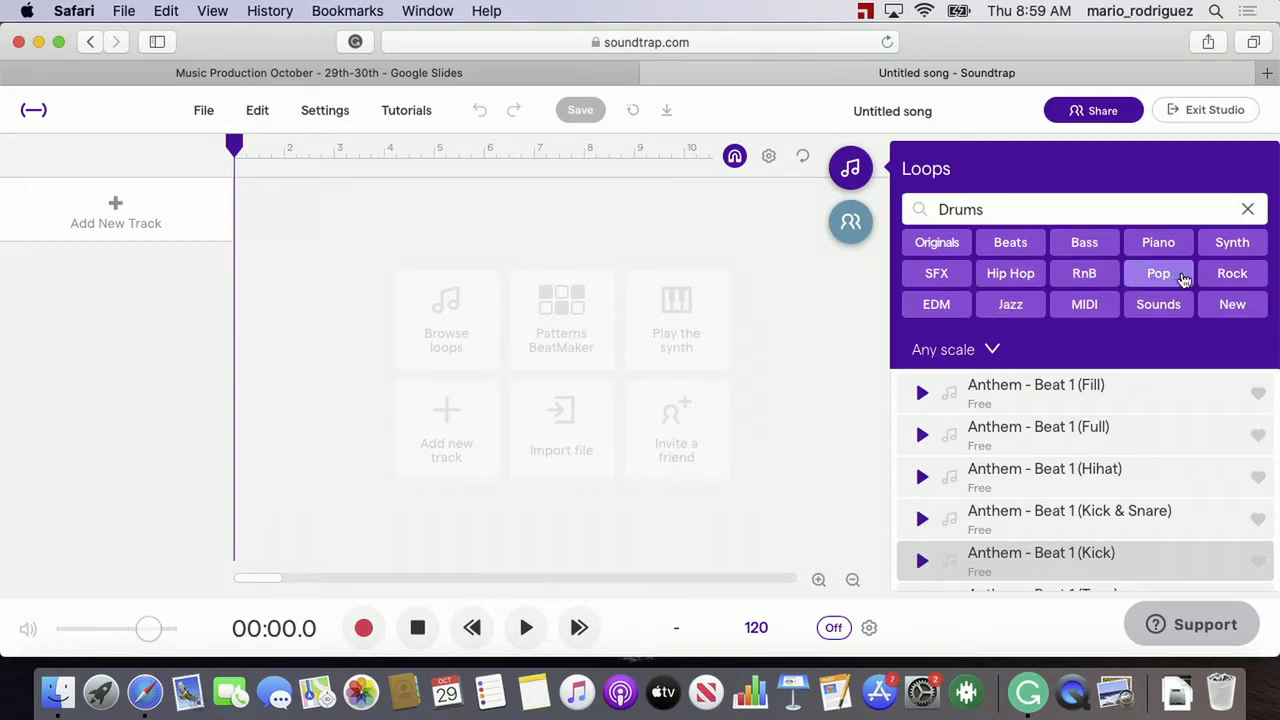
Narrow the drum loops to EDM, preview the Beanie loops, and add Beanie - Beat 1 (Kick & Tops) as a playing track
click(944, 306)
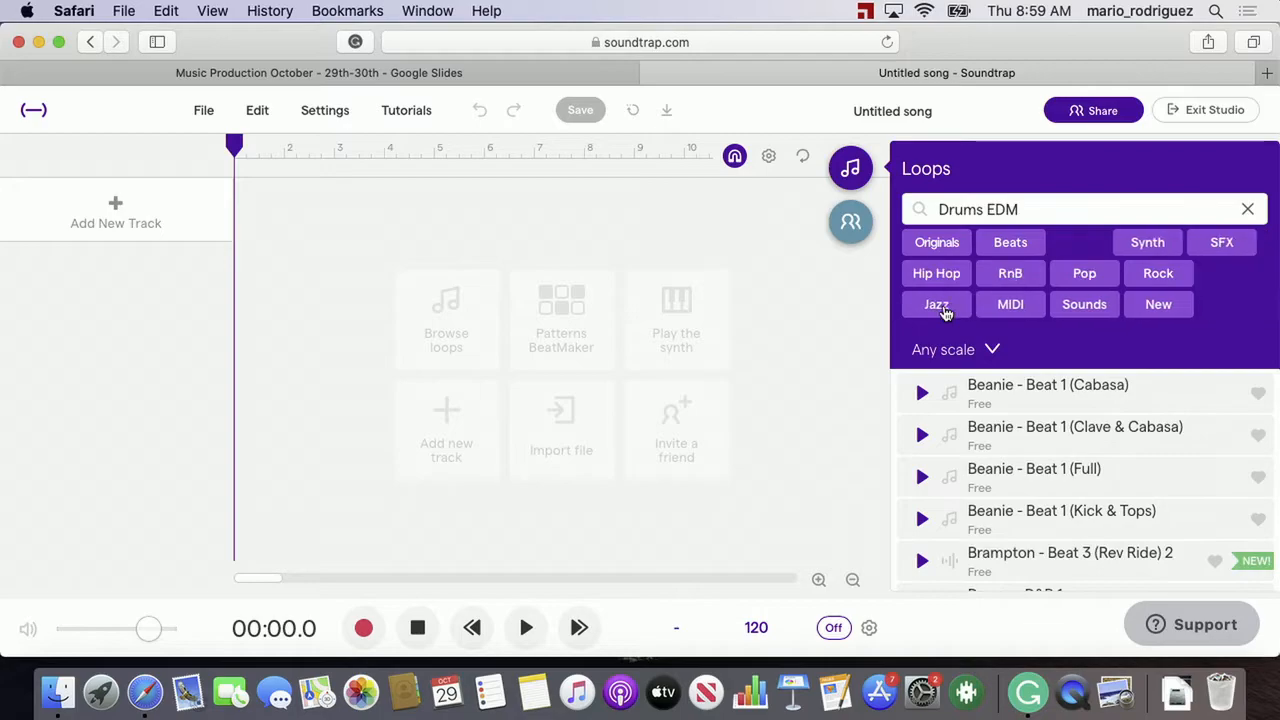
click(921, 435)
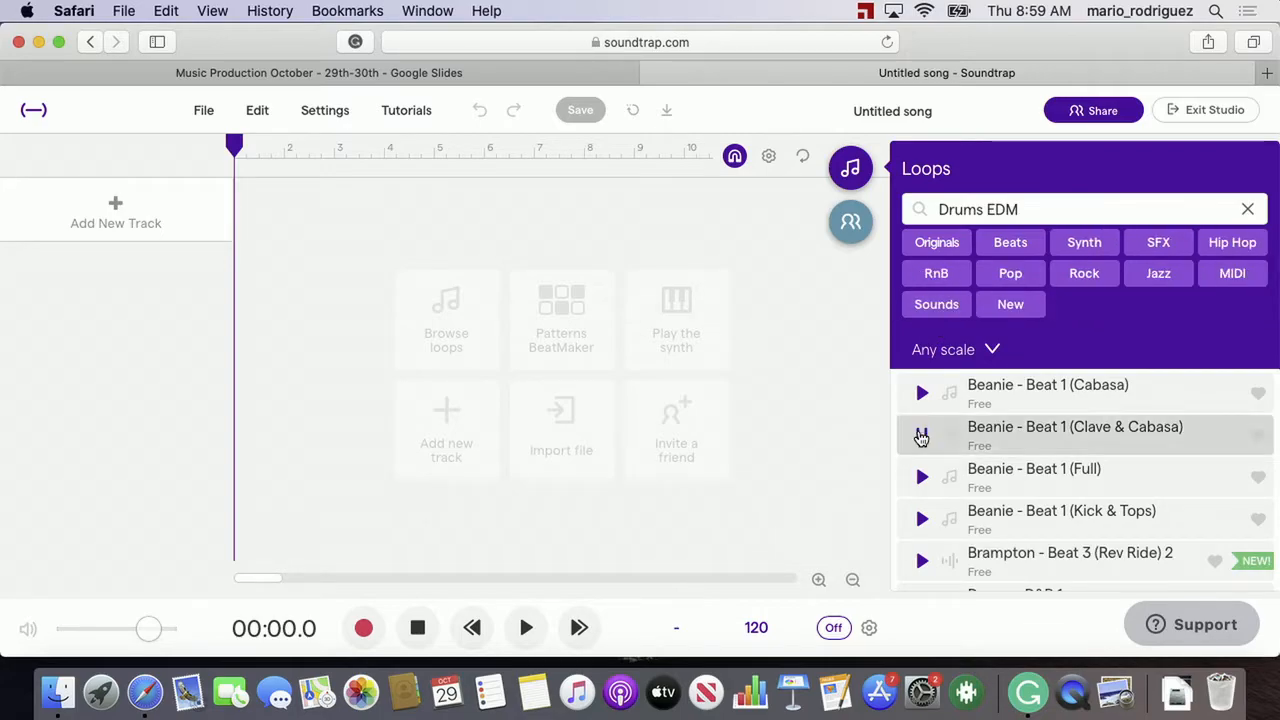
click(921, 392)
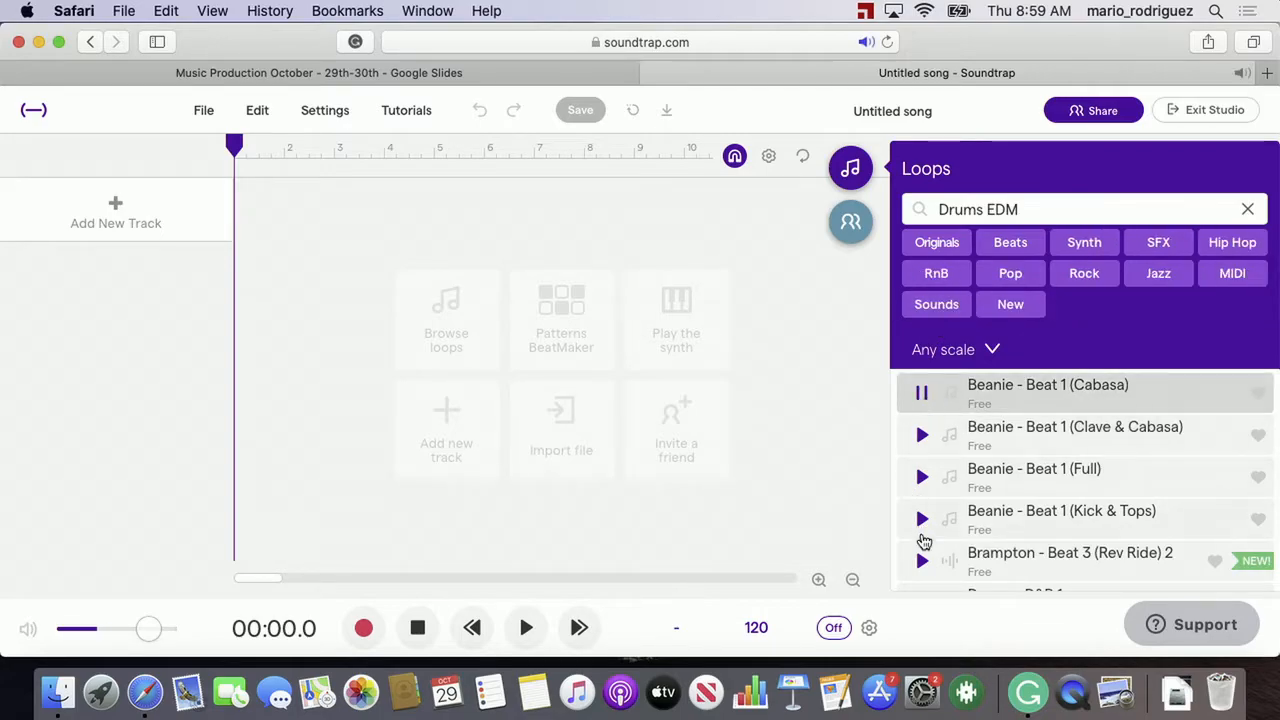
click(914, 532)
key(space)
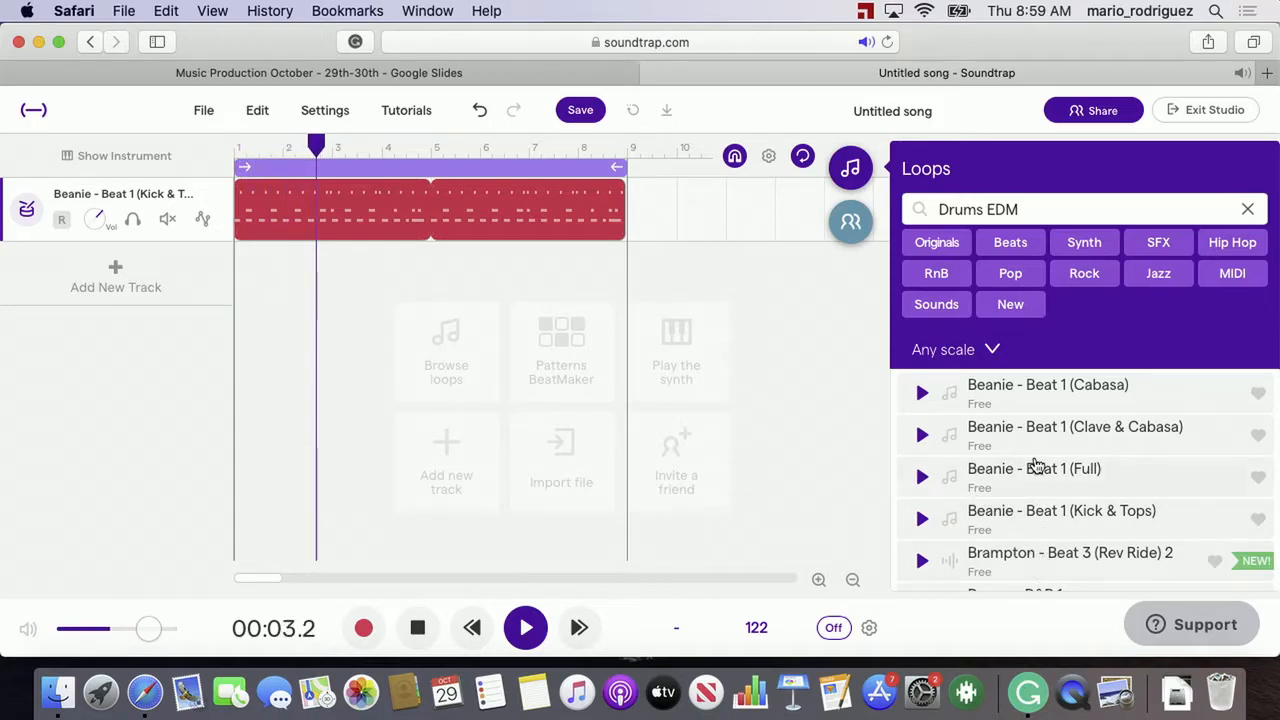
Replace the loop filter with Hip Hop and add the Vocal - Dumb 5 loop as a second track to hear it with the beat
click(1247, 209)
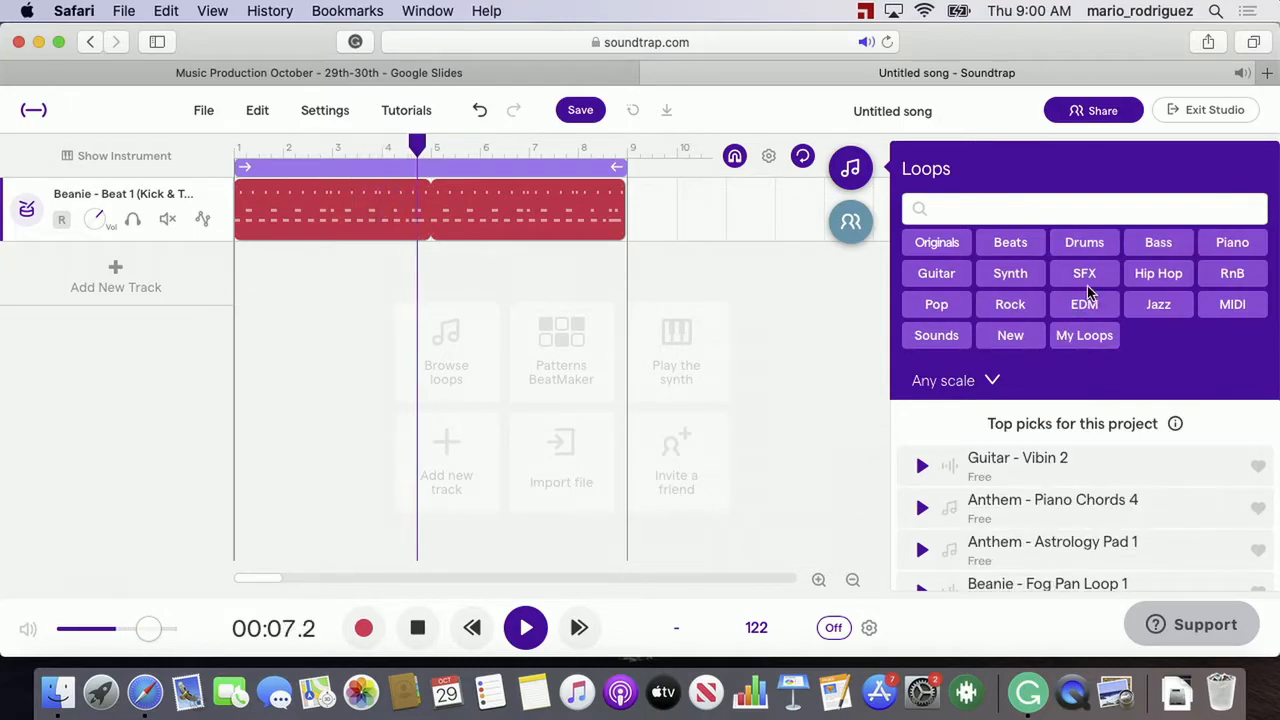
click(1158, 273)
click(919, 508)
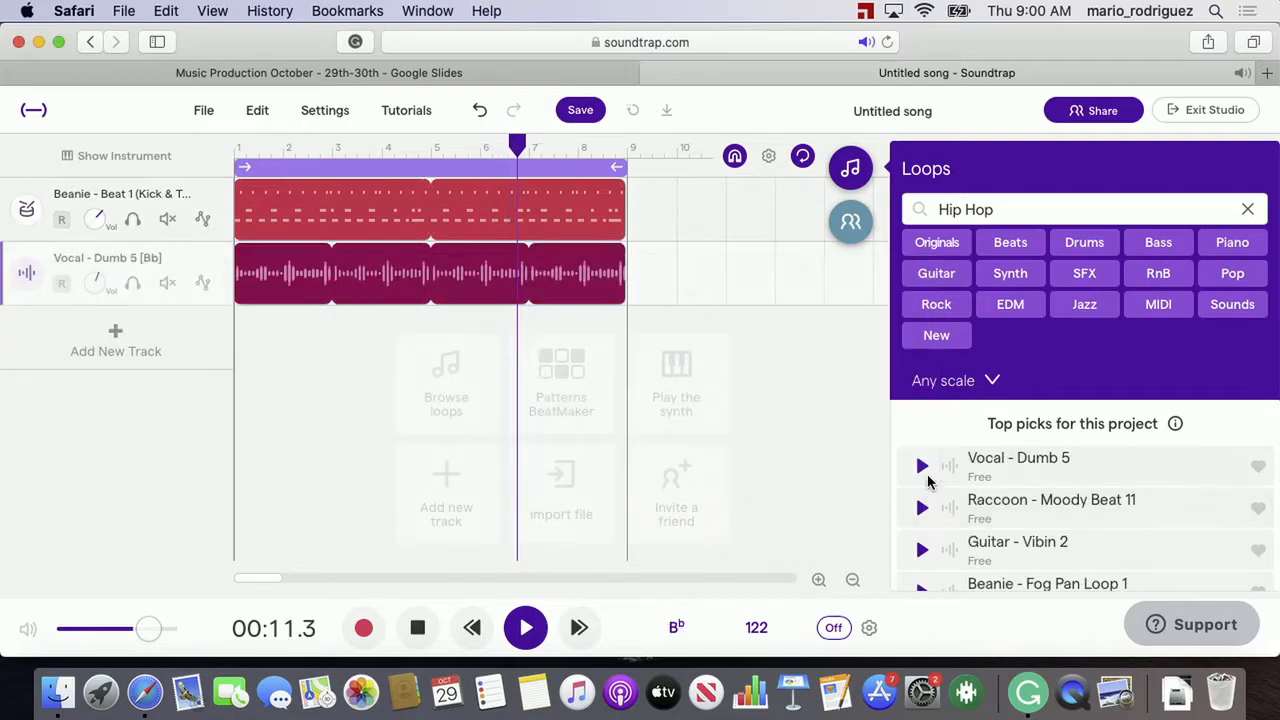
mouse_move(603, 219)
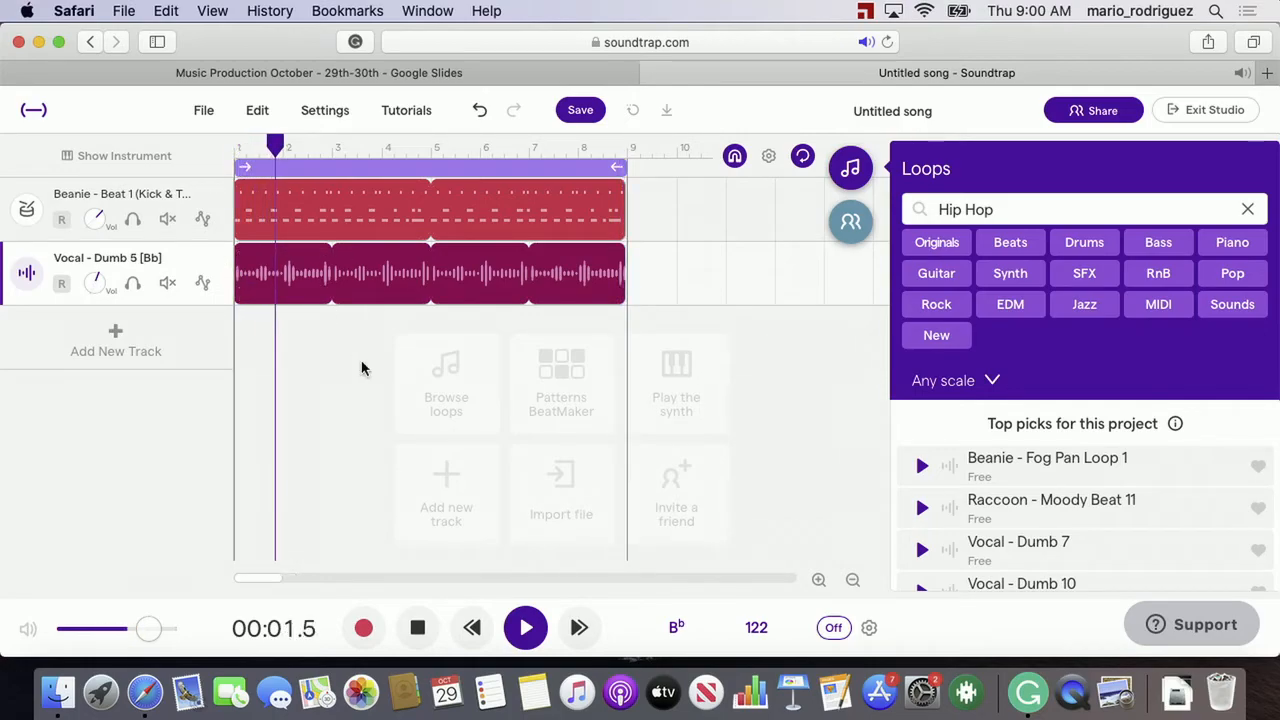
click(422, 637)
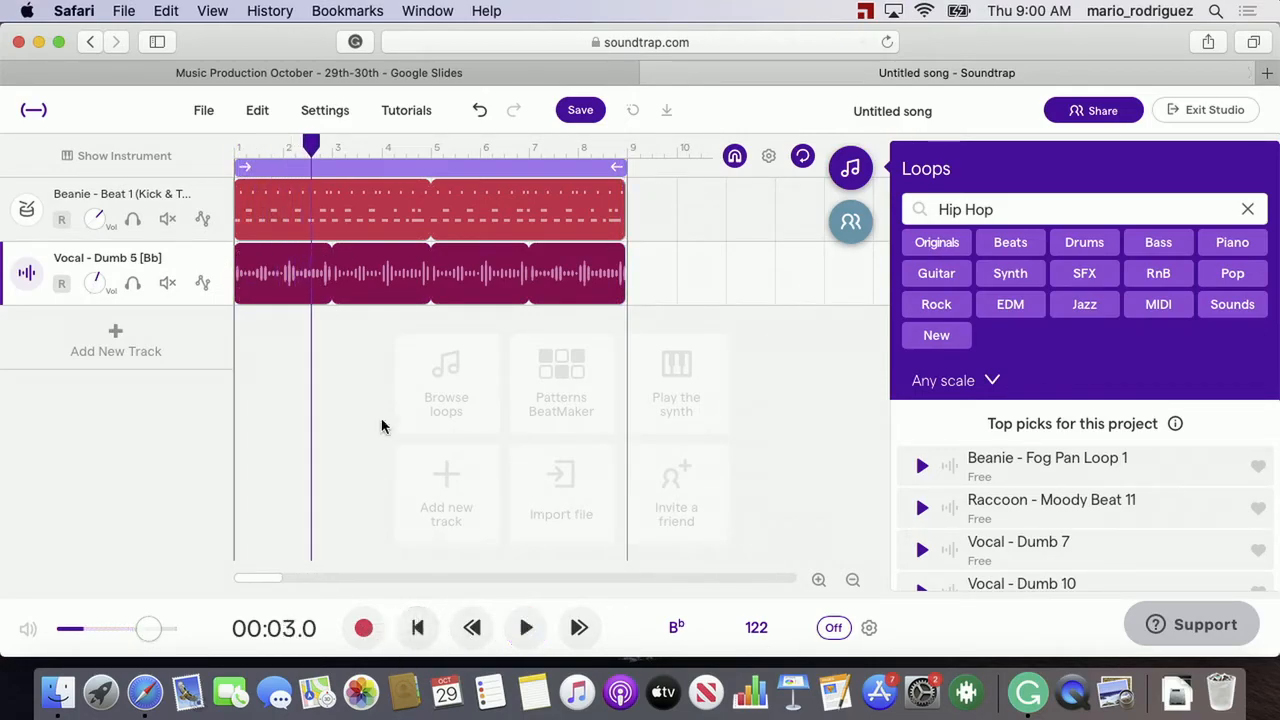
Delete the Vocal - Dumb 5 track and the Beanie - Beat 1 (Kick & Tops) track
right_click(210, 263)
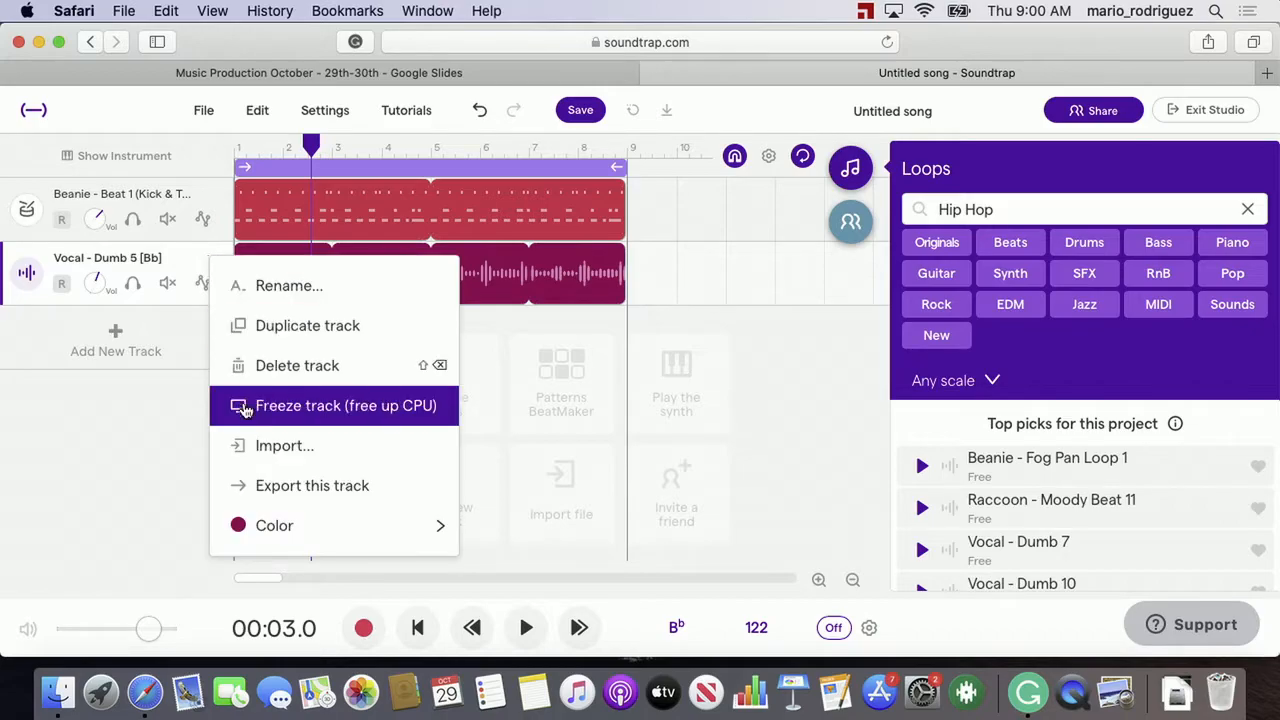
click(300, 366)
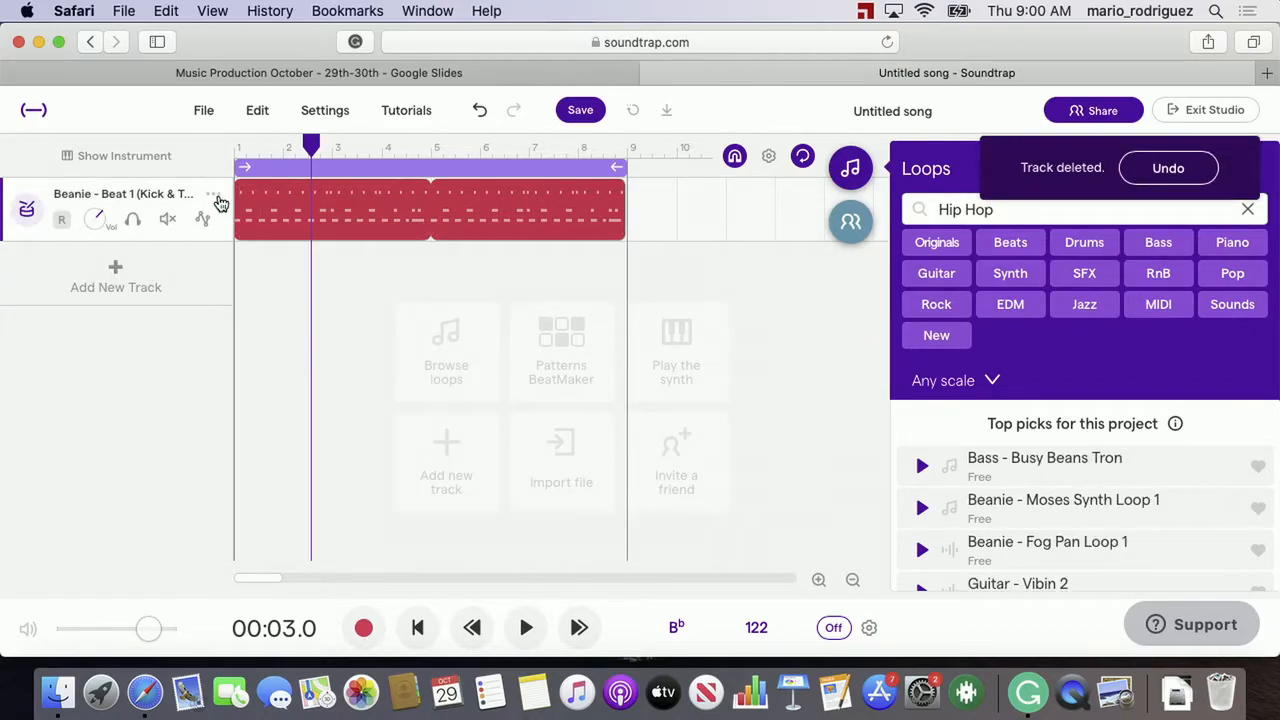
right_click(216, 199)
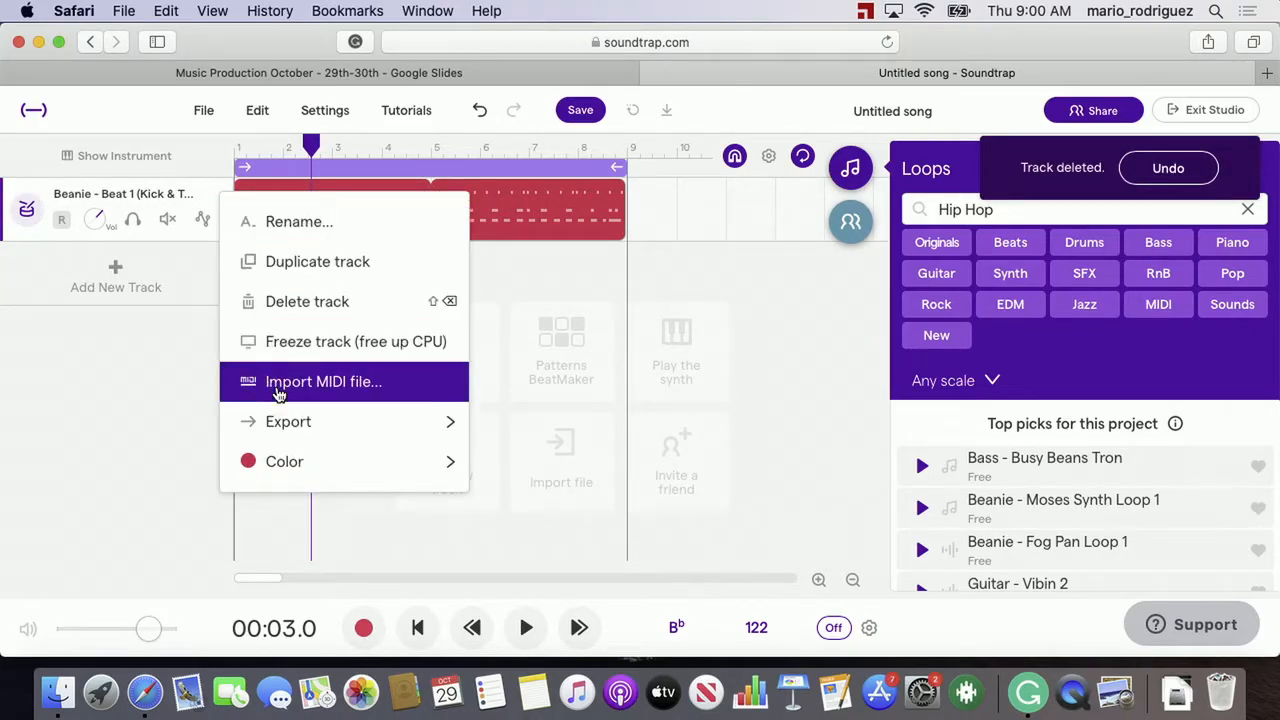
click(305, 301)
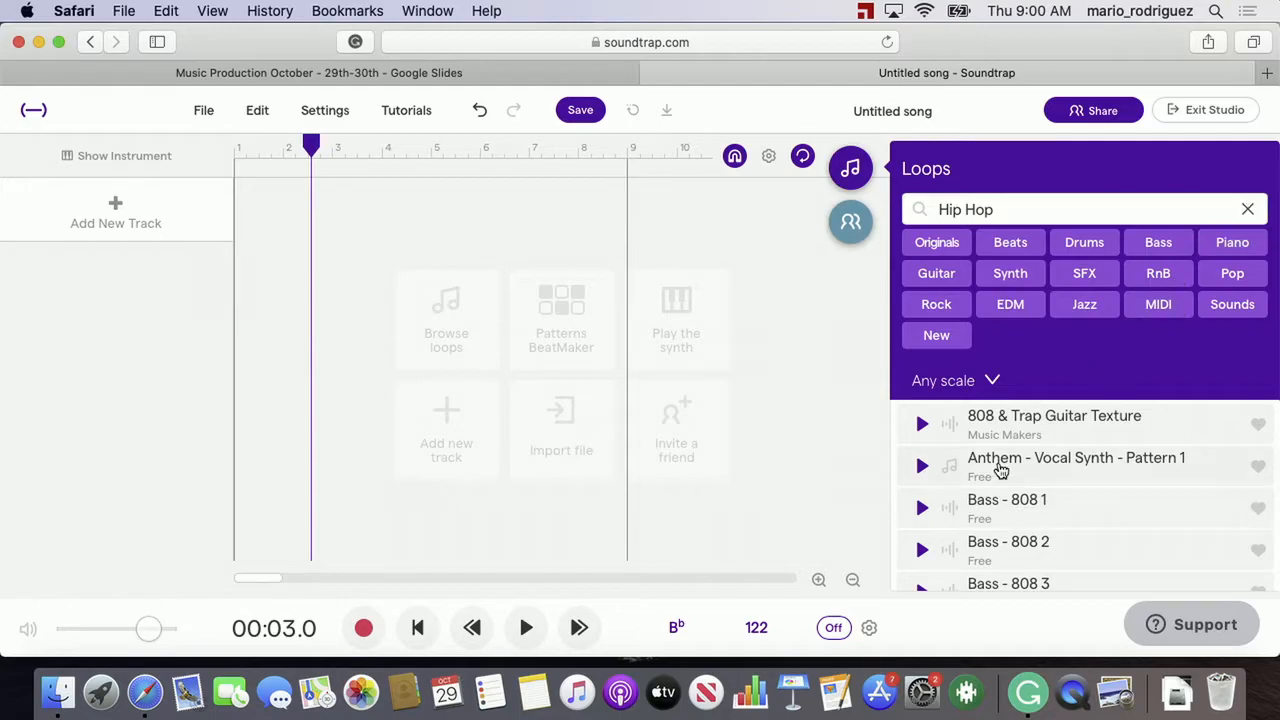
Preview the Hip Hop bass loops in sequence from Bass - 808 1 to Bass - Bounce 1
click(949, 525)
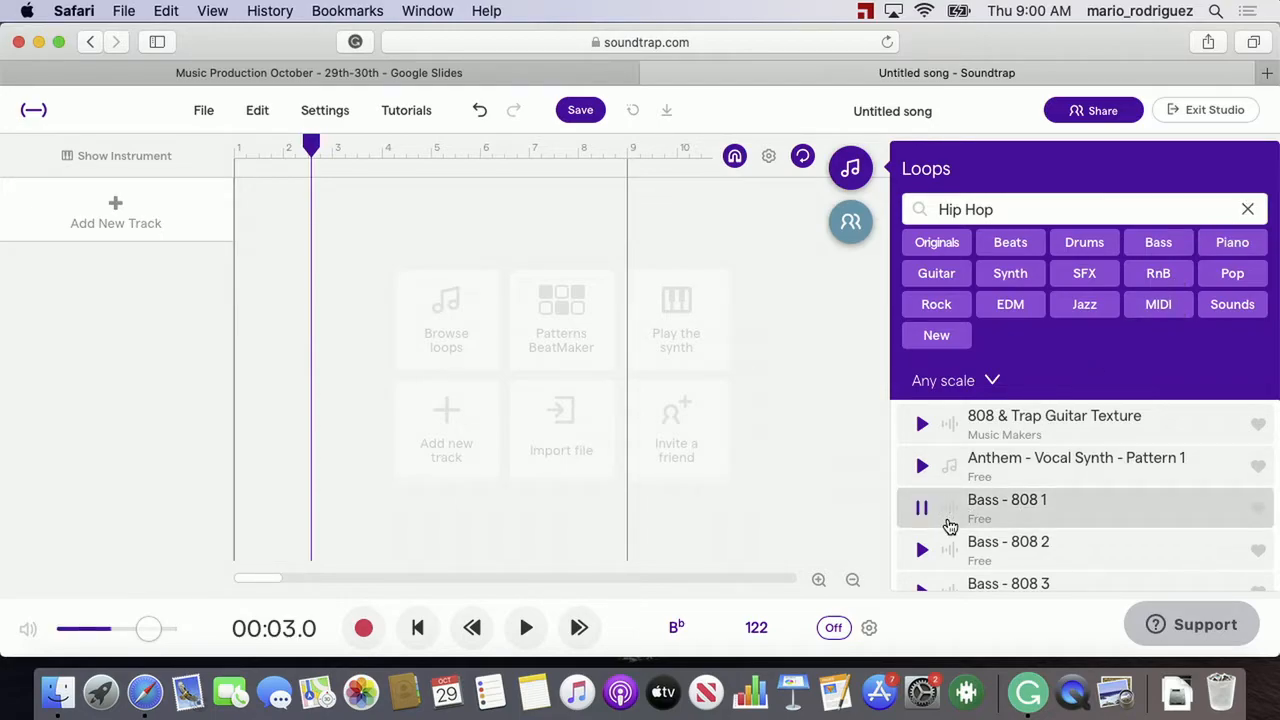
key(Down)
key(Down)
key(Down)
key(Down)
key(Down)
key(Down)
key(Down)
key(Down)
key(Down)
key(Down)
key(Down)
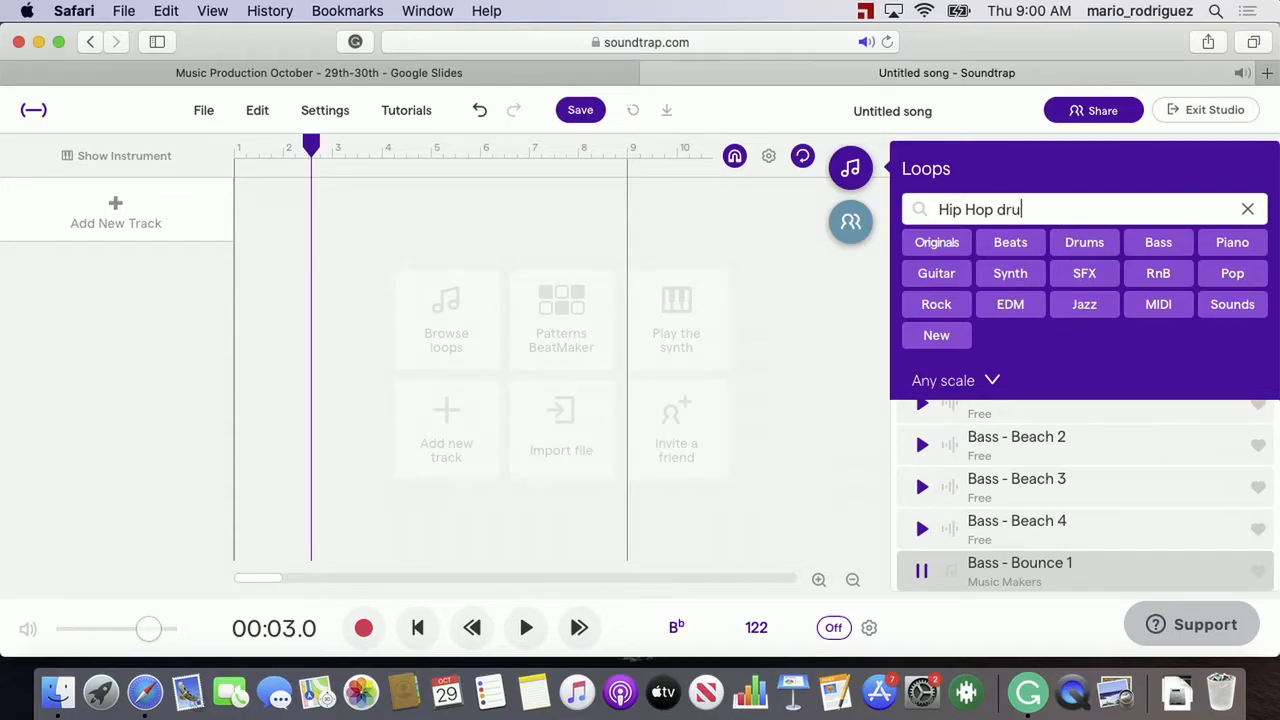
Search the loops for "Hip Hop drums" and preview results from Beat - Sabre Drums 2 down to Beats - Latin Fix Bass
key(Return)
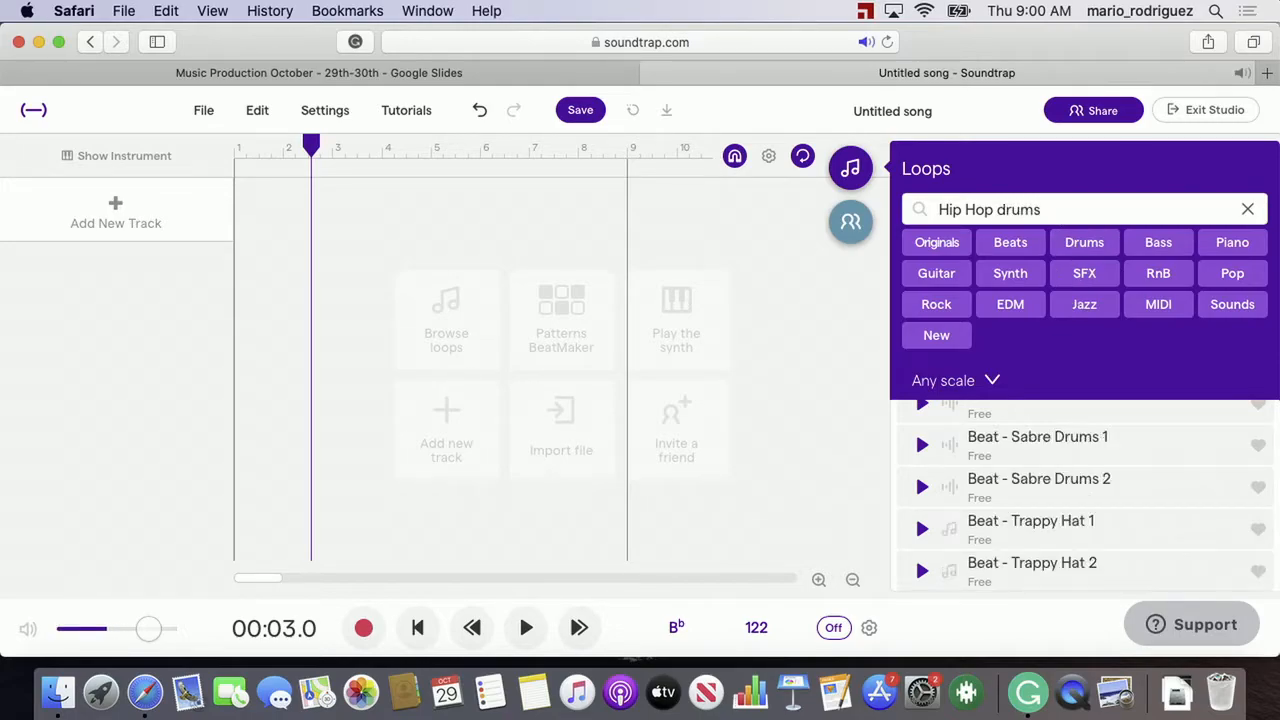
click(922, 488)
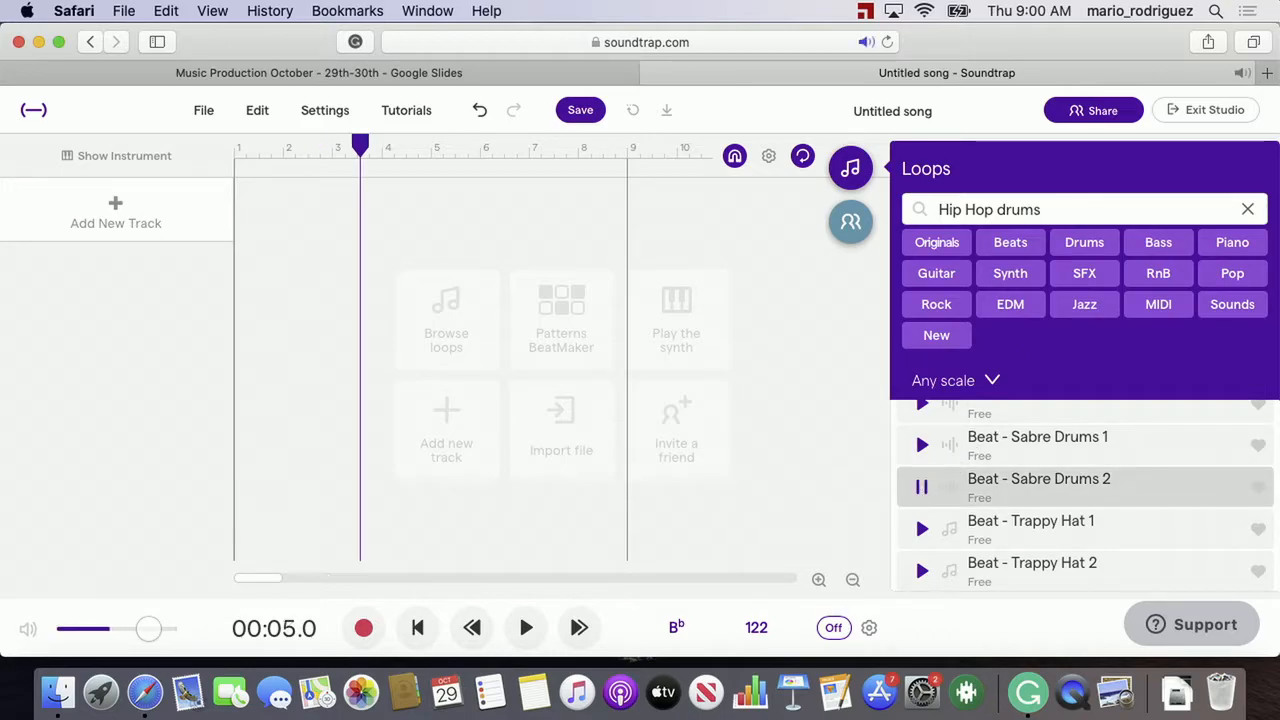
key(Down)
key(Down)
key(Down)
key(Down)
key(Down)
key(Down)
key(Down)
key(Down)
key(Down)
key(Down)
key(Down)
key(Down)
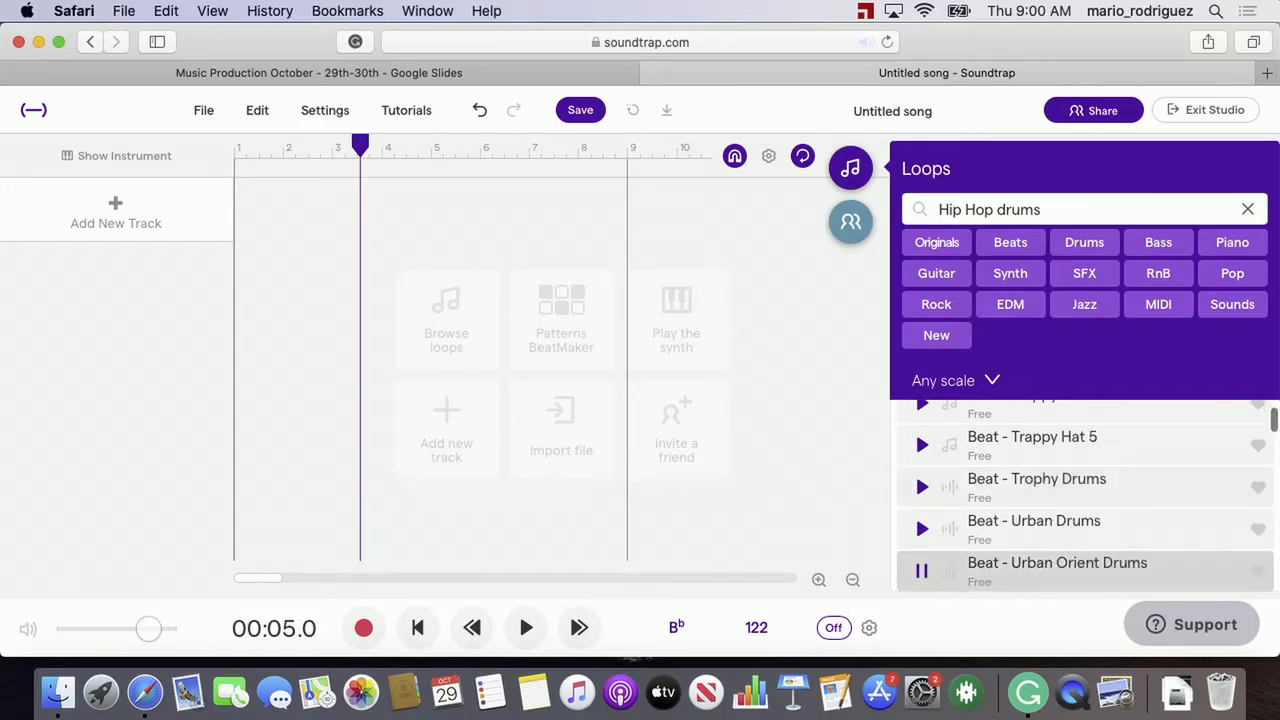
key(Down)
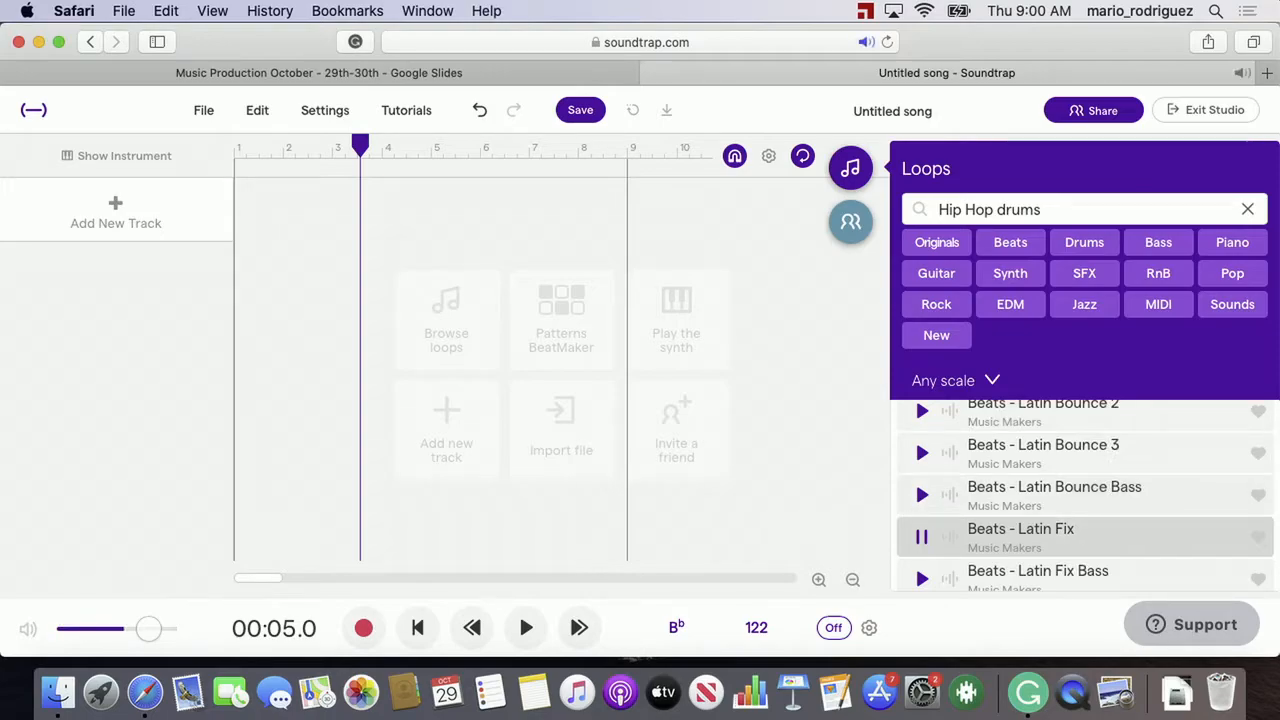
key(Down)
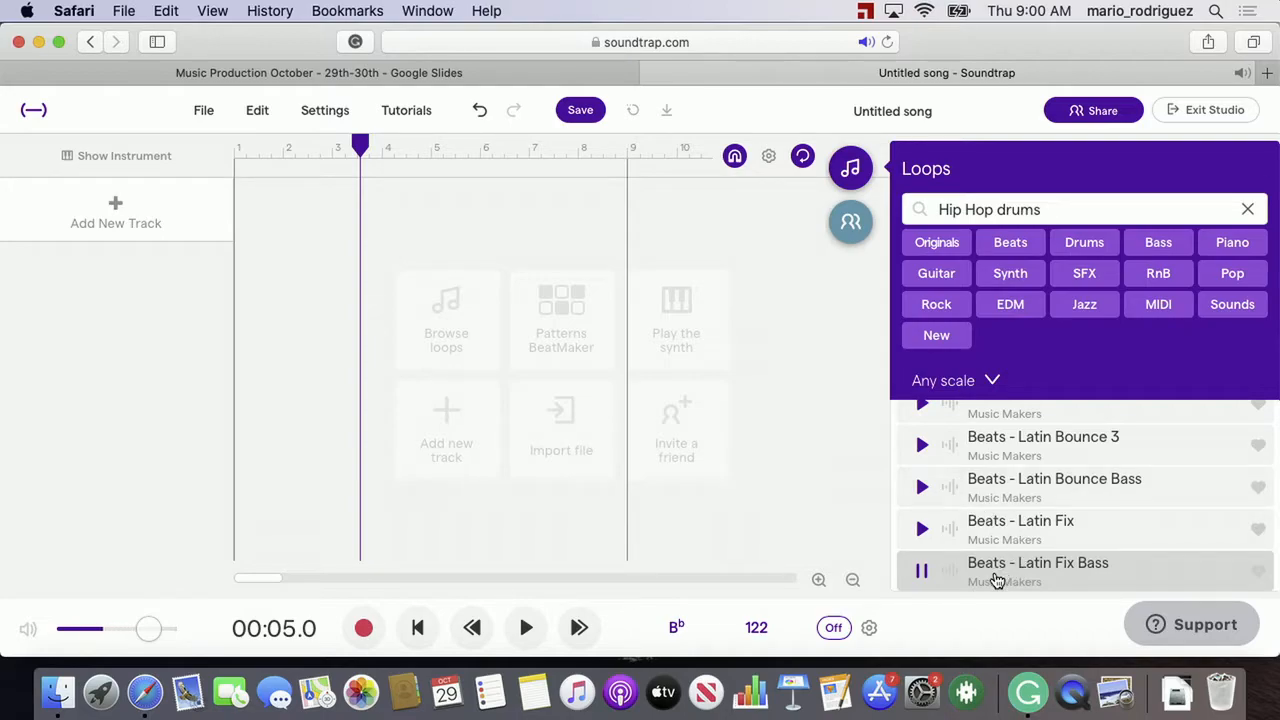
Add the Beats - Latin Fix Bass loop as a new track starting at bar 1 and play it
drag(996, 580, 240, 318)
mouse_move(912, 562)
mouse_down()
mouse_move(714, 429)
mouse_move(534, 374)
mouse_move(232, 348)
mouse_move(251, 329)
mouse_move(238, 327)
mouse_up()
key(space)
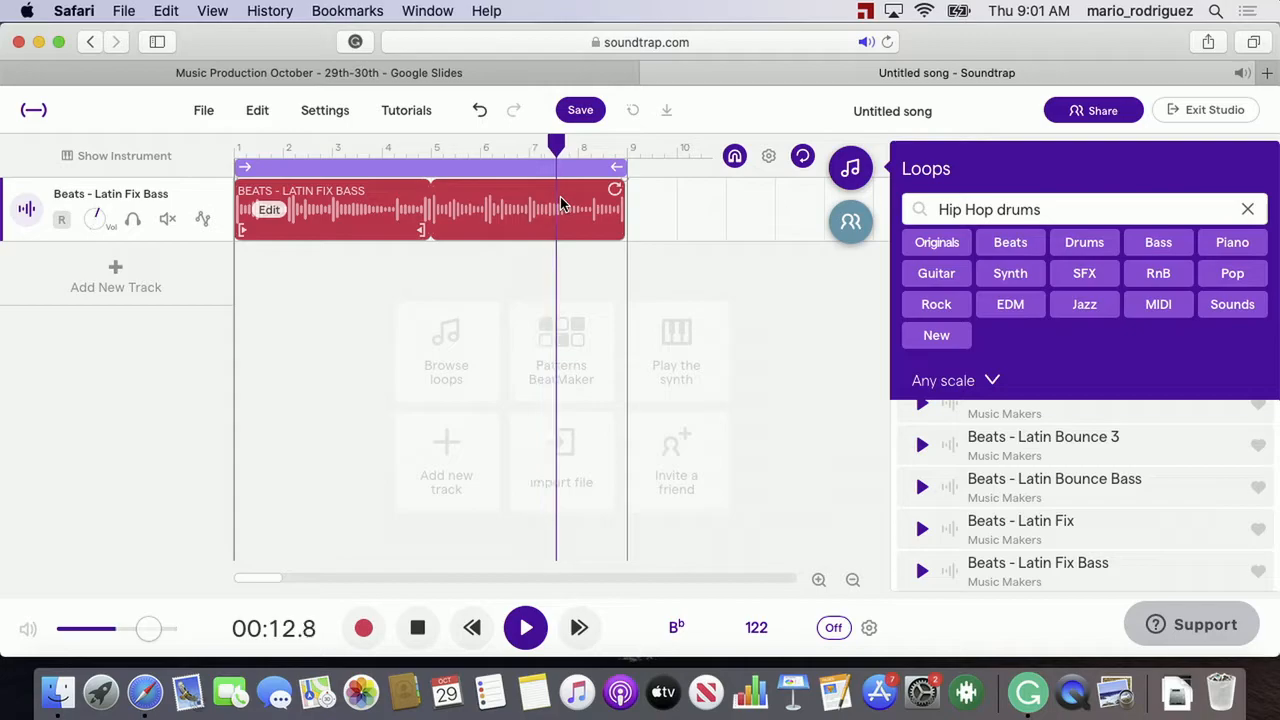
Hide the loop library, extend the cycle region and the Latin Fix Bass clip past bar 22, and audition from about bar 16
click(853, 169)
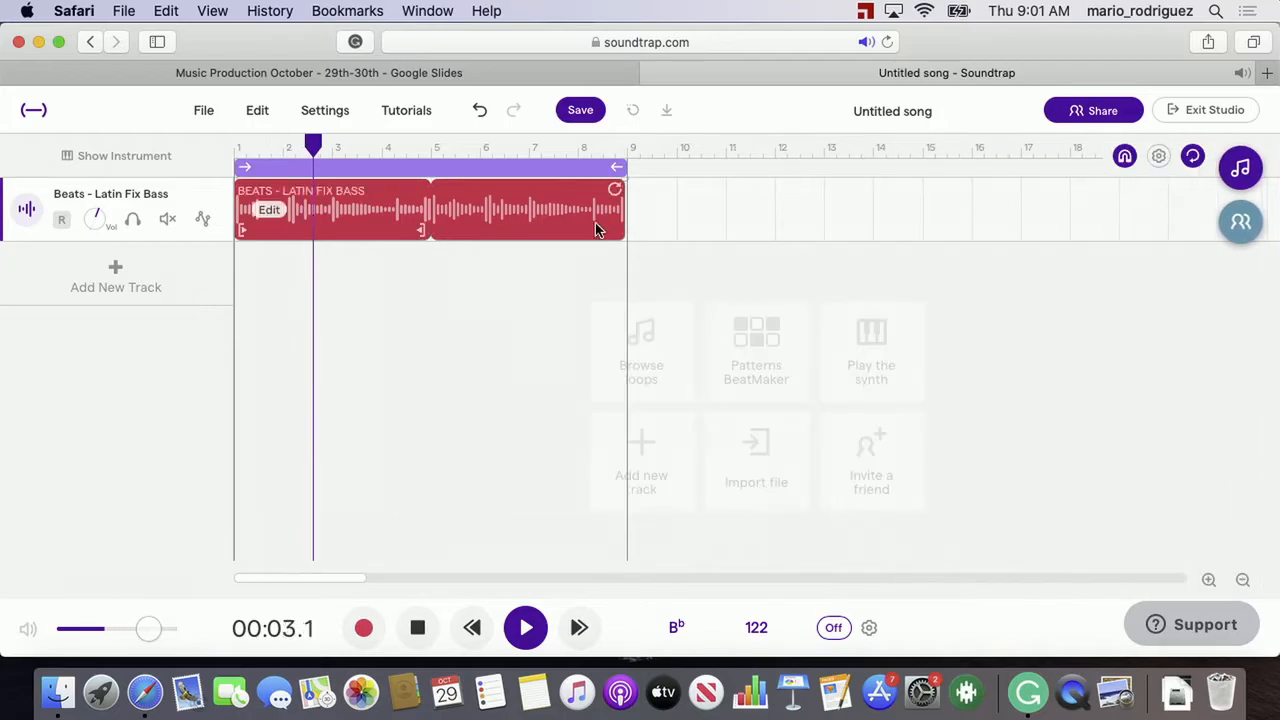
drag(617, 167, 1123, 180)
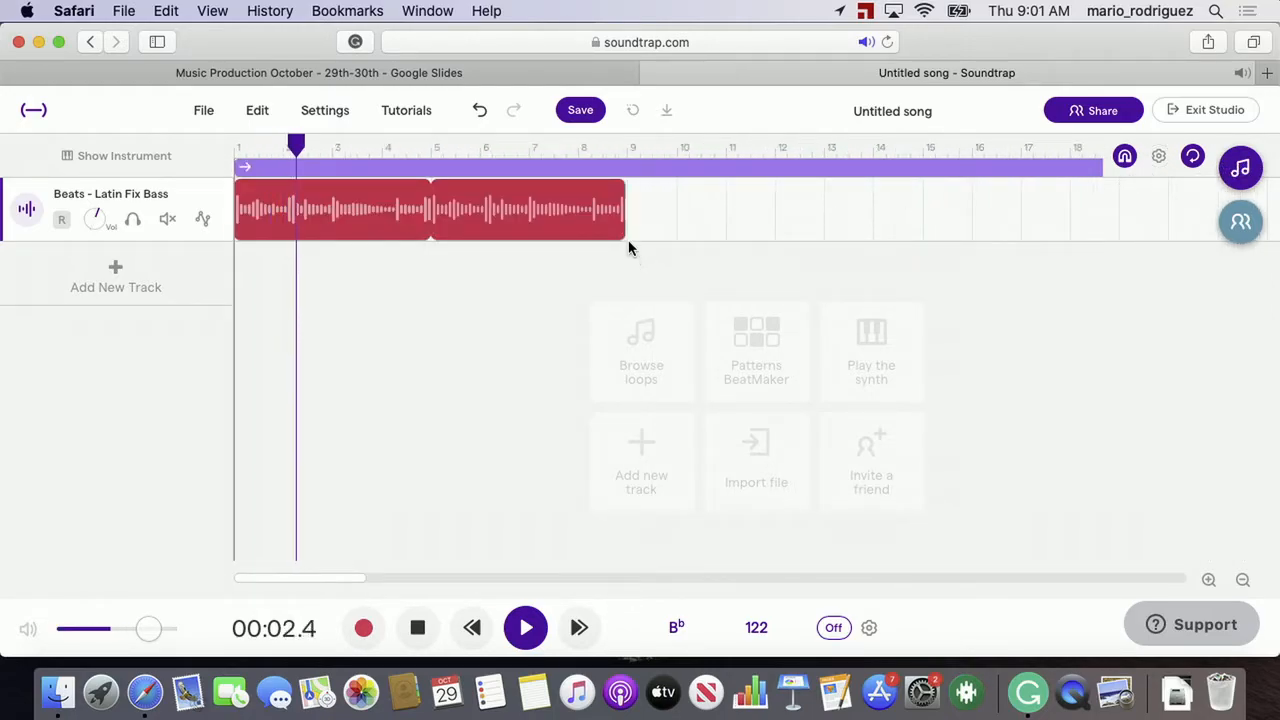
drag(622, 238, 1060, 254)
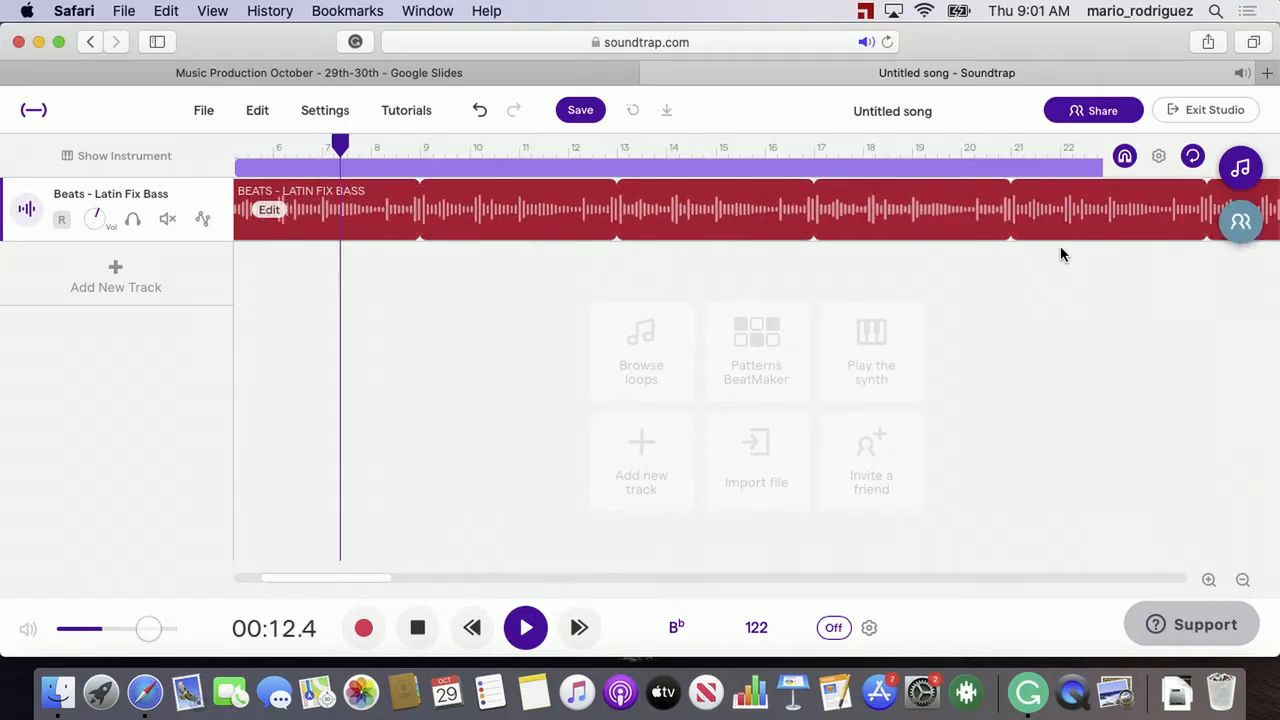
click(783, 147)
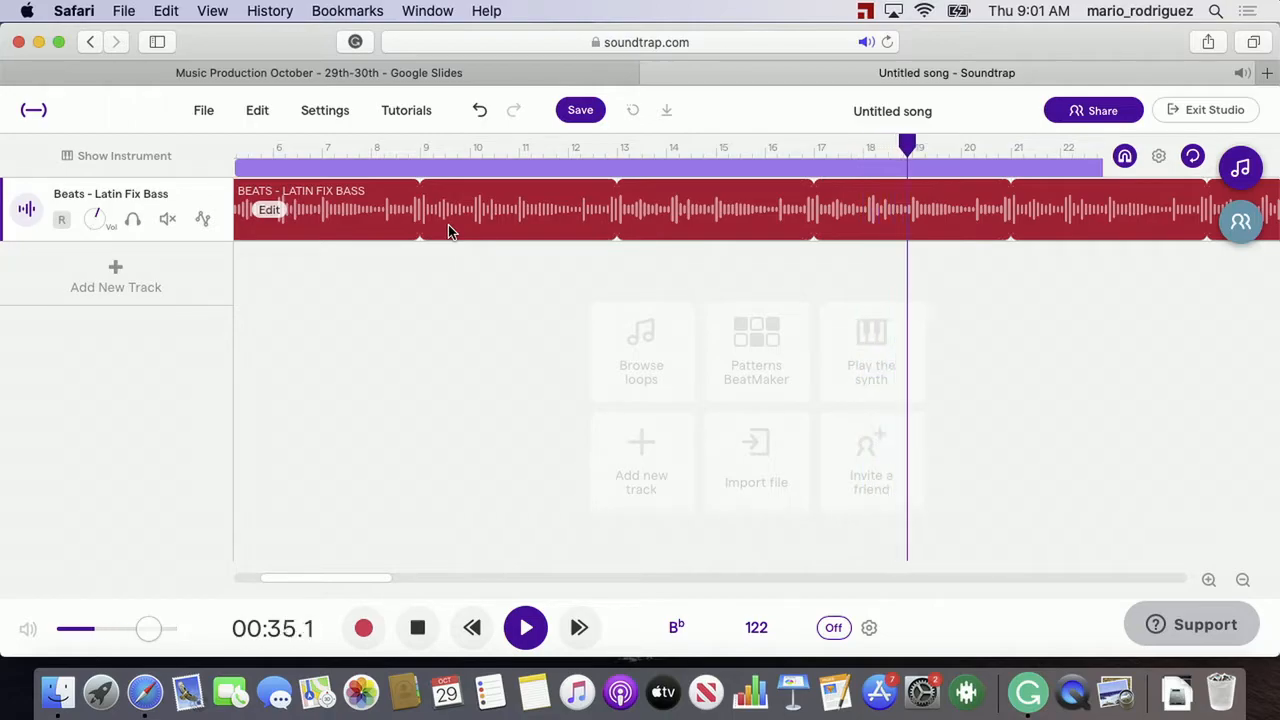
key(space)
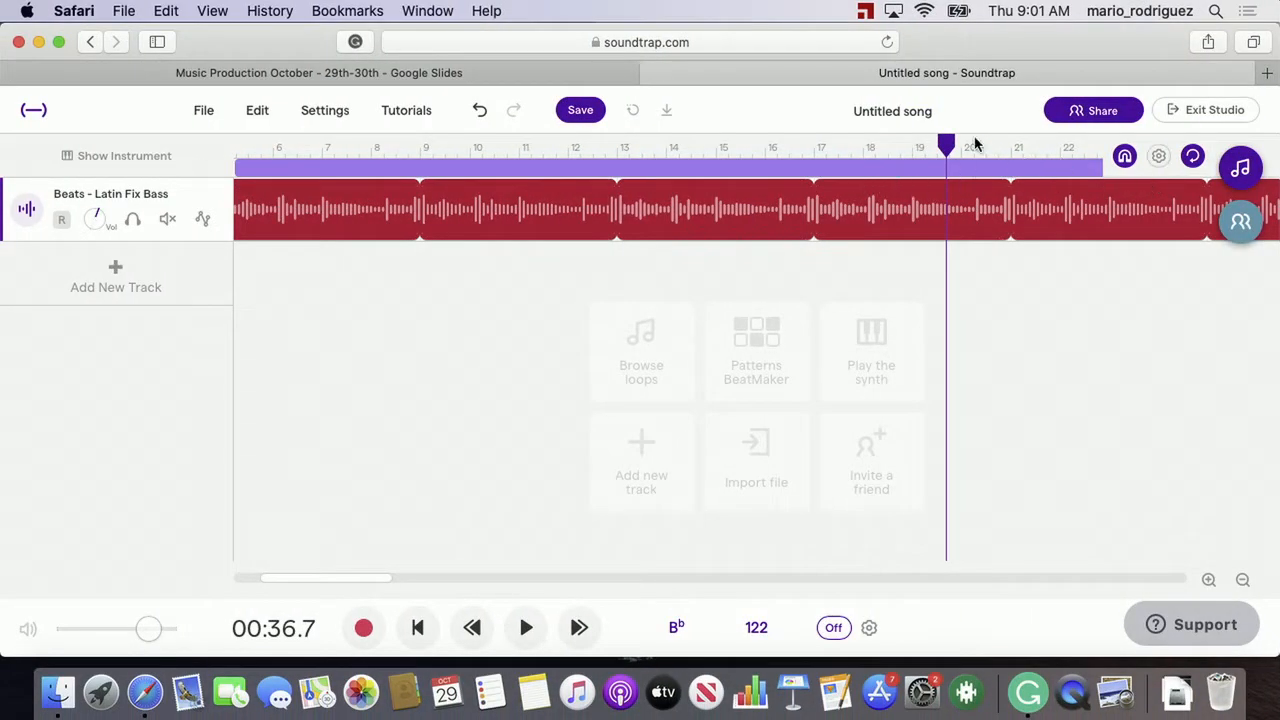
Return the playhead to the song's start and search the loop library for "Hip Hop vocals"
drag(946, 146, 5, 297)
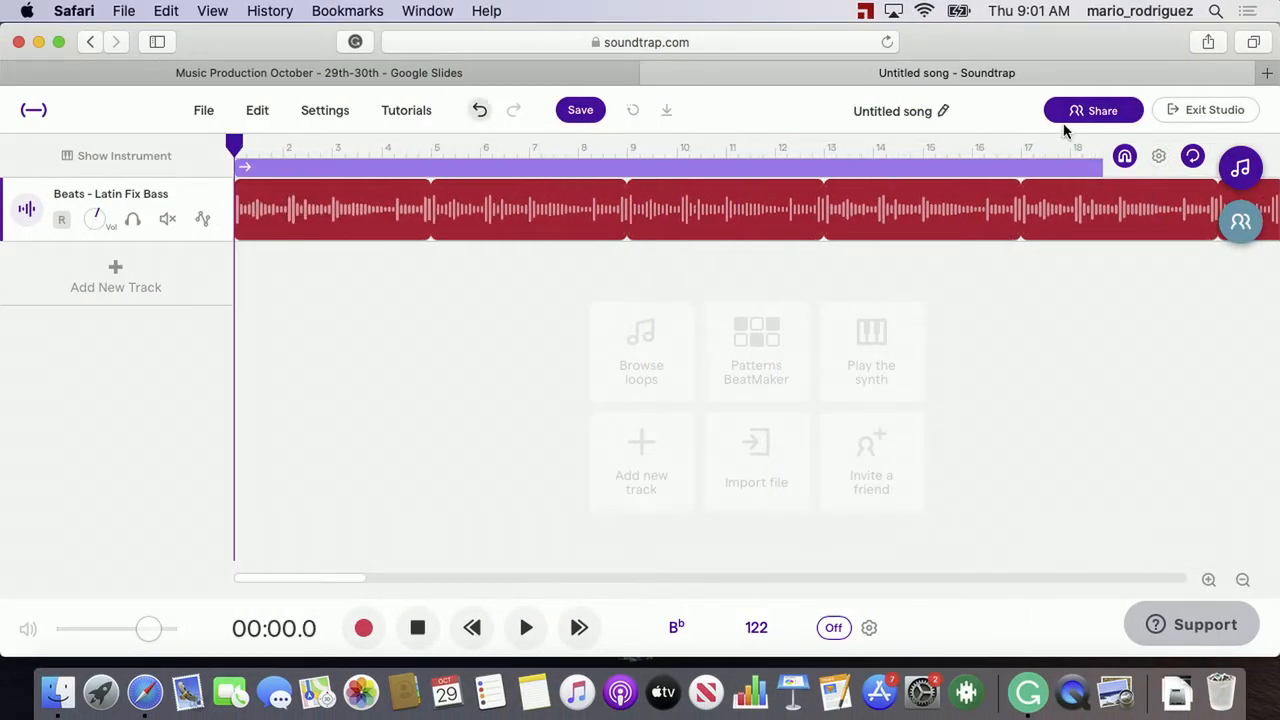
click(1241, 172)
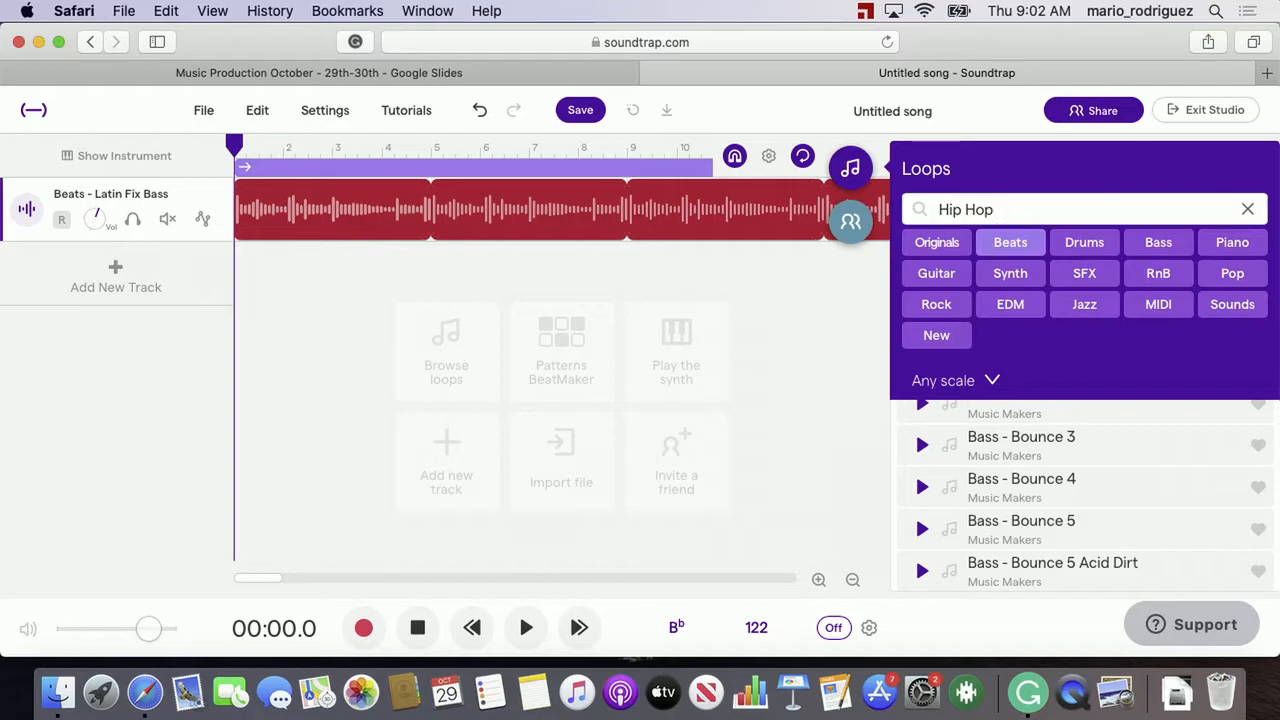
key(shift+super+backslash)
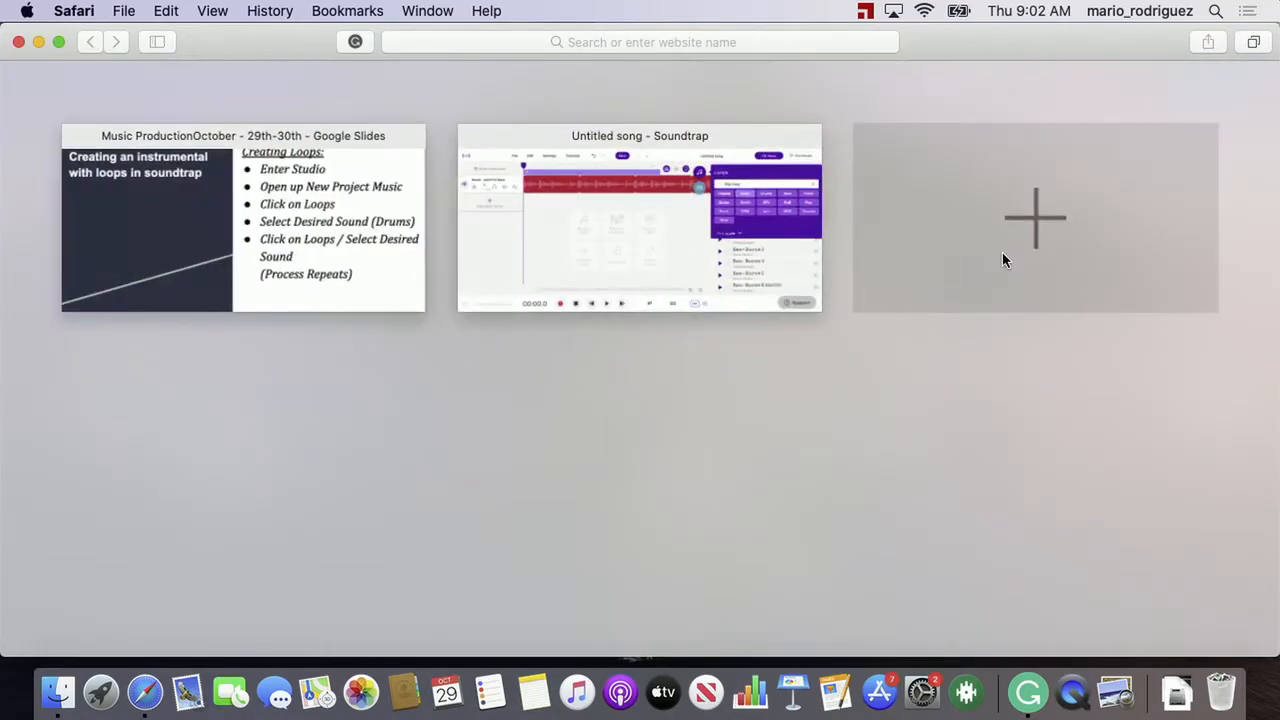
click(688, 250)
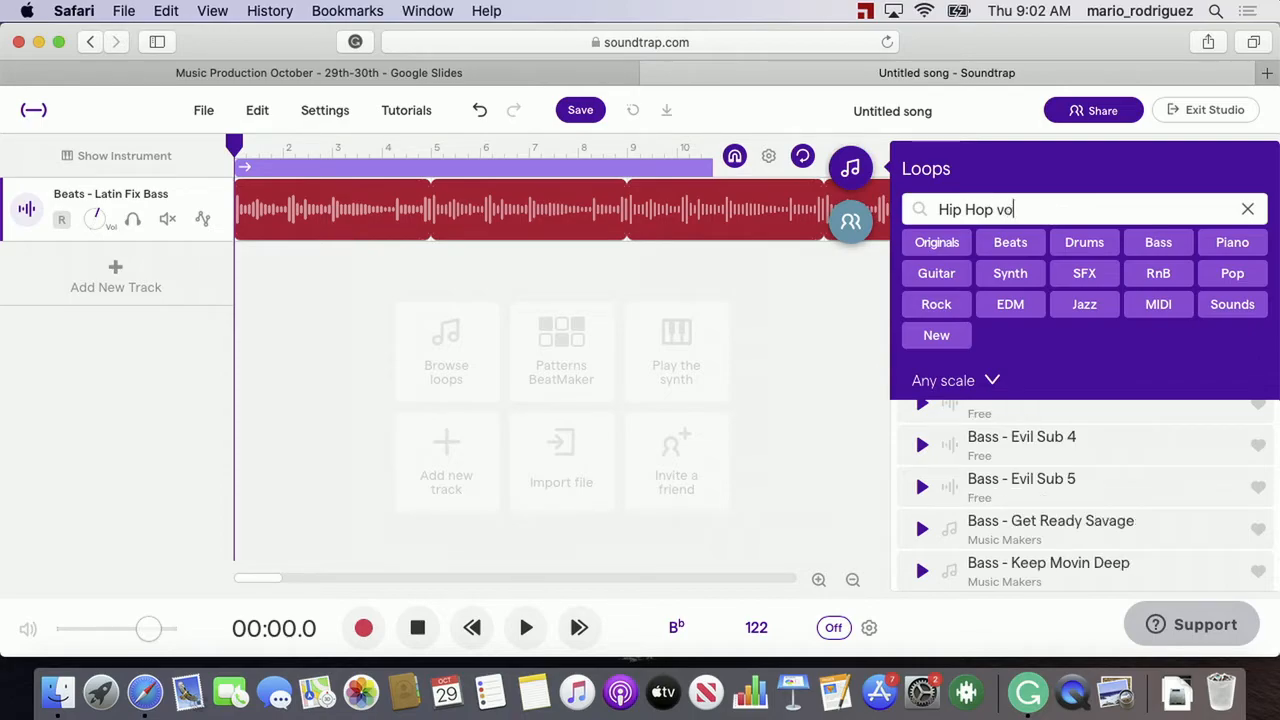
text(val)
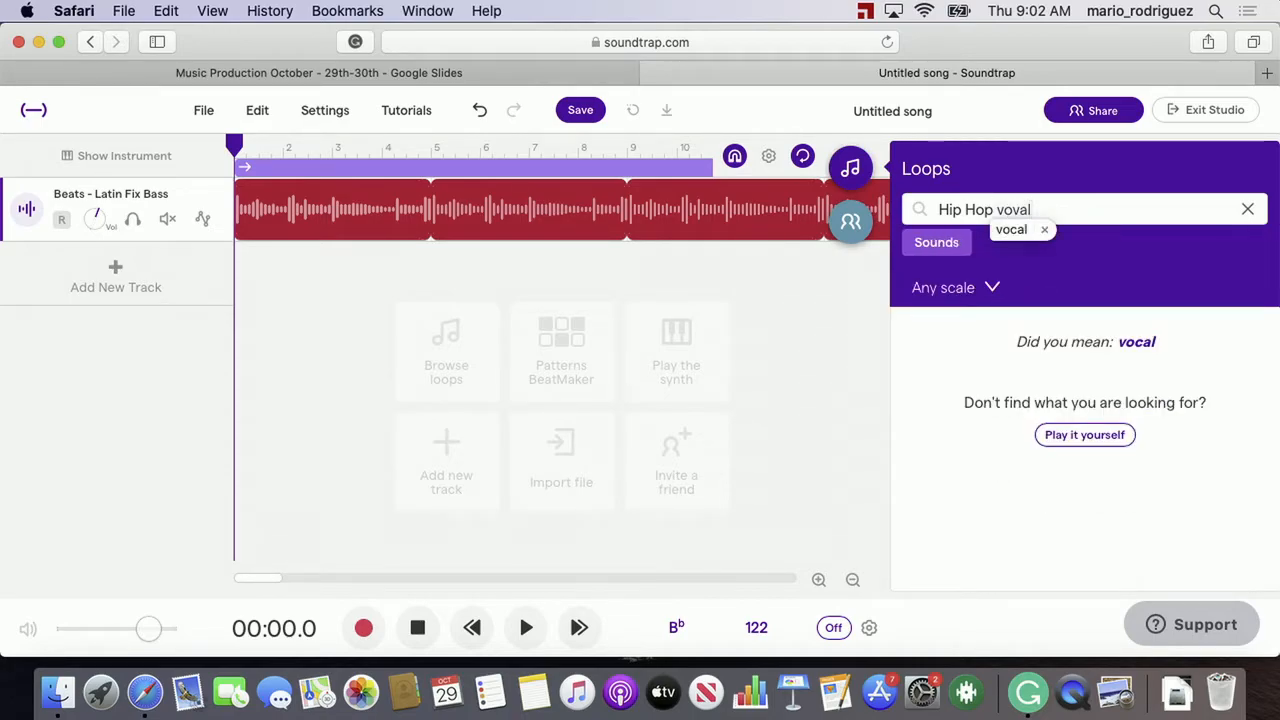
key(BackSpace)
key(BackSpace)
key(BackSpace)
text(cals)
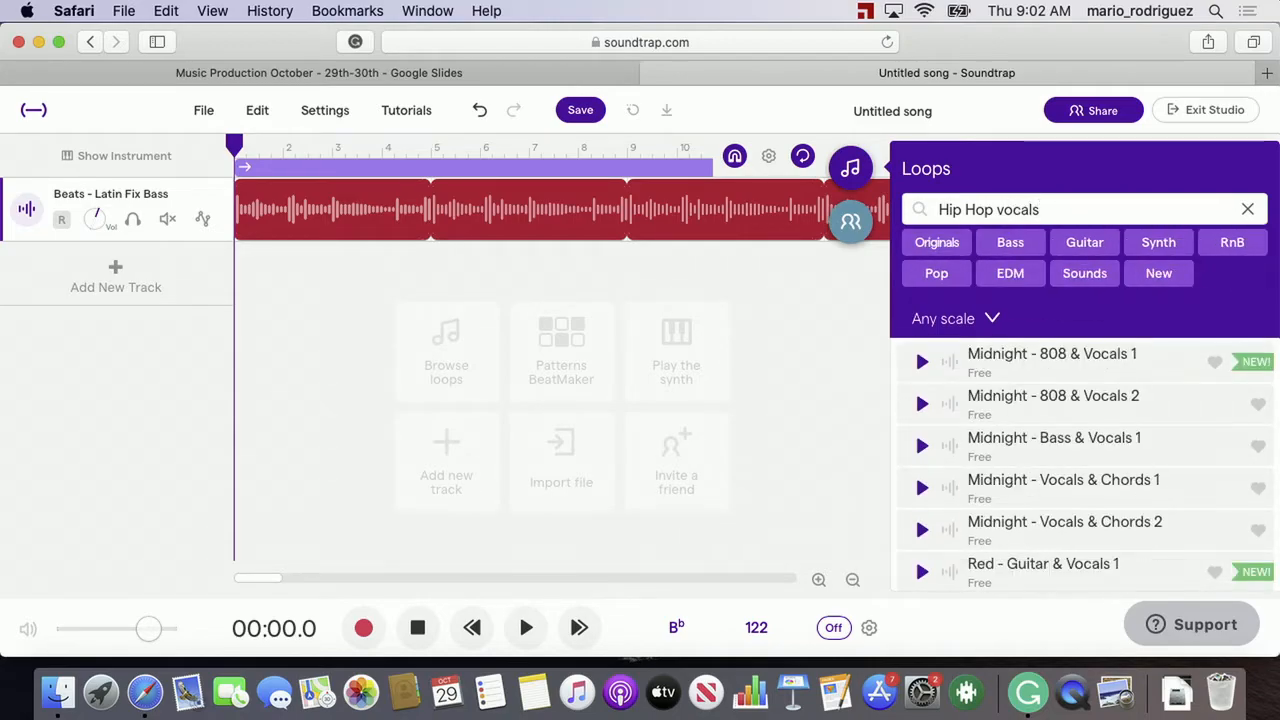
Preview Midnight - 808 & Vocals 2, play the song, and preview Midnight - Bass & Vocals 1 over it
click(922, 403)
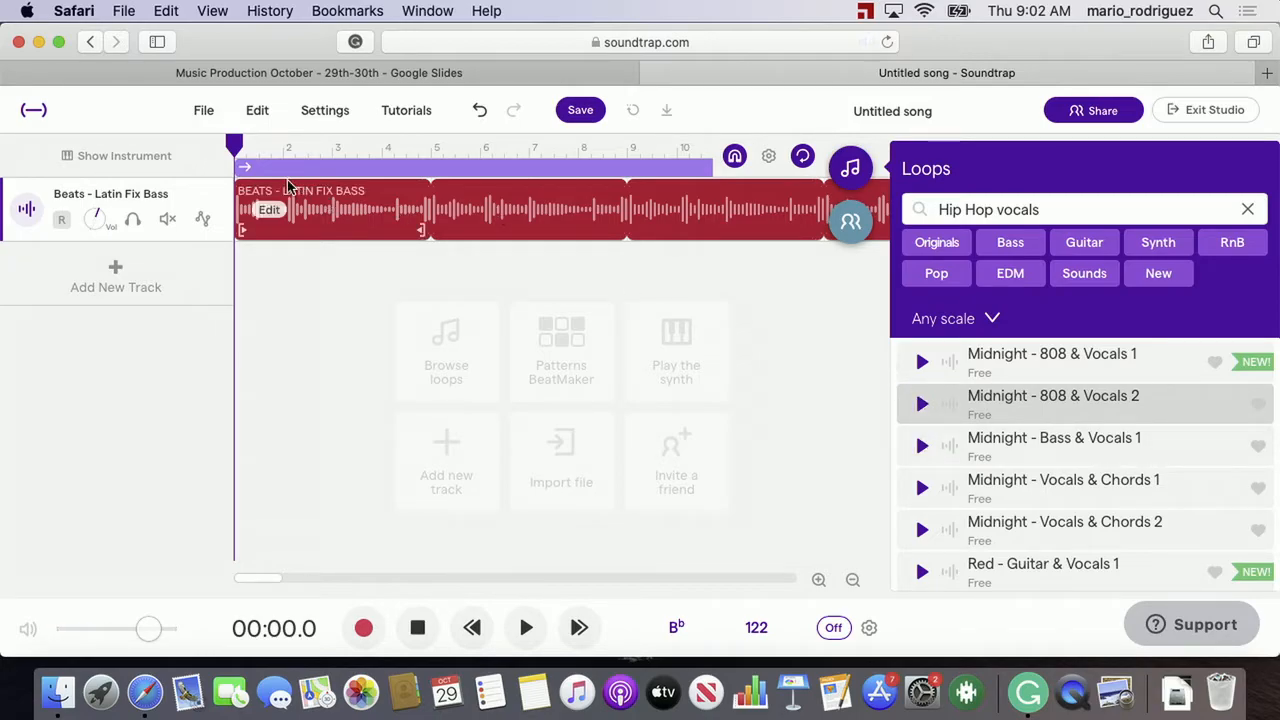
click(524, 628)
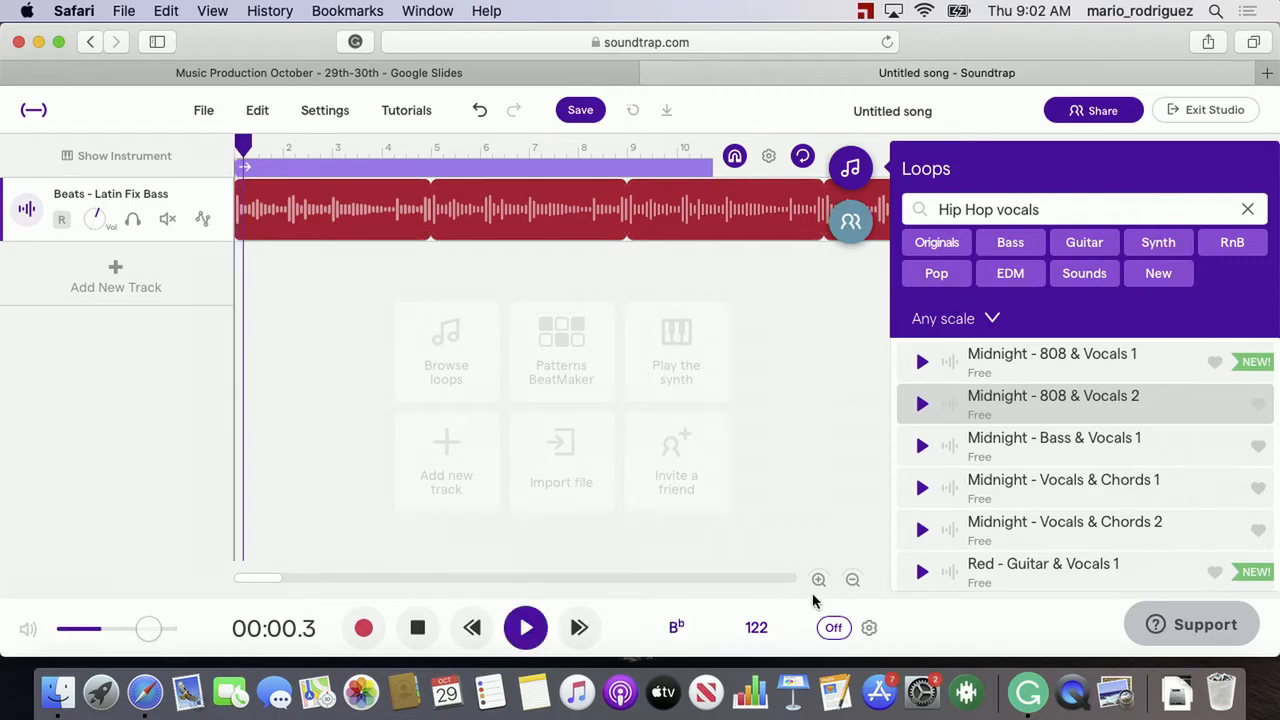
click(922, 446)
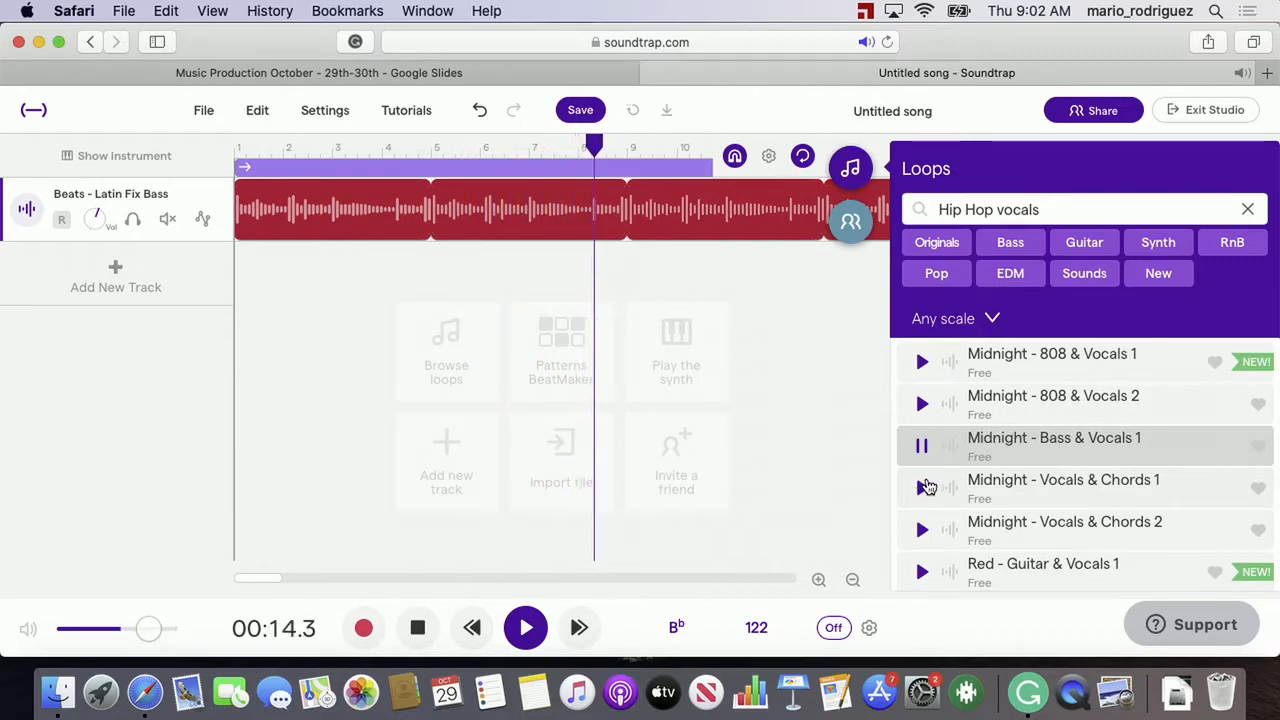
click(921, 445)
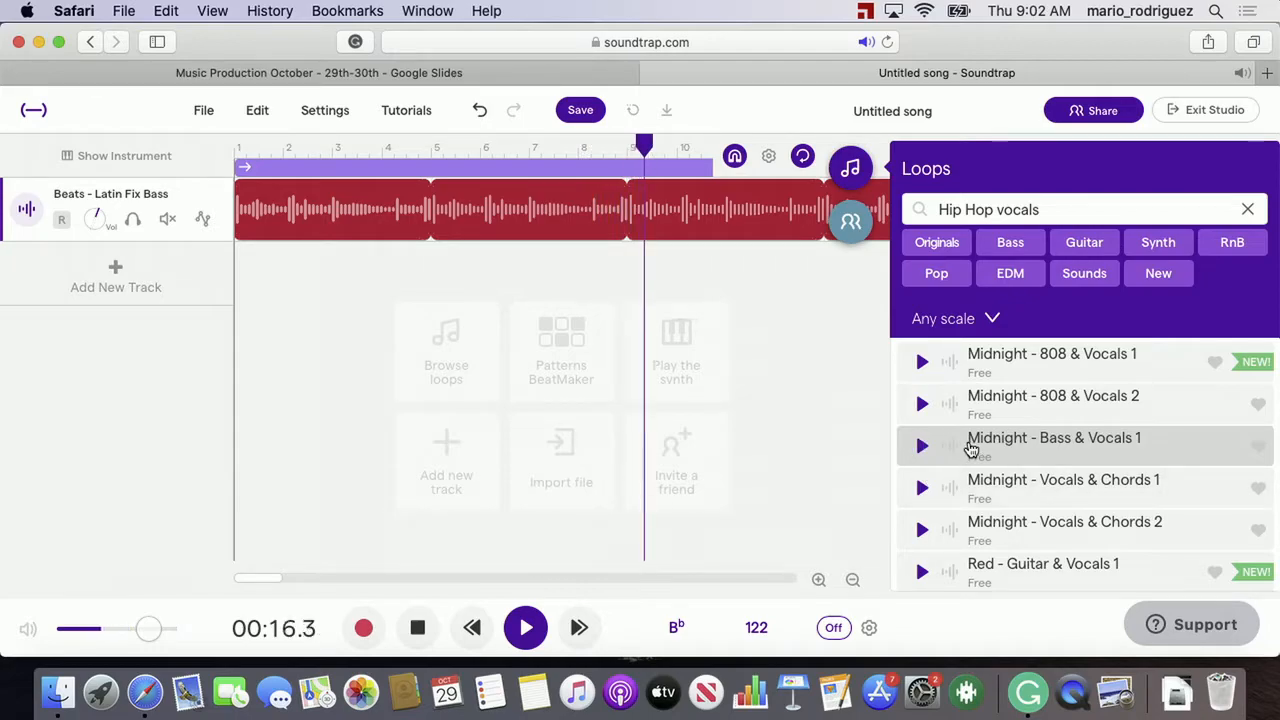
click(418, 628)
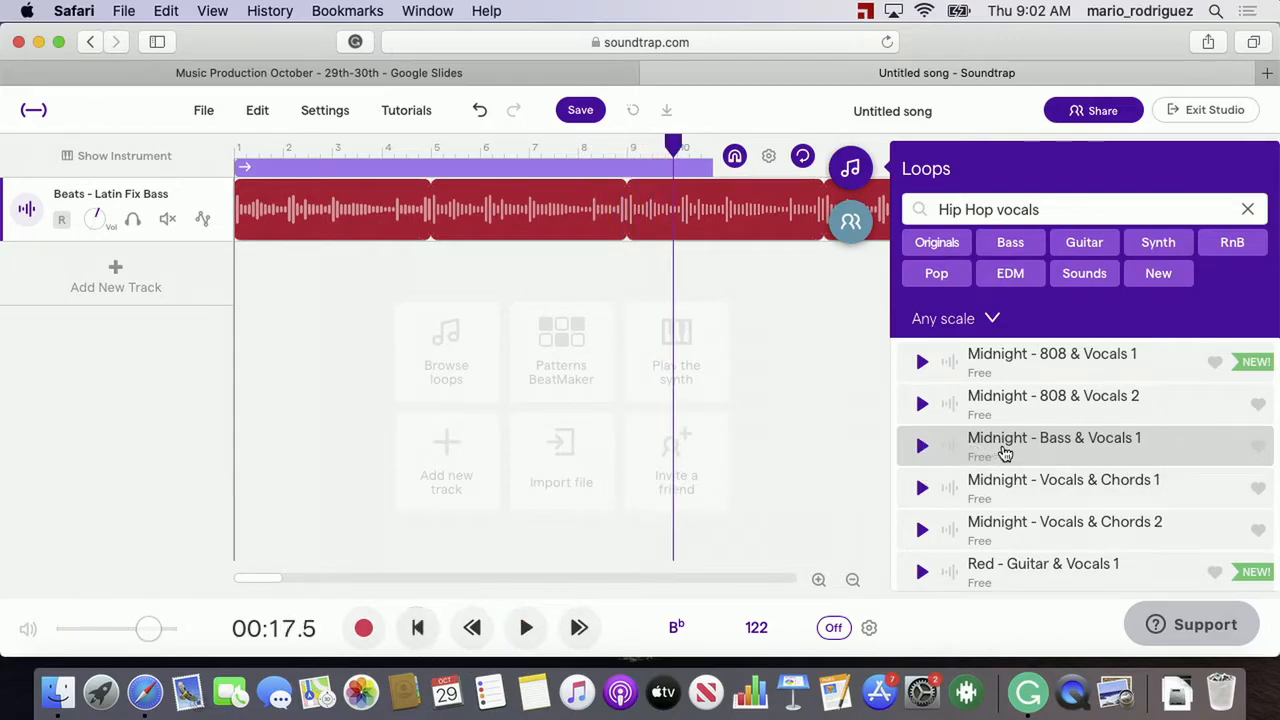
Add the Midnight - Bass & Vocals 1 loop as a new track starting just before bar 2 and play from the beginning
drag(940, 437, 271, 380)
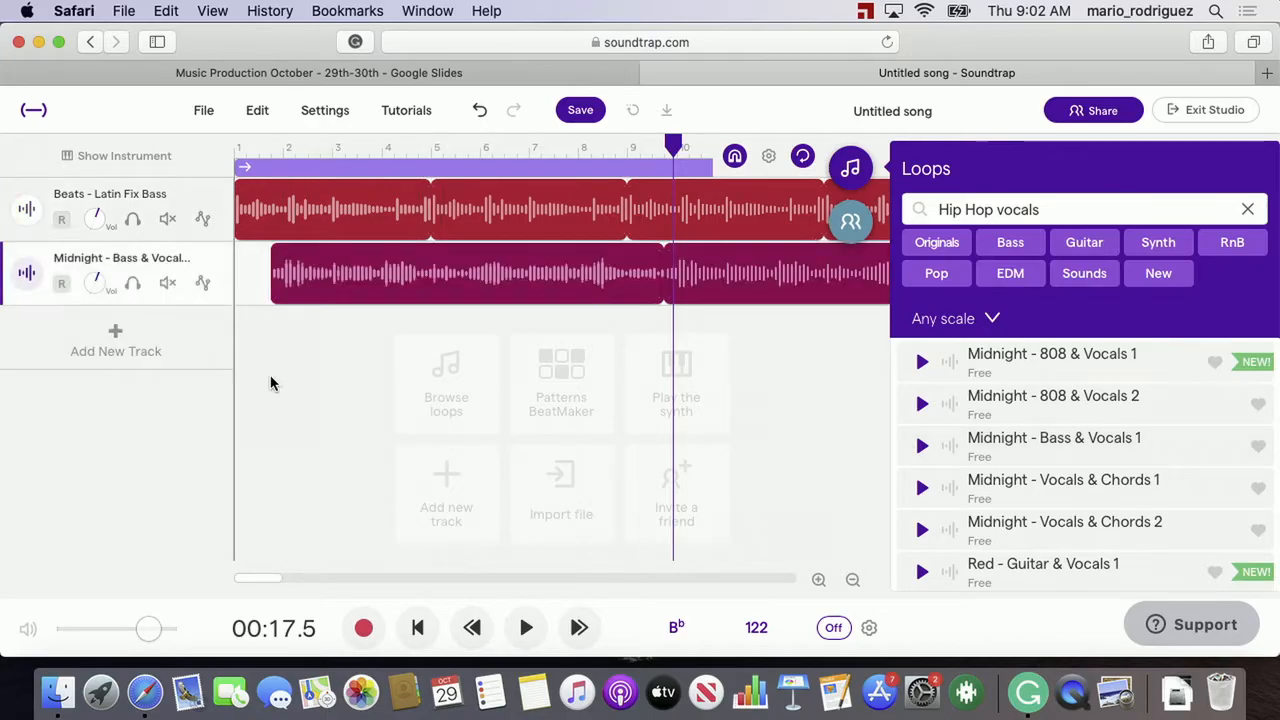
click(238, 150)
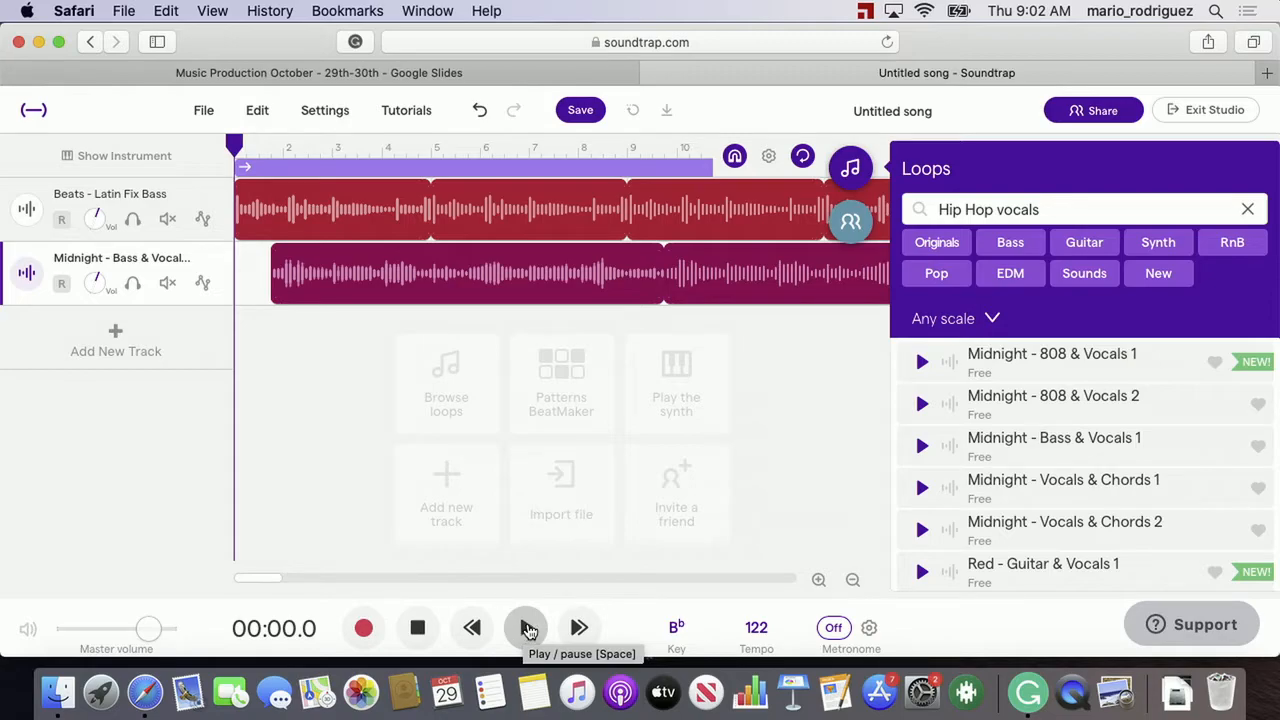
click(527, 628)
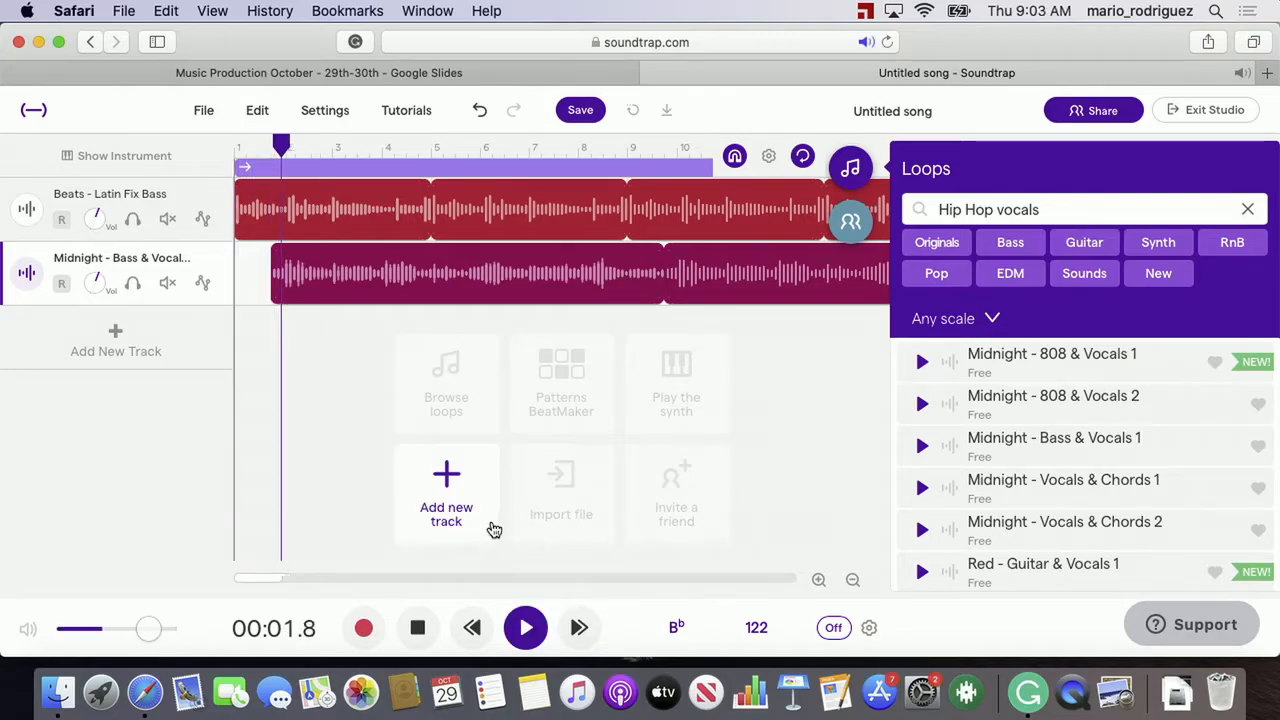
click(418, 627)
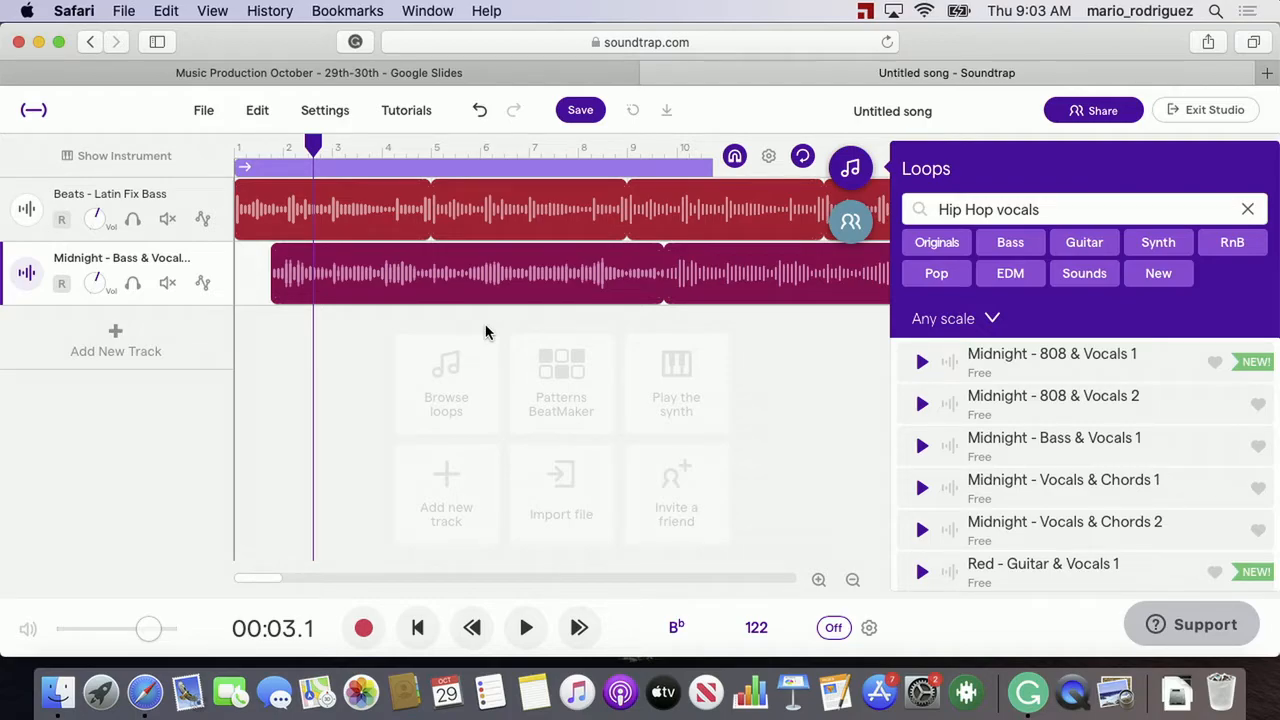
Move the Midnight - Bass & Vocals clip to start at bar 5 and play the song from the beginning
scroll(487, 332, down, 5)
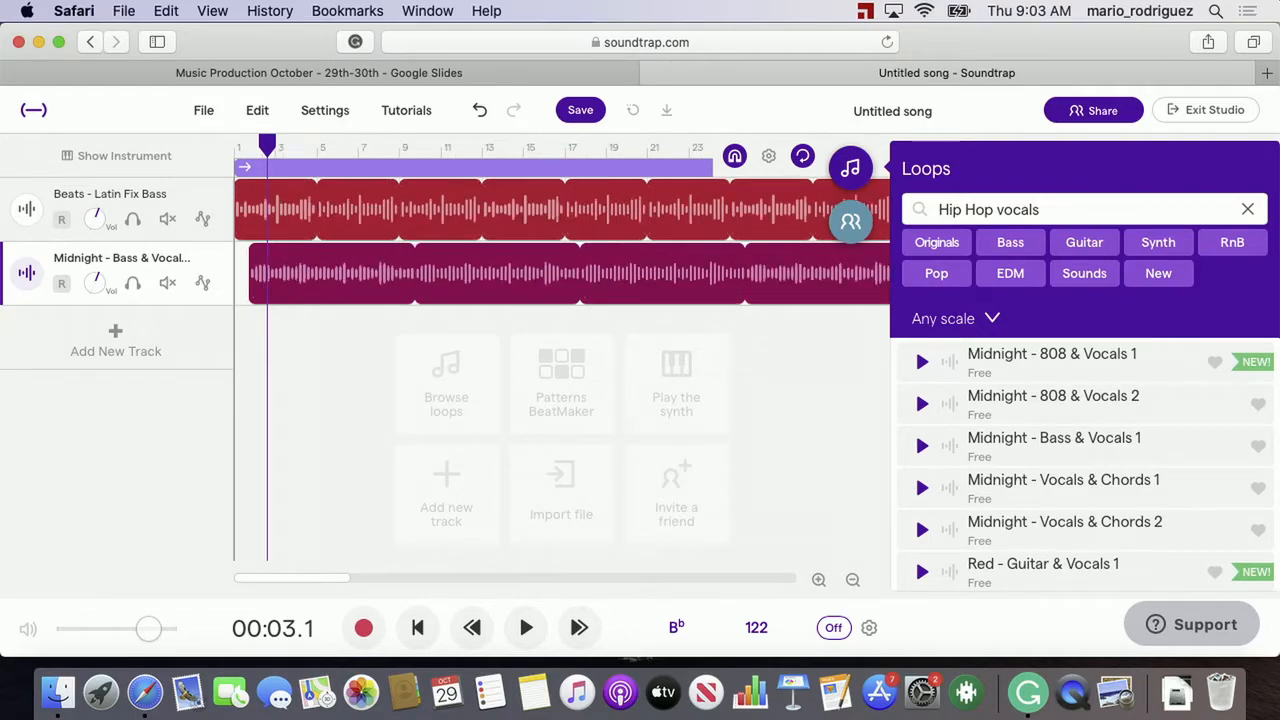
drag(335, 280, 436, 288)
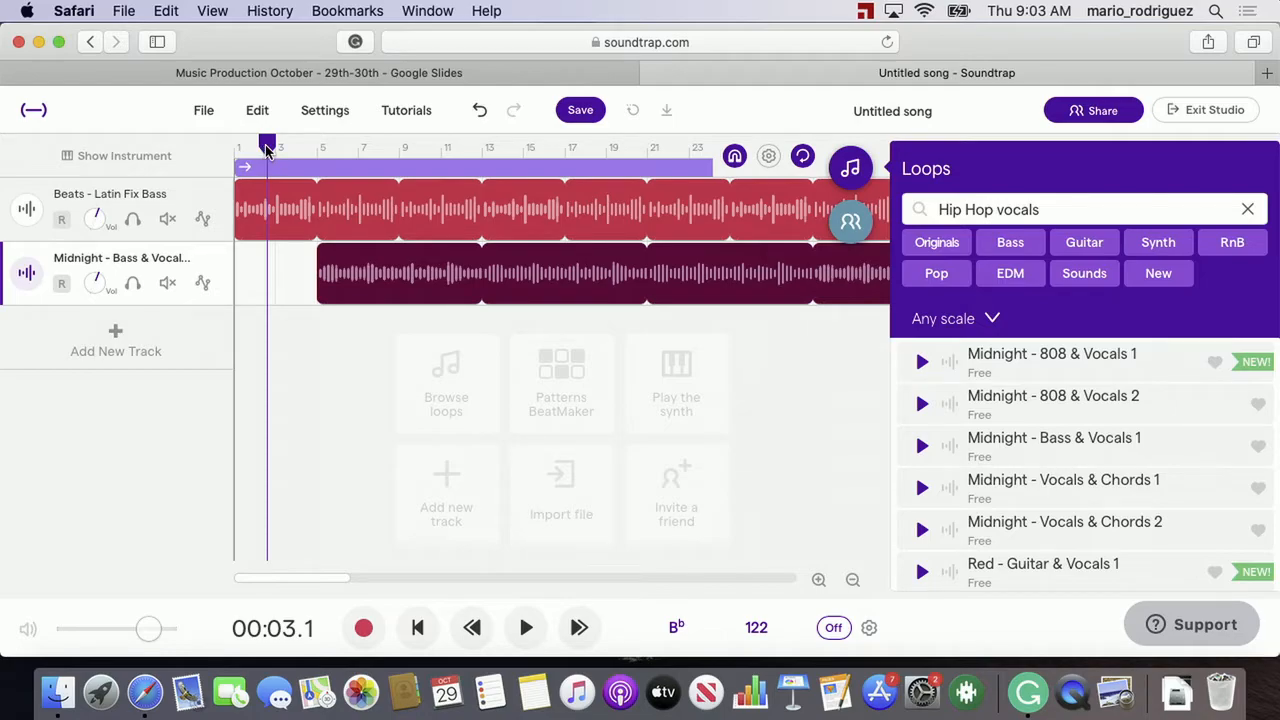
drag(268, 148, 226, 150)
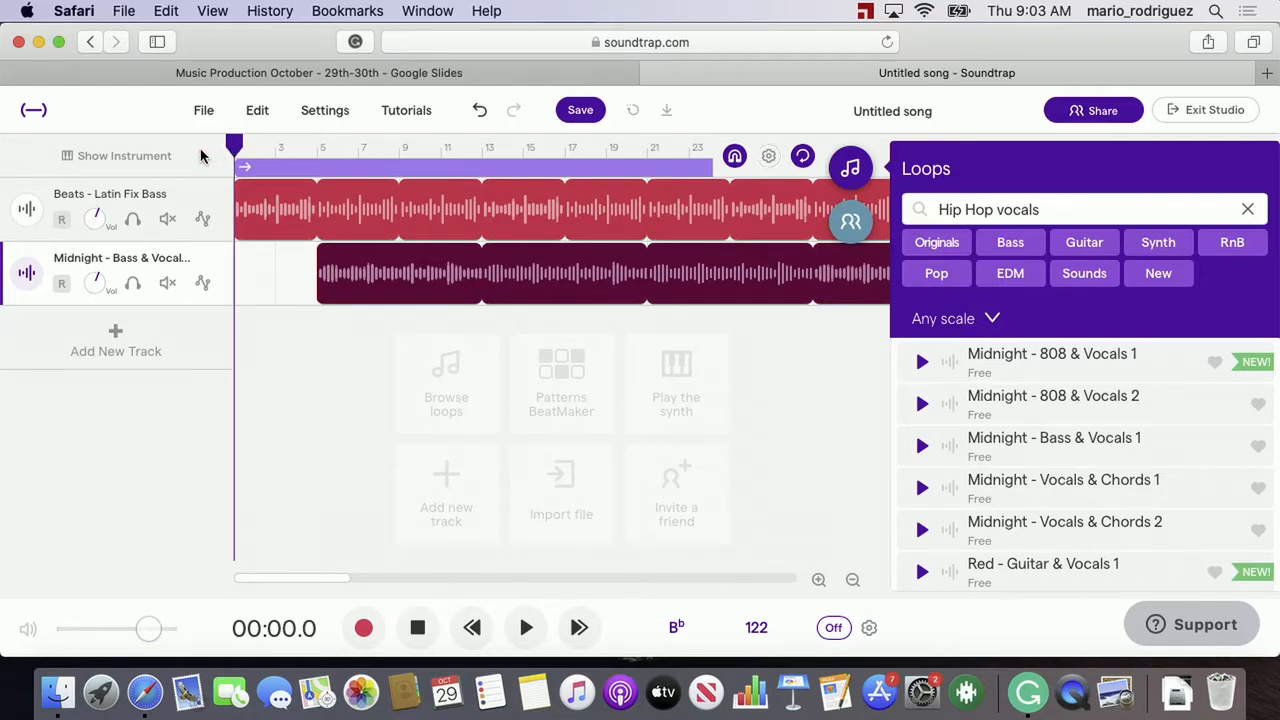
key(space)
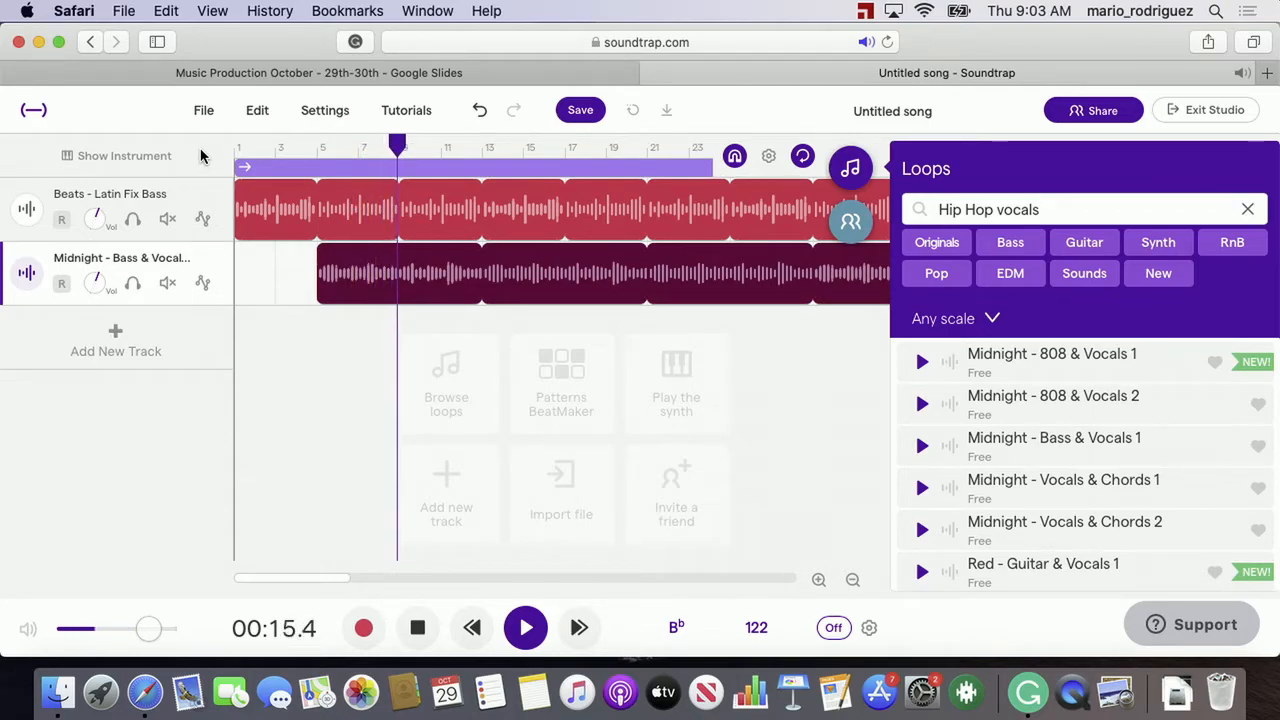
key(space)
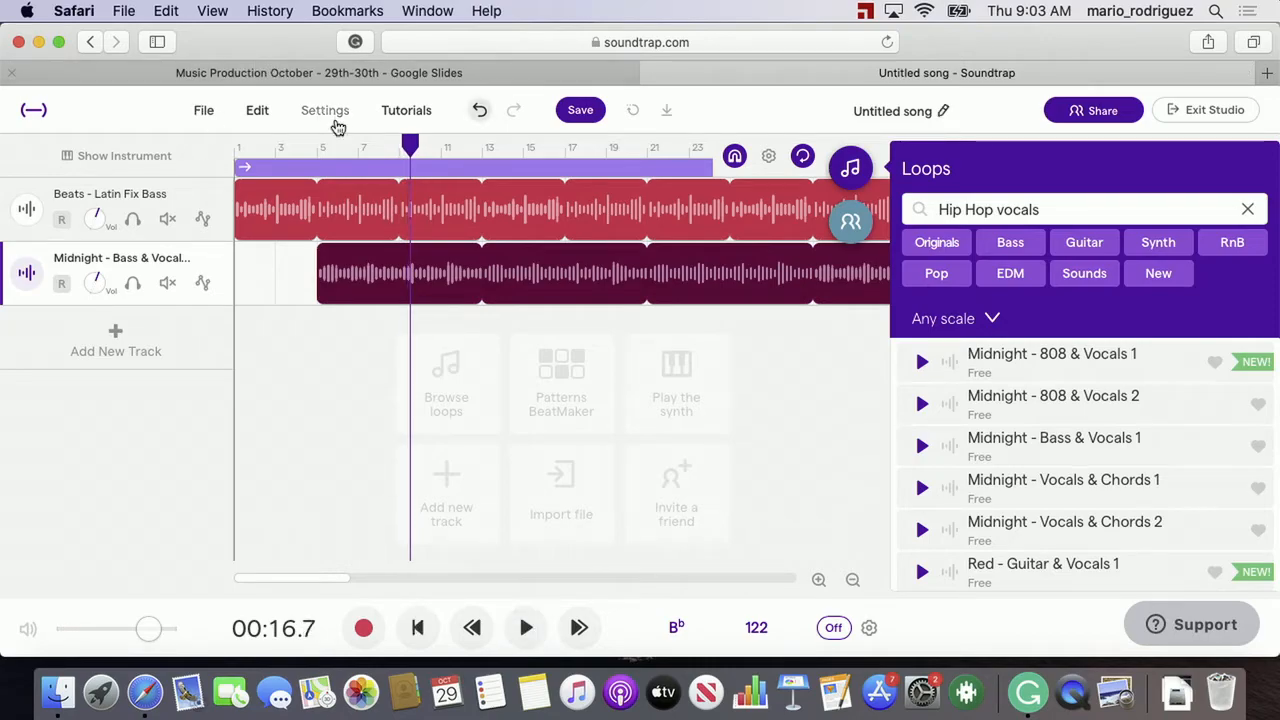
Examine both tracks along the whole timeline and audition the opening again from bar 1
drag(408, 145, 240, 145)
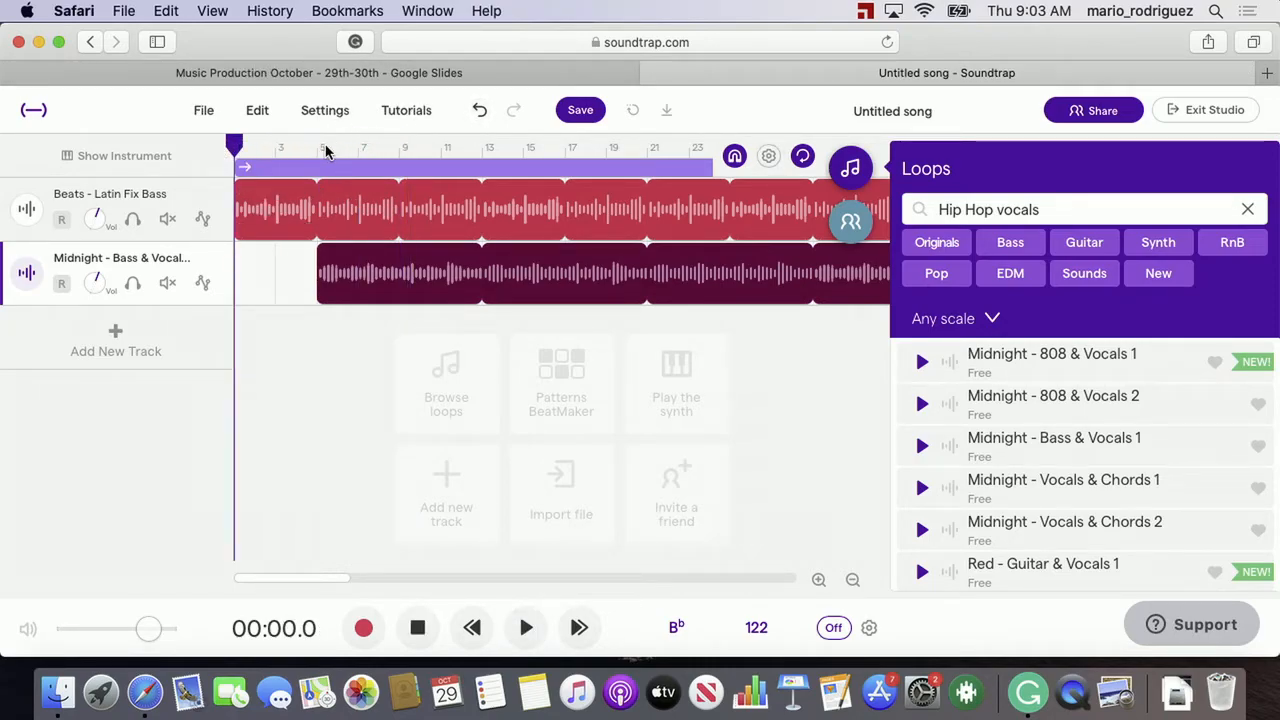
scroll(325, 150, up, 5)
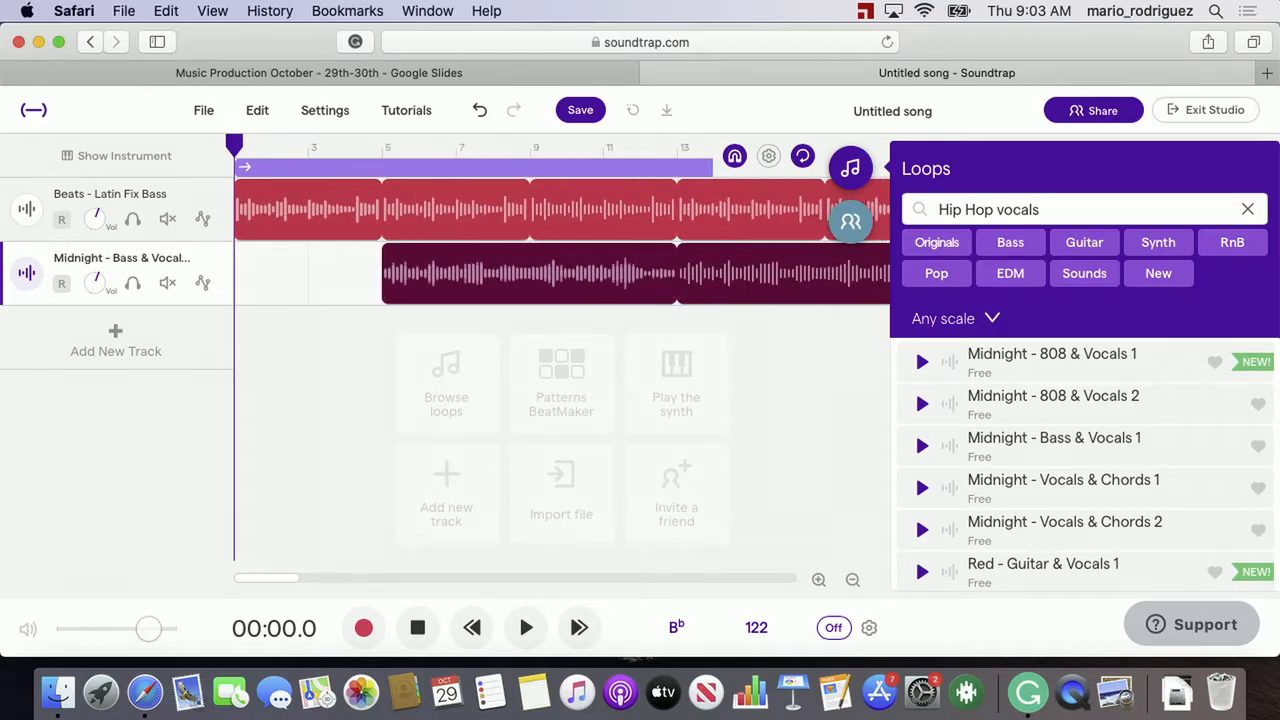
scroll(560, 220, up, 2)
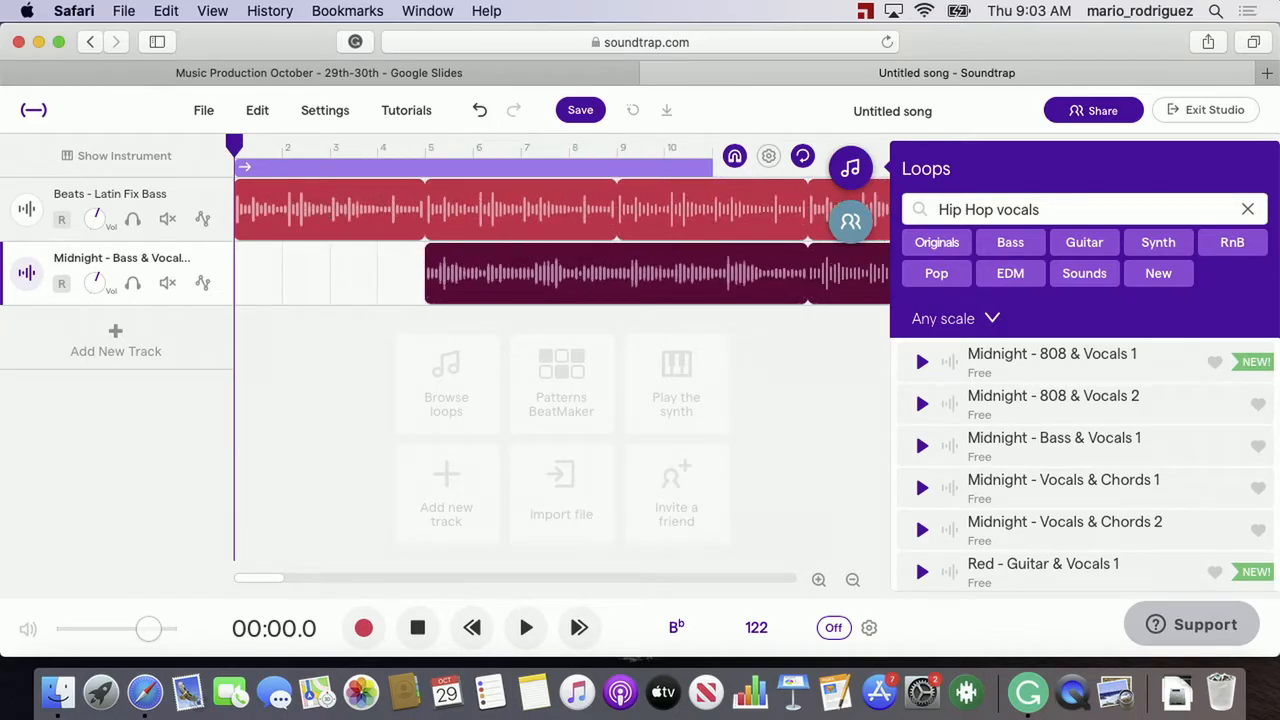
scroll(561, 300, down, 5)
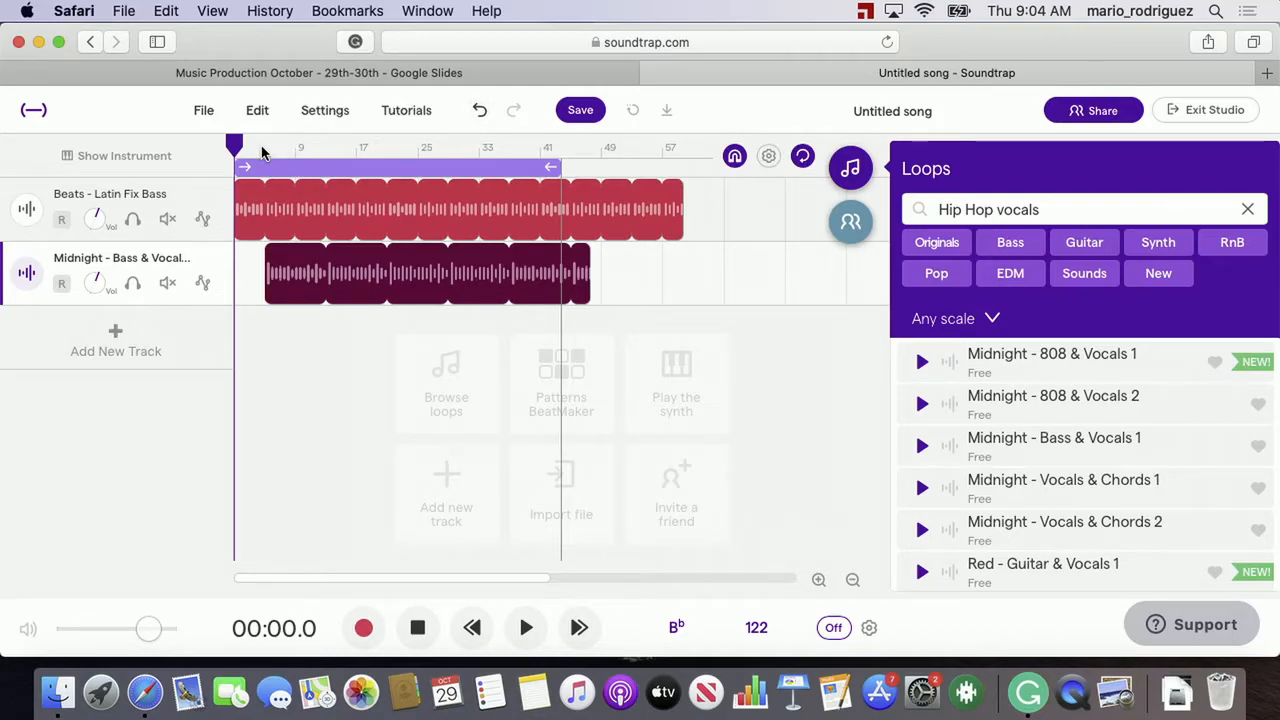
key(space)
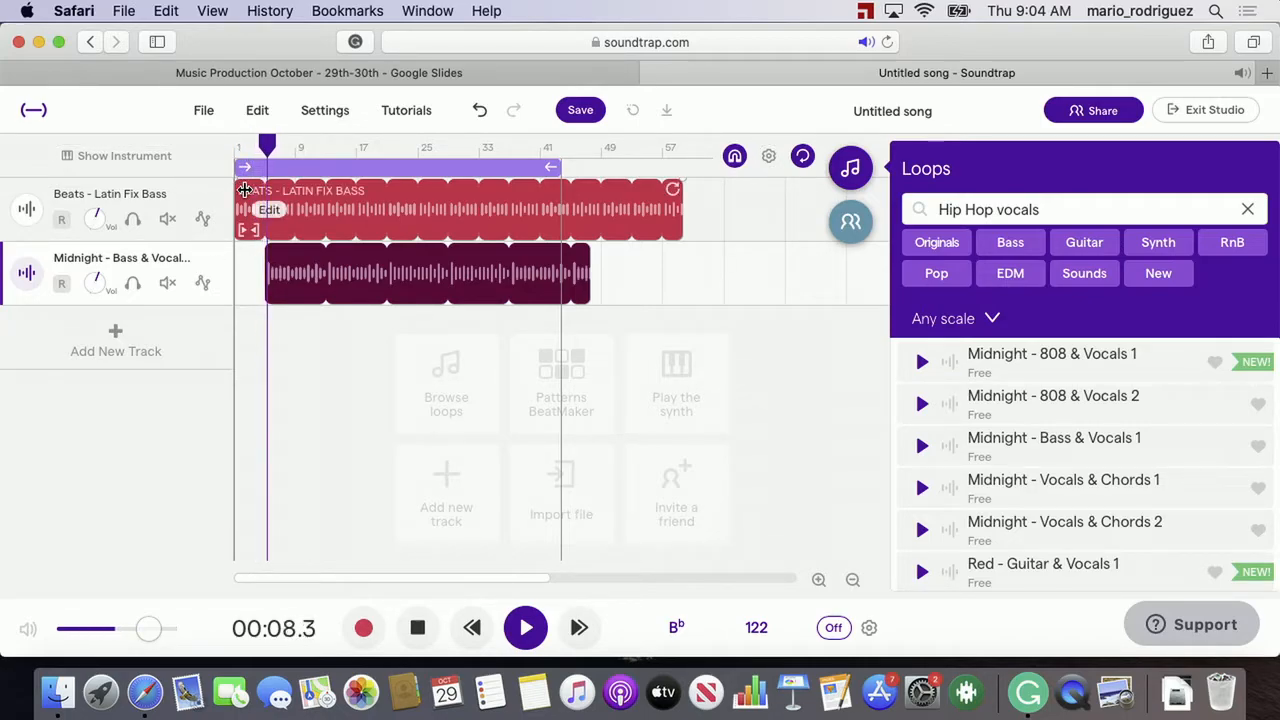
key(space)
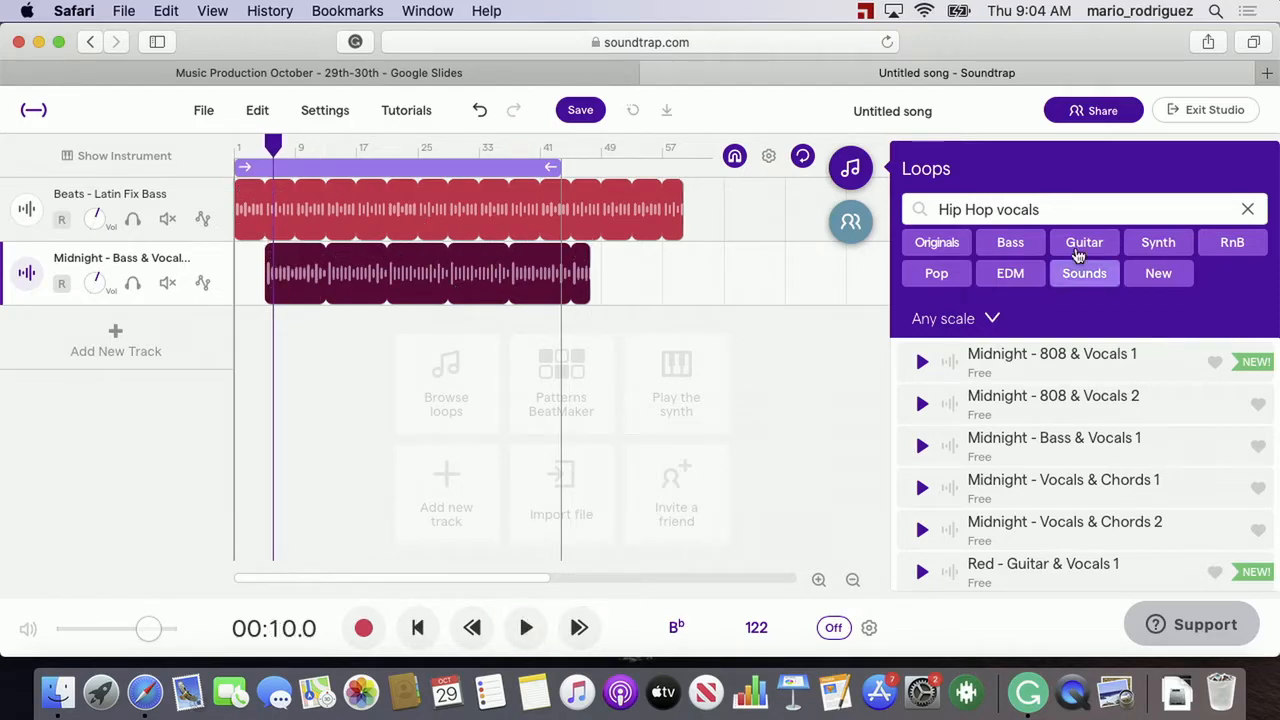
Search the loops for "Hip Hop Piano" and preview Piano - Ruin 4 and Brampton - Vinyl Piano 13R over the playing song
drag(1061, 210, 999, 211)
key(BackSpace)
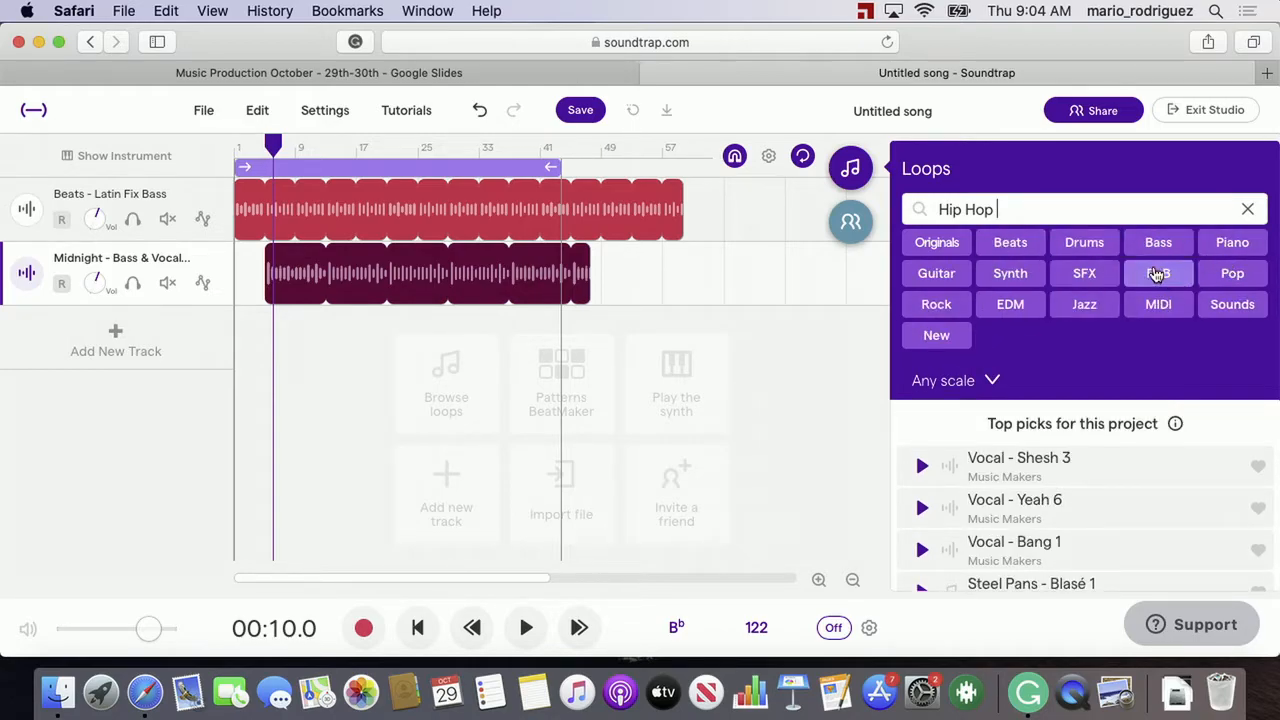
click(1220, 250)
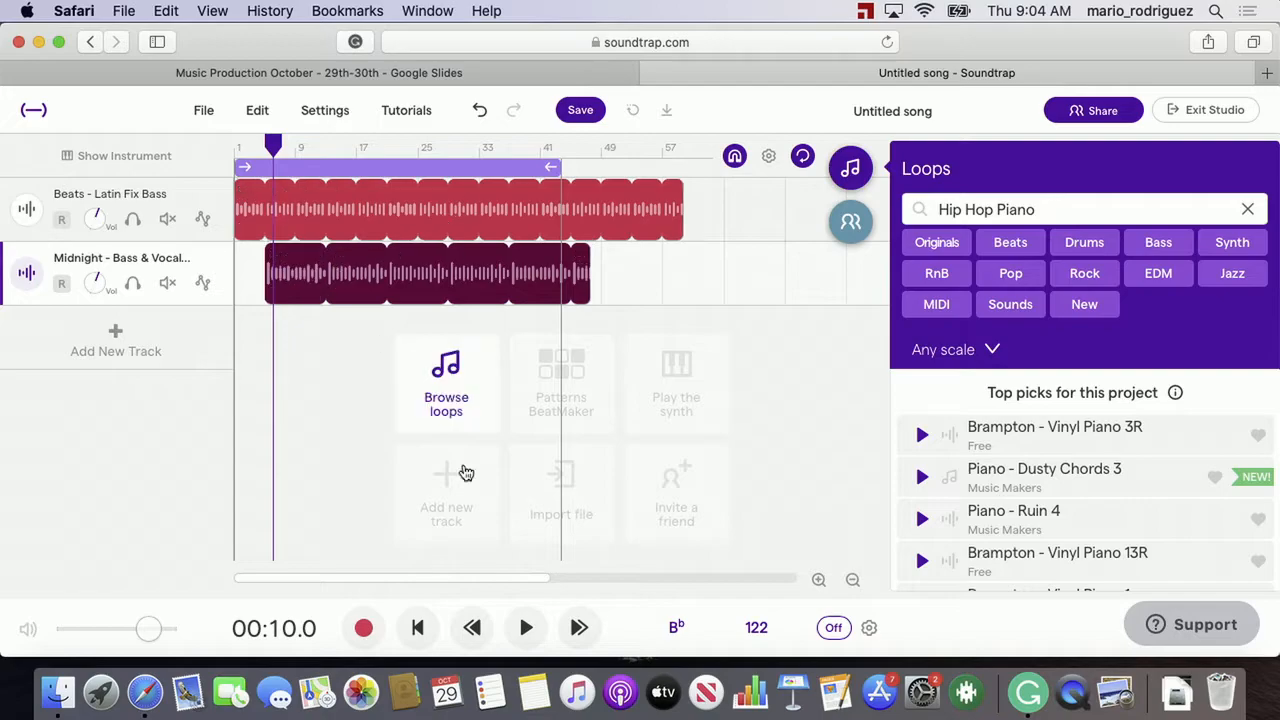
click(526, 627)
click(922, 519)
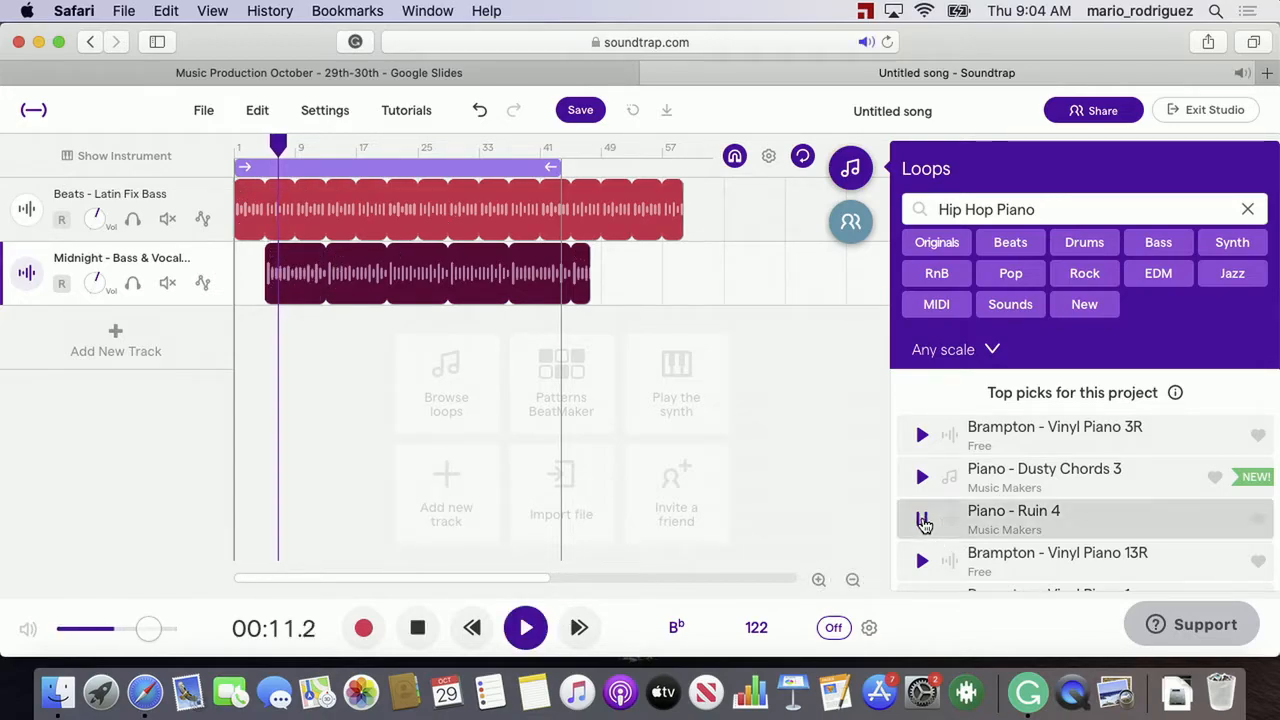
click(922, 561)
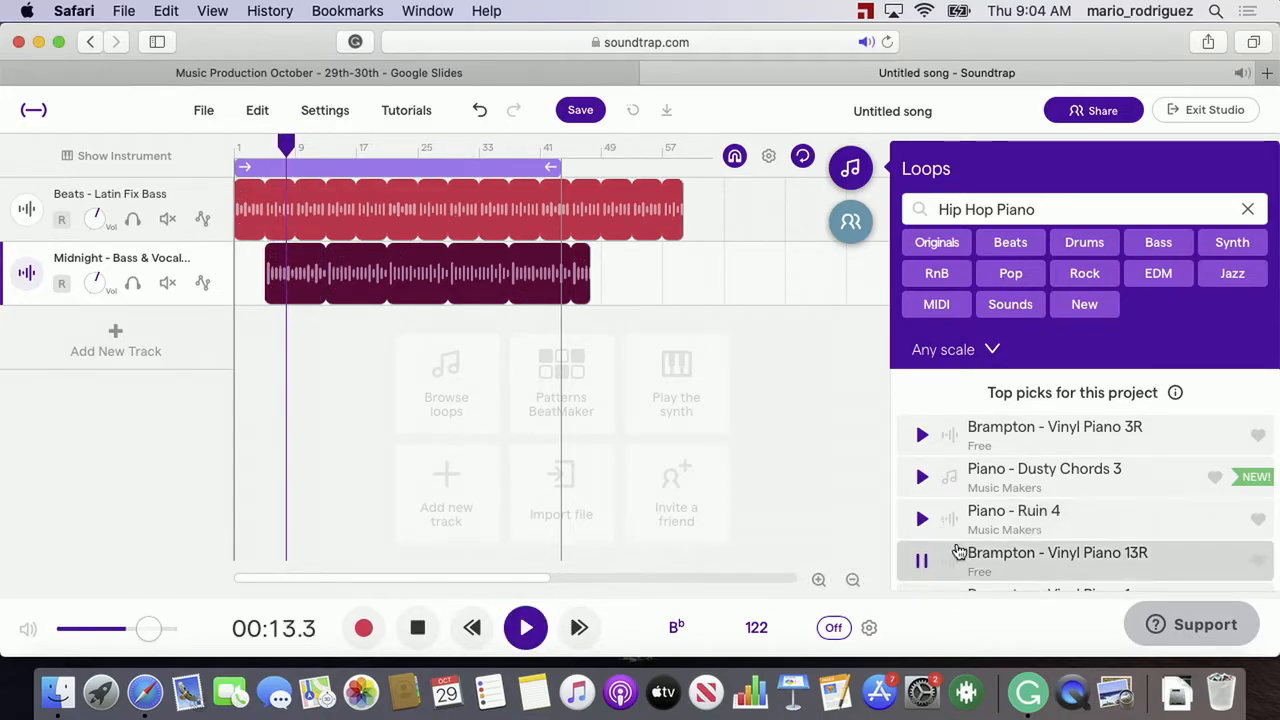
Stop playback and extend the end of the cycle region past bar 121, beyond both tracks' clips
click(600, 146)
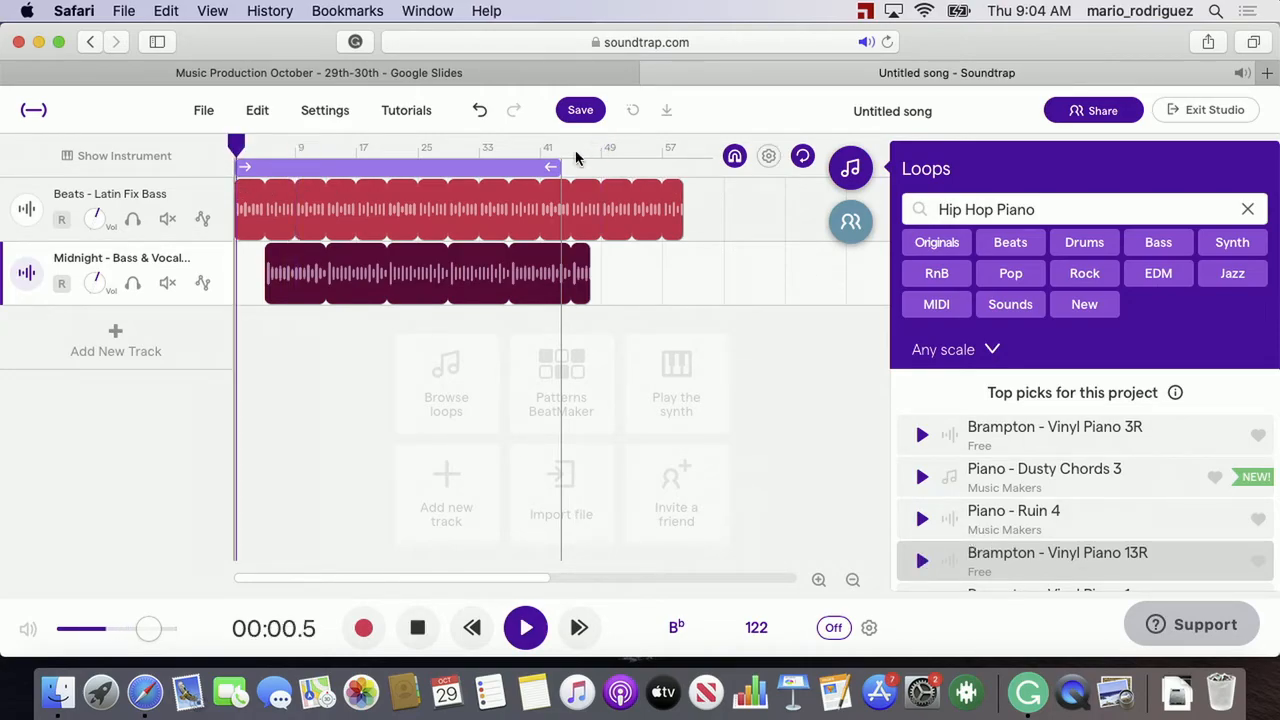
drag(561, 166, 602, 170)
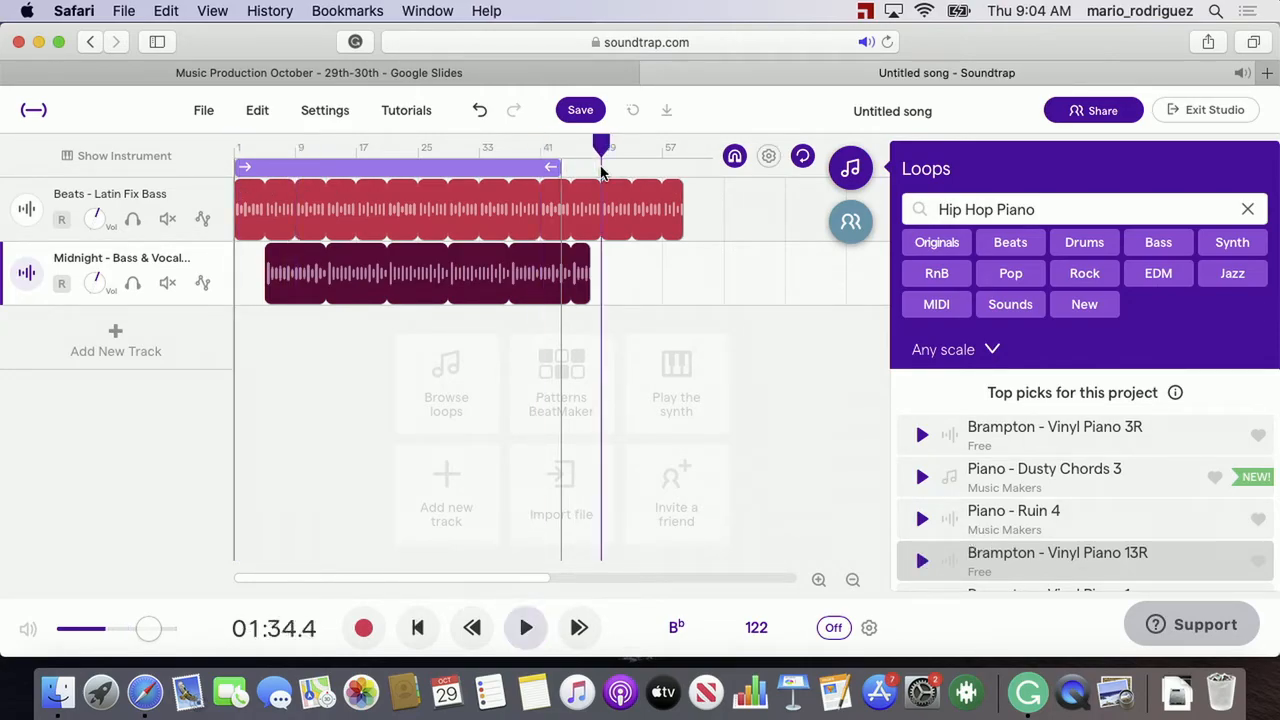
click(541, 166)
click(417, 627)
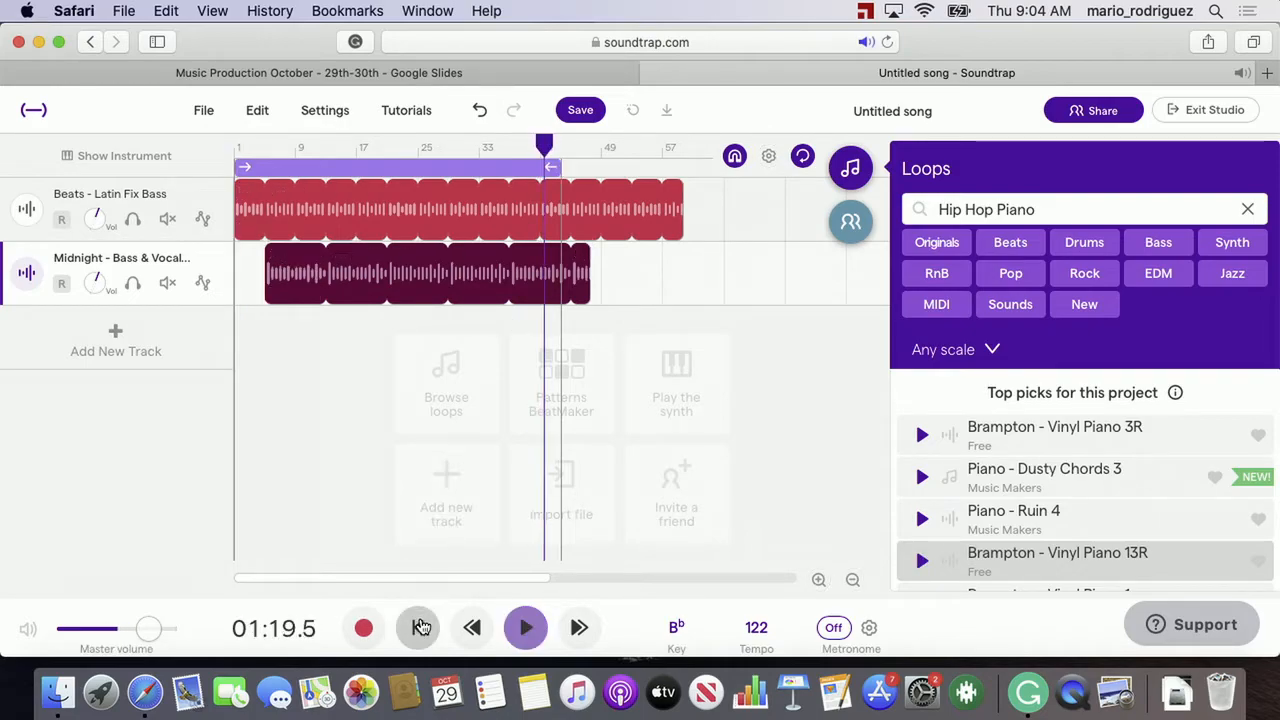
drag(556, 168, 900, 168)
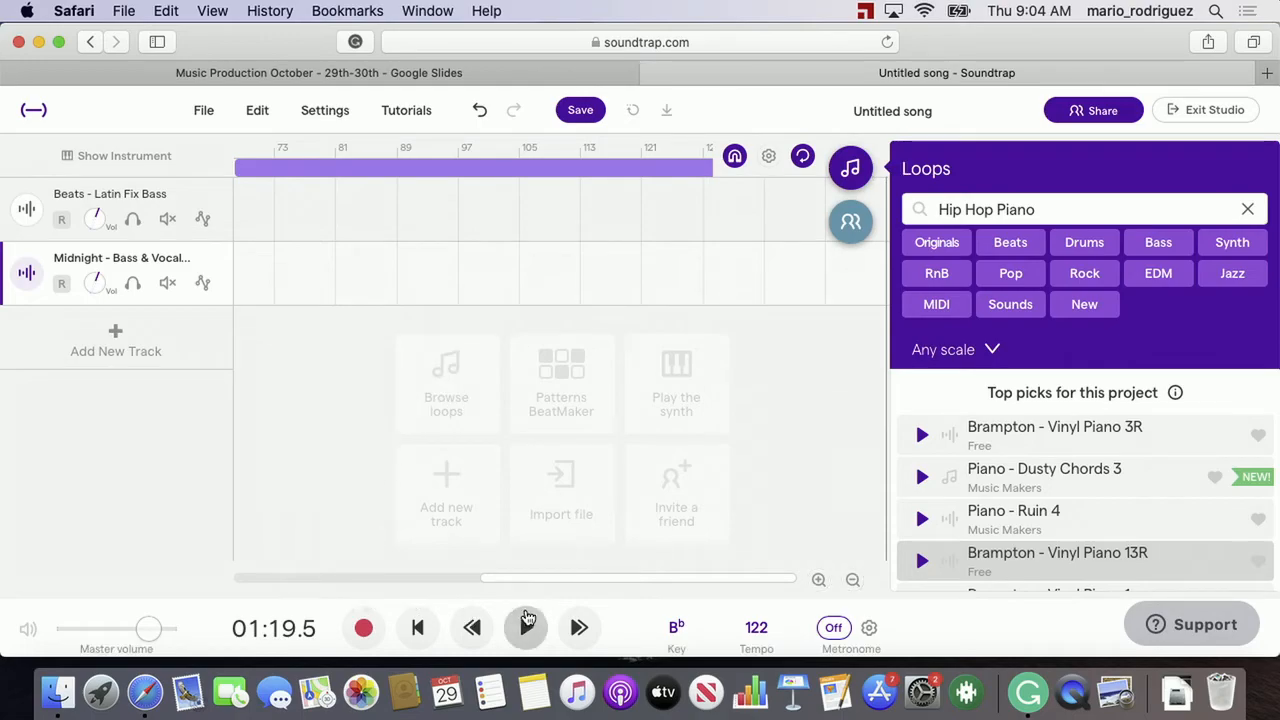
drag(559, 577, 301, 582)
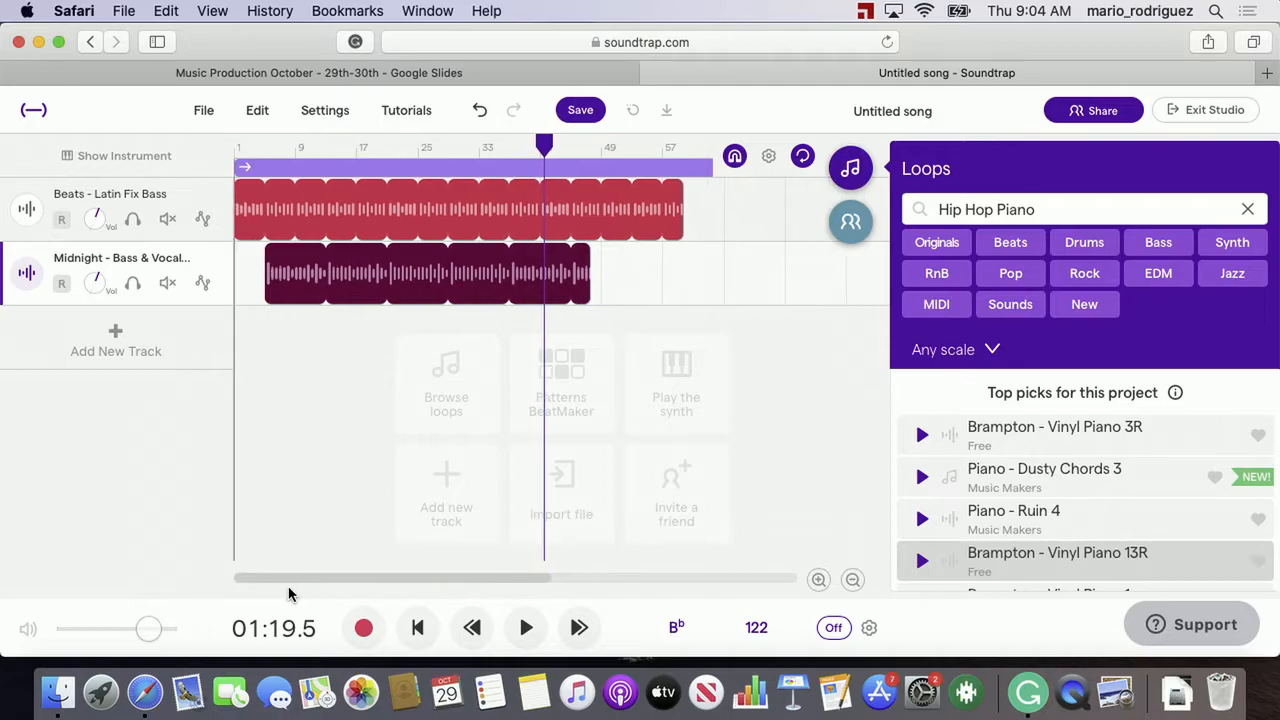
Shorten the Midnight - Bass & Vocals loop to end at bar 17 and audition the song from around bar 9
drag(581, 284, 370, 303)
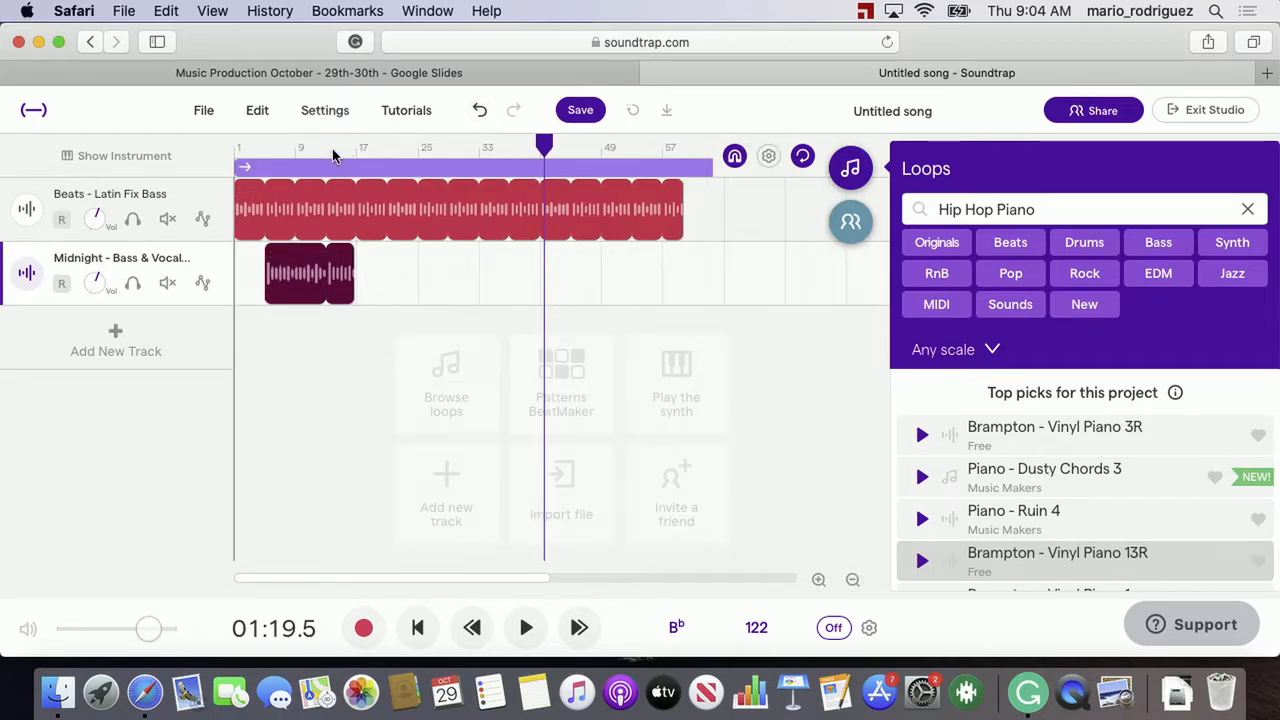
click(296, 147)
key(space)
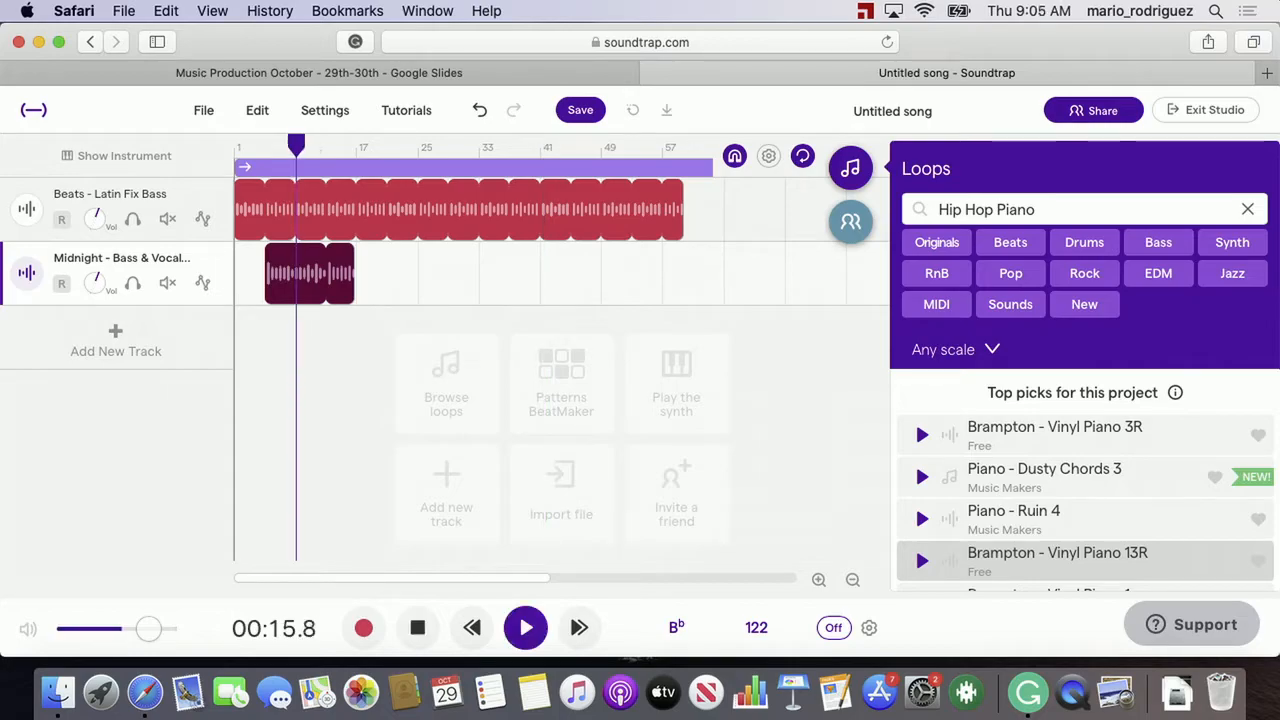
click(355, 148)
key(space)
key(space)
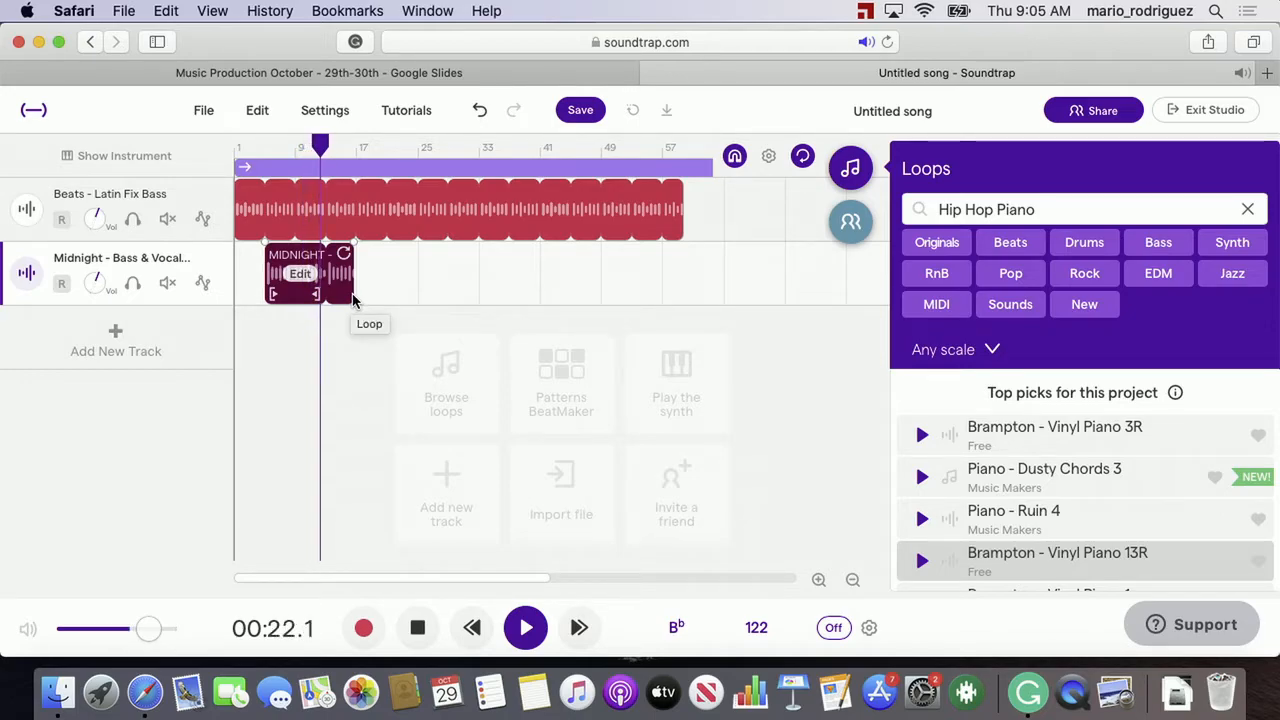
key(space)
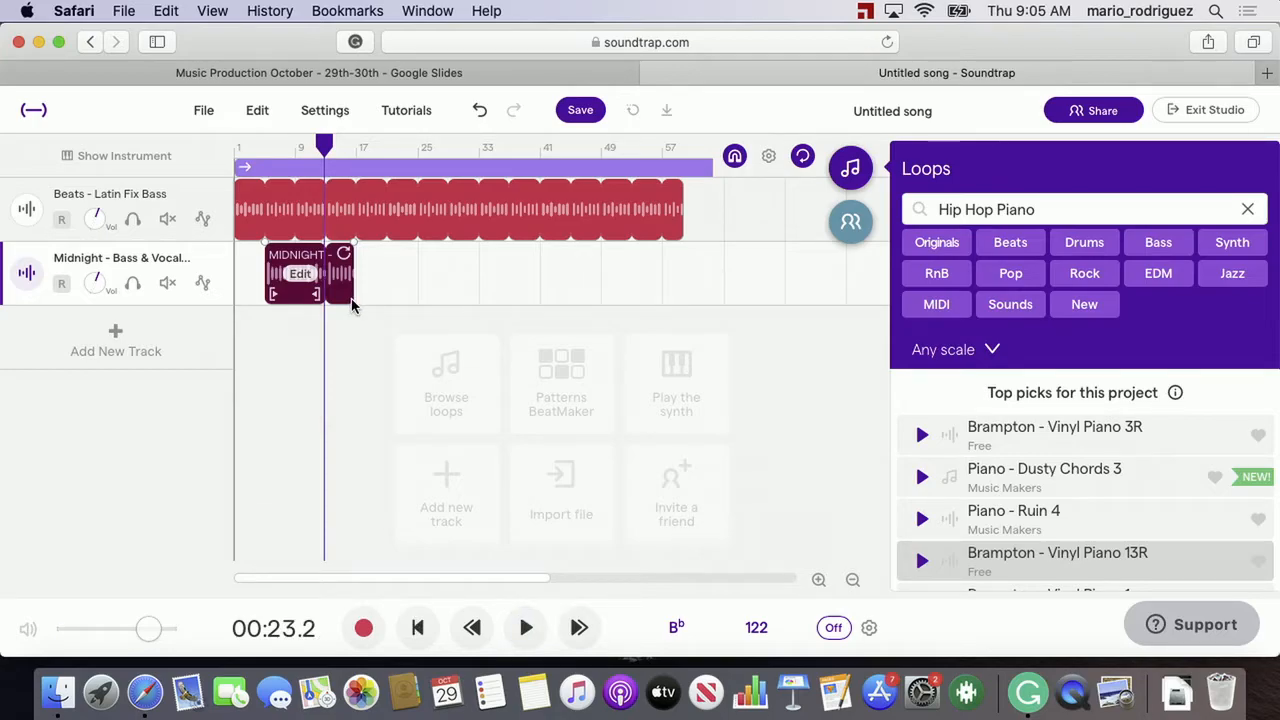
Trim the Midnight - Bass & Vocals clip so that it ends exactly at bar 13, checking the ending with playback
key(super+e)
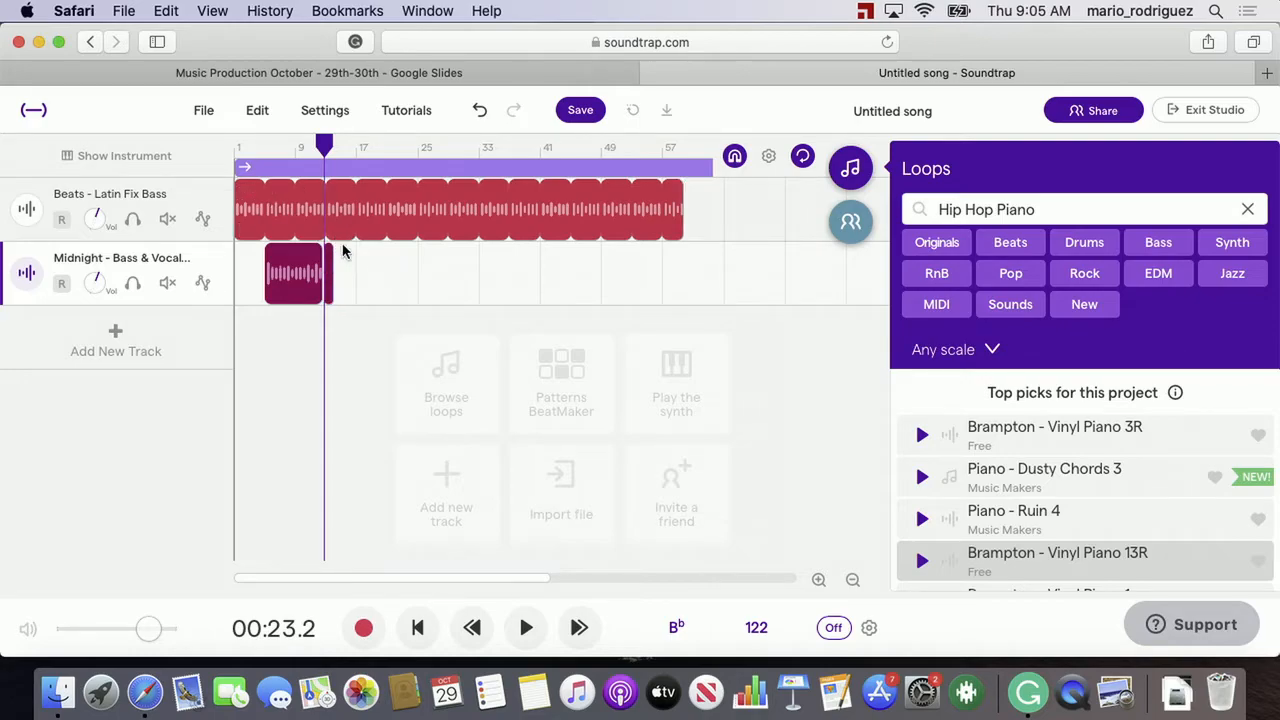
scroll(345, 265, up, 5)
scroll(342, 265, up, 5)
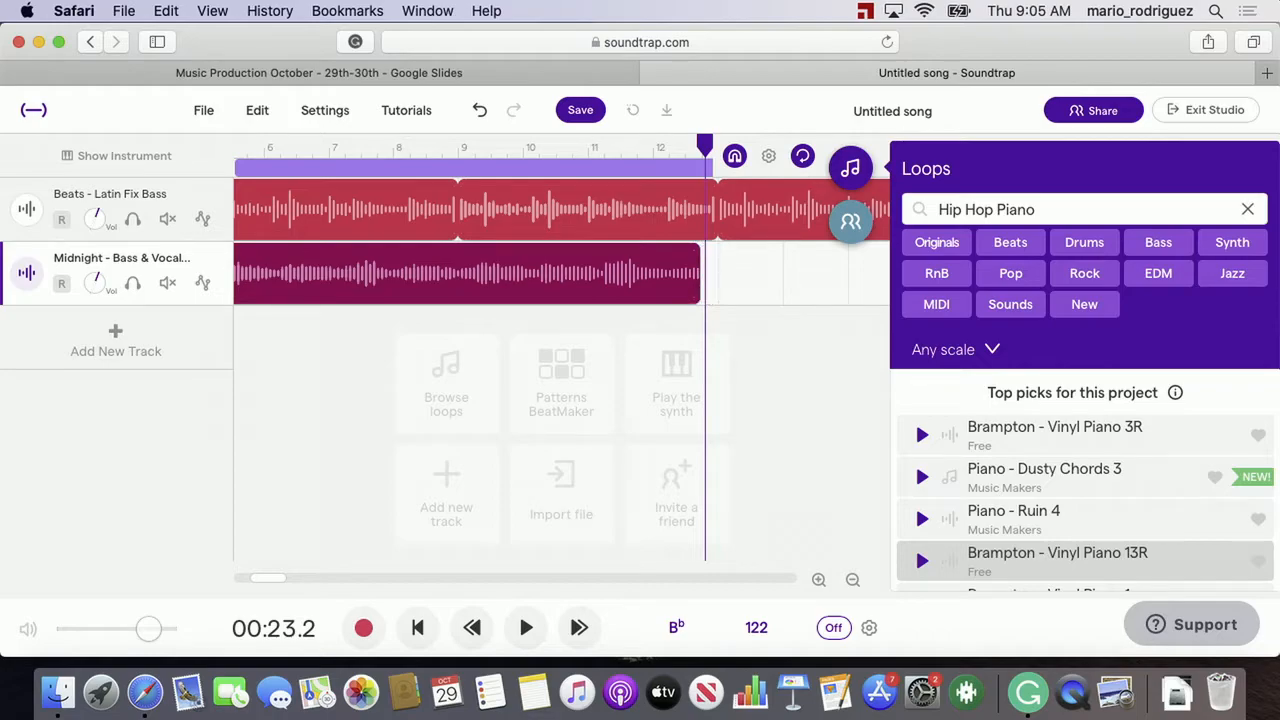
click(506, 150)
key(space)
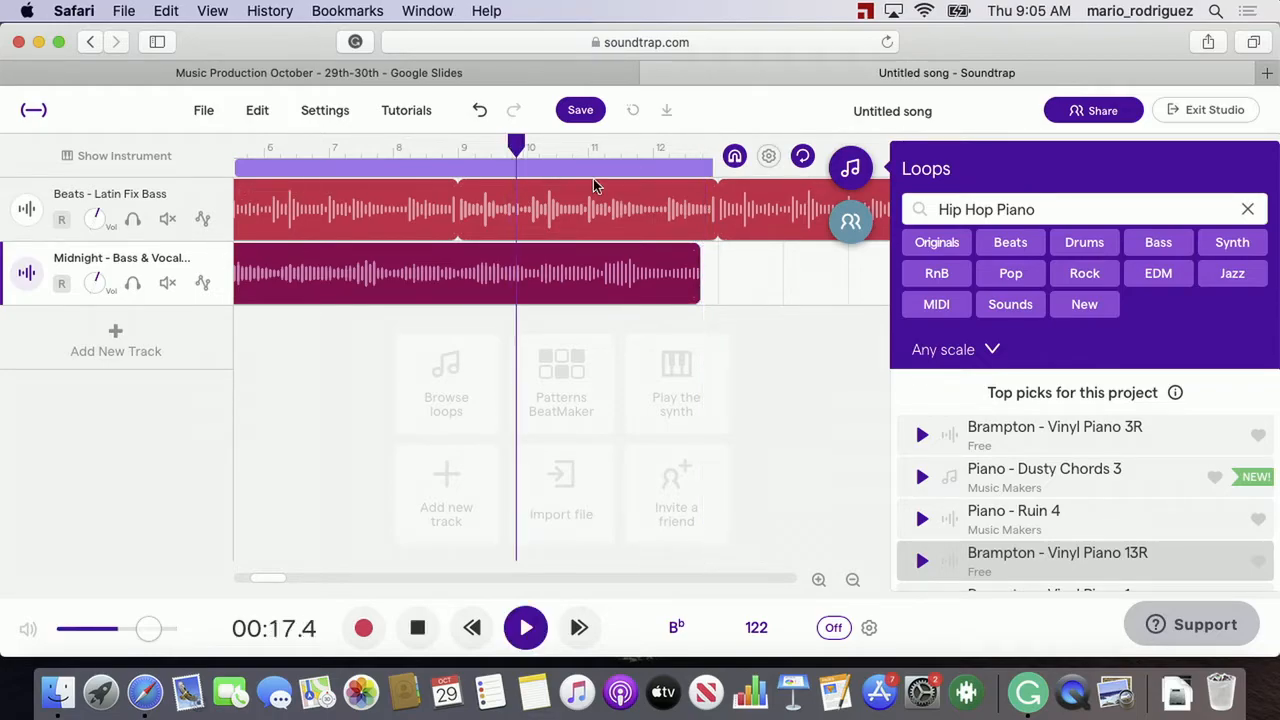
drag(690, 291, 726, 296)
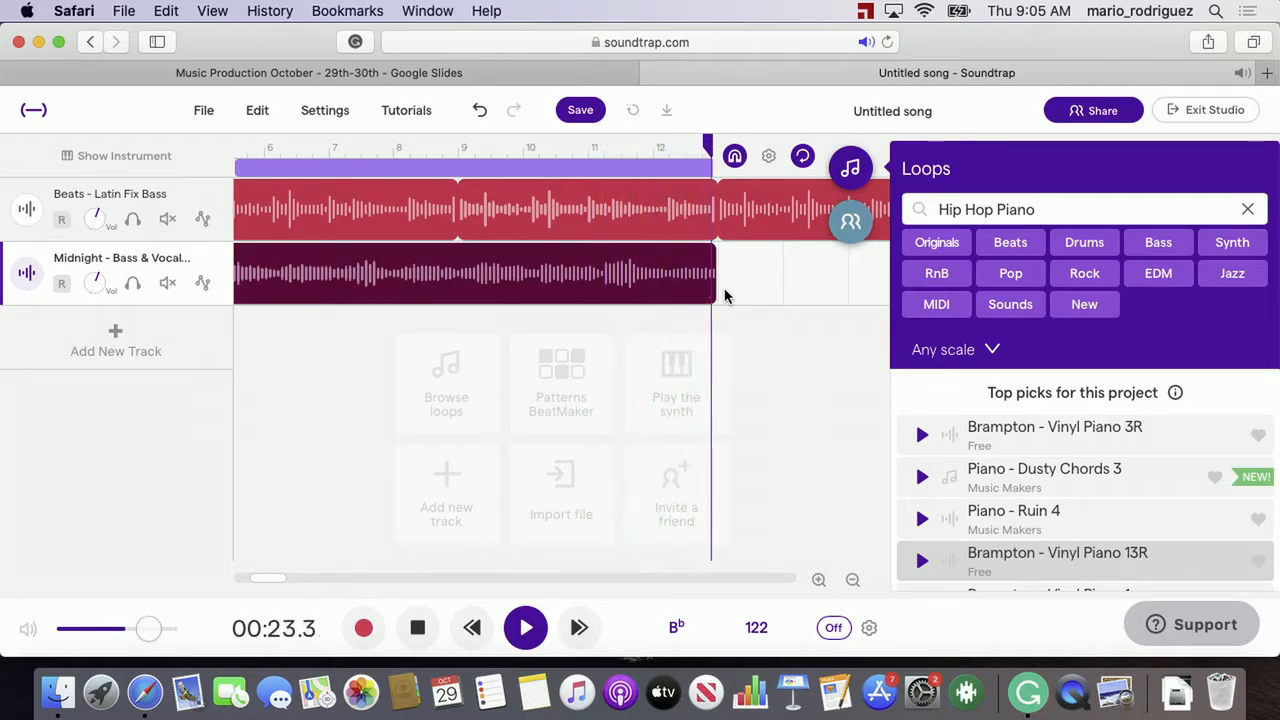
key(space)
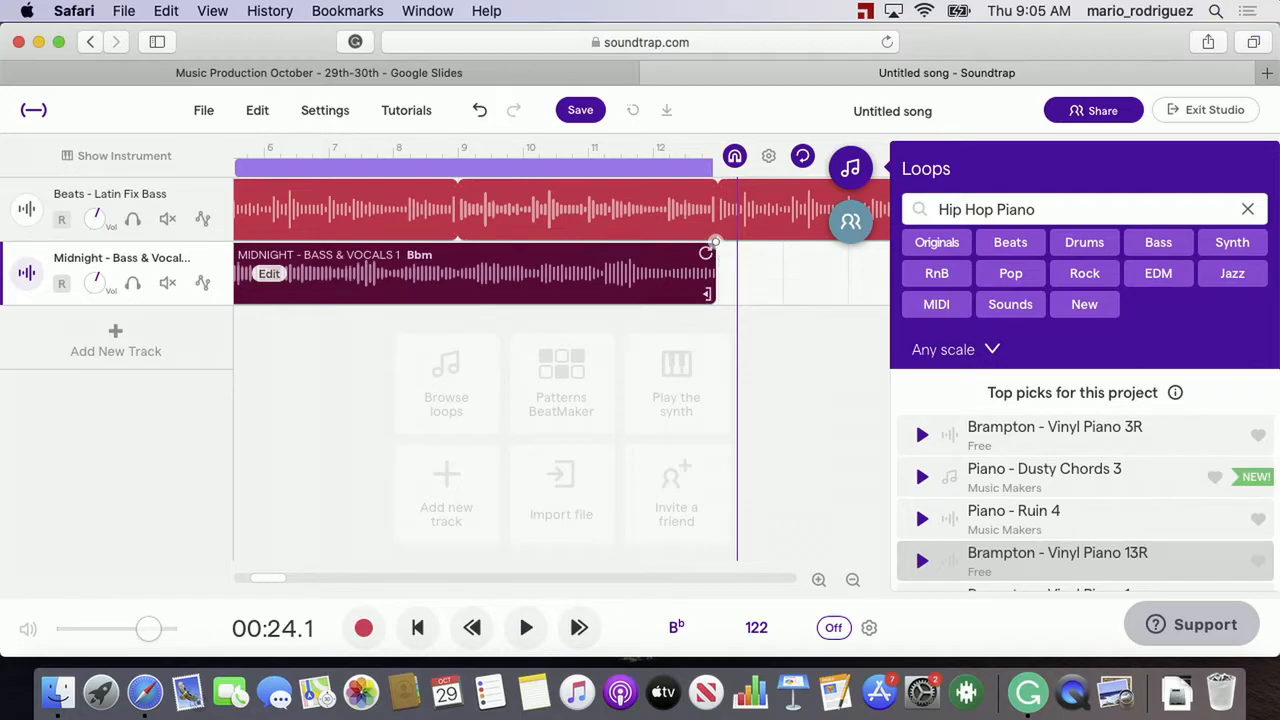
scroll(714, 241, down, 5)
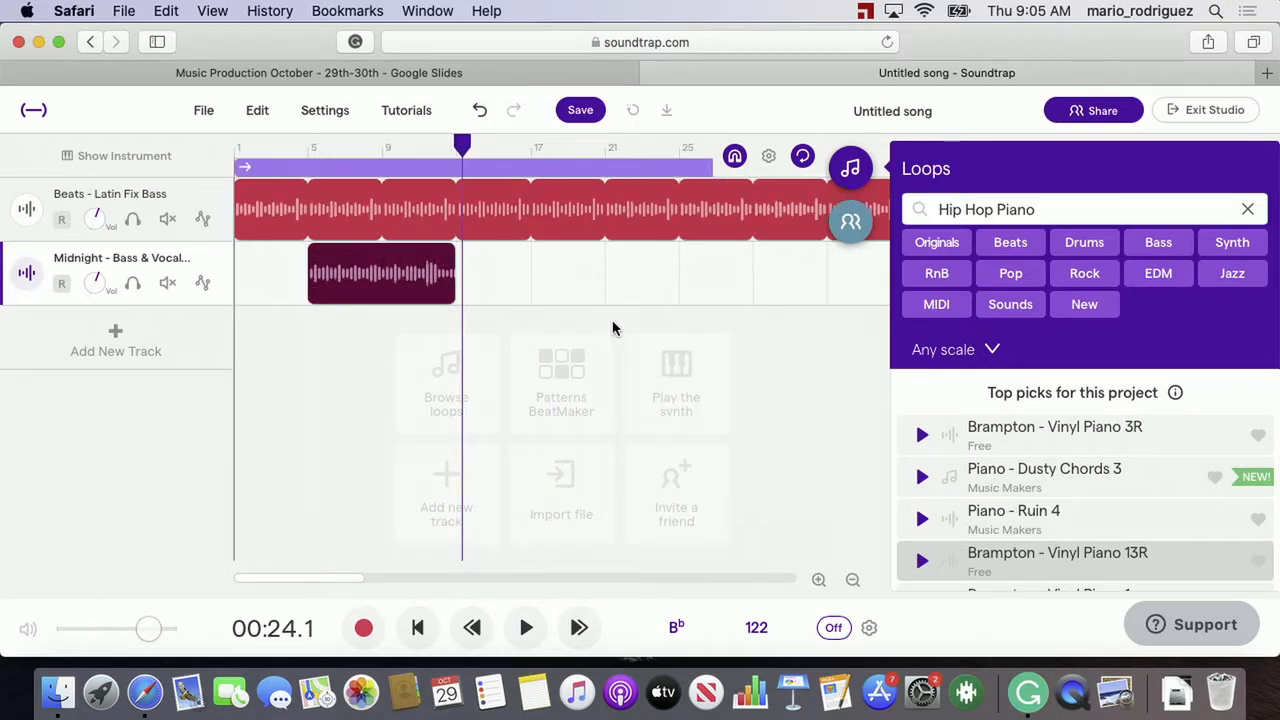
Play the song and preview the Mayhem beats, Brampton - 808 & Piano and Brampton - Melodic Beat loops over it
click(525, 628)
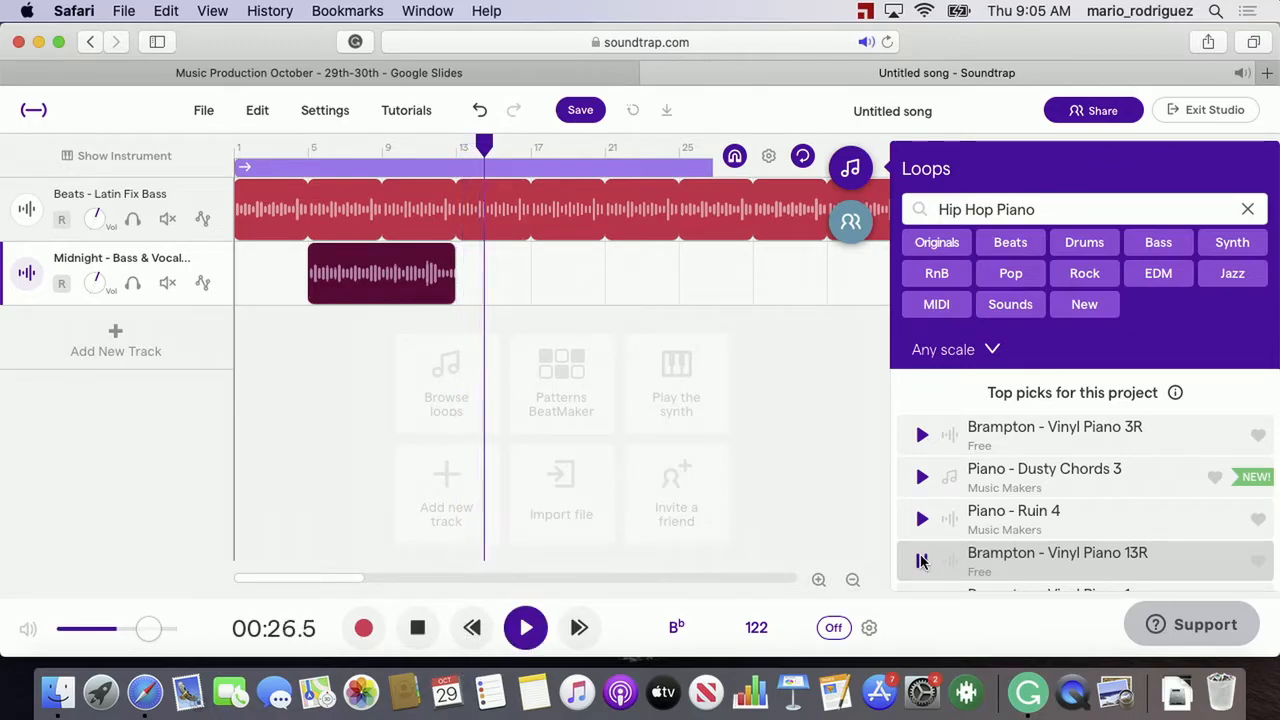
scroll(921, 561, down, 3)
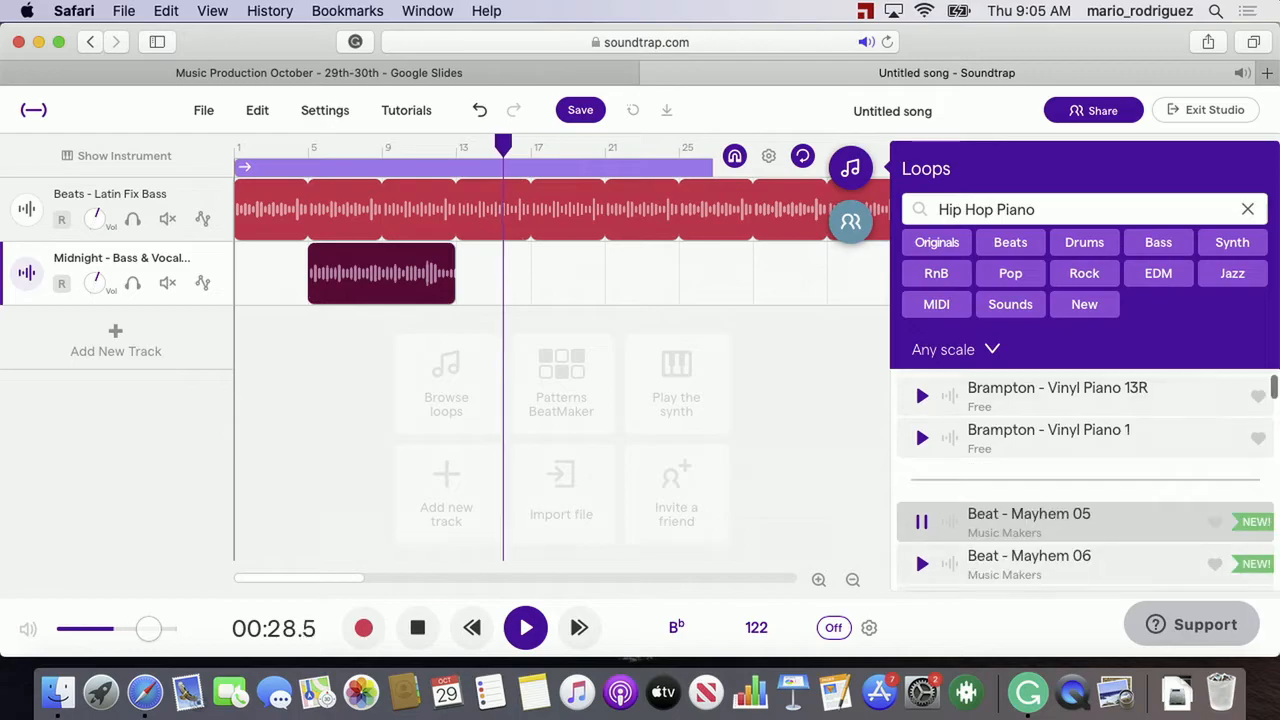
key(Down)
key(Down)
key(Down)
key(Down)
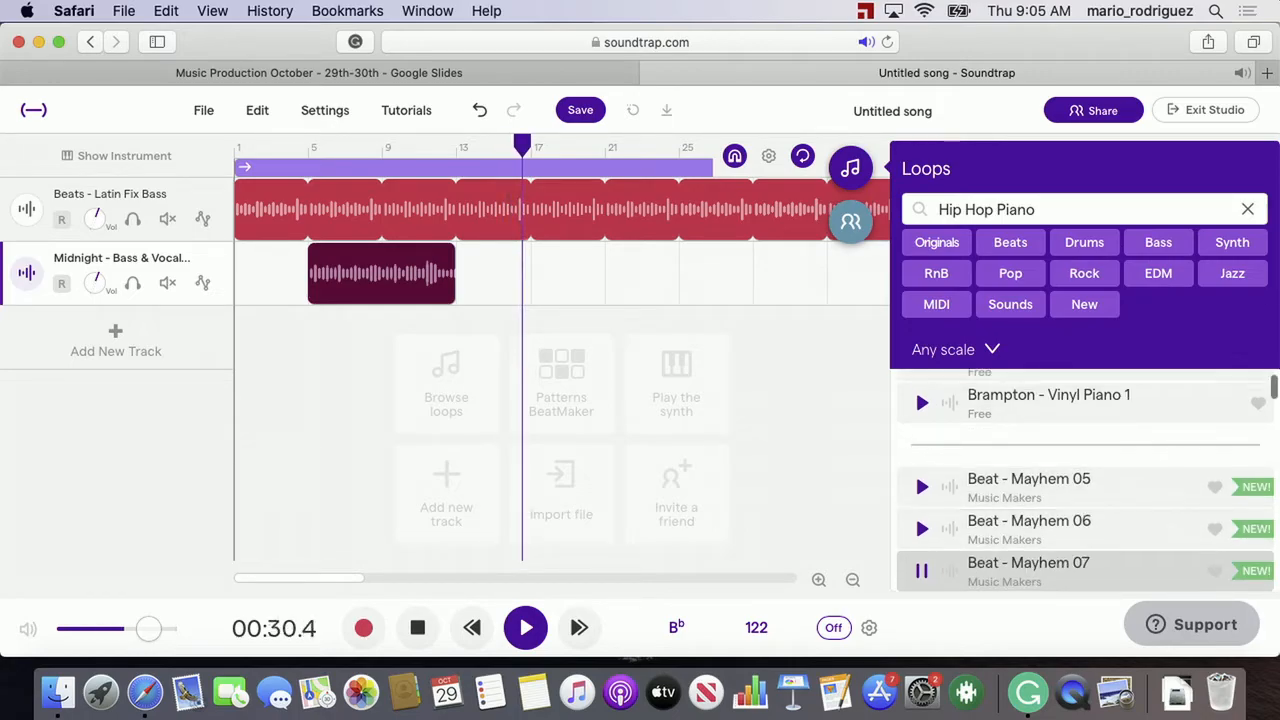
key(Down)
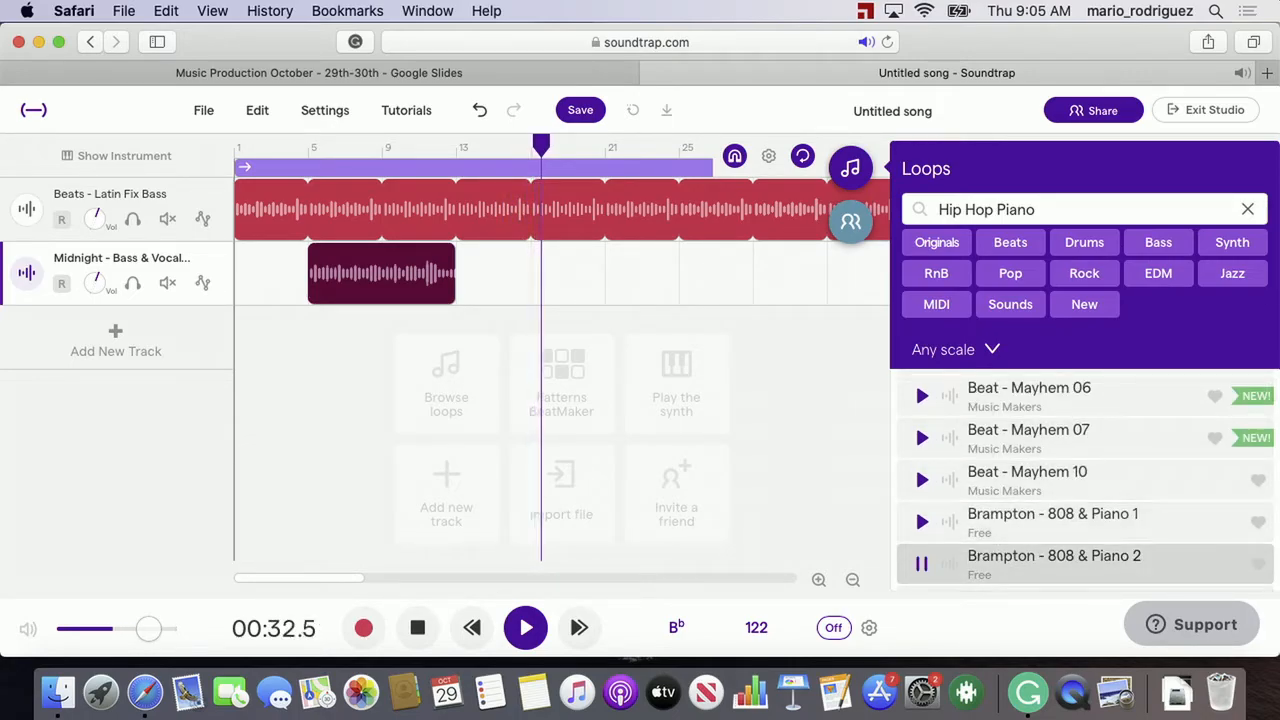
key(Down)
key(Down)
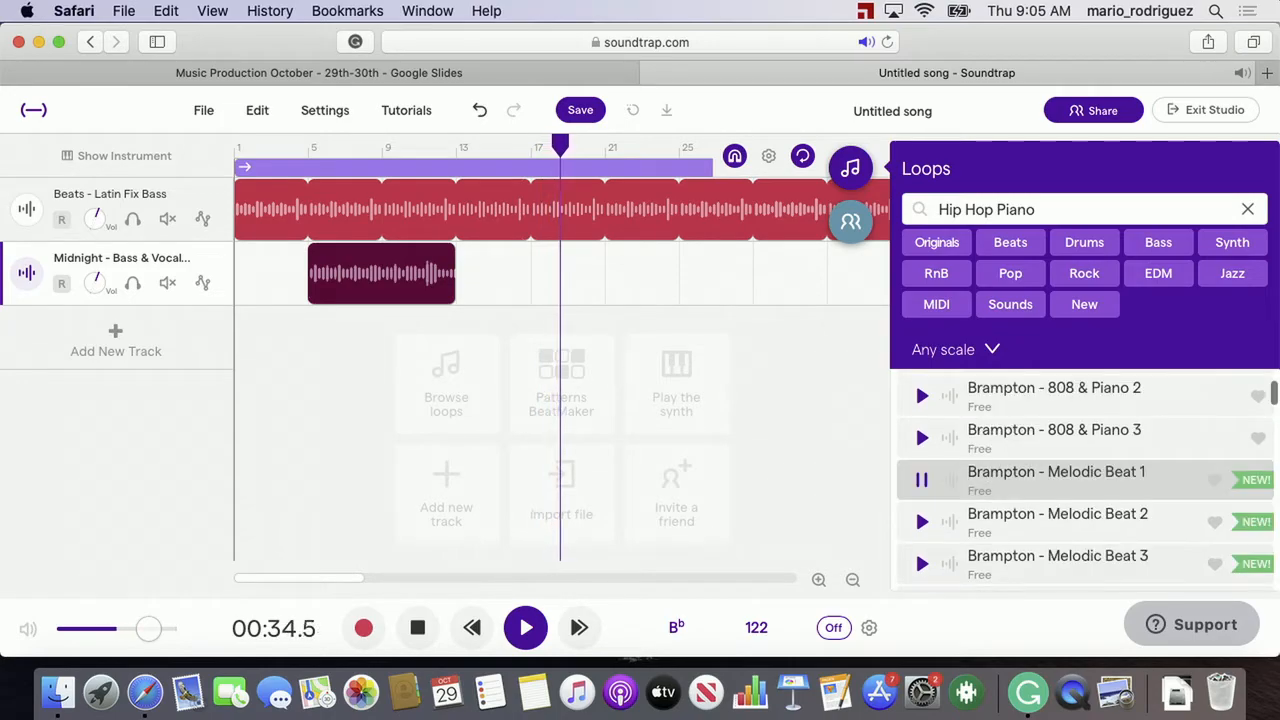
key(Down)
key(Down)
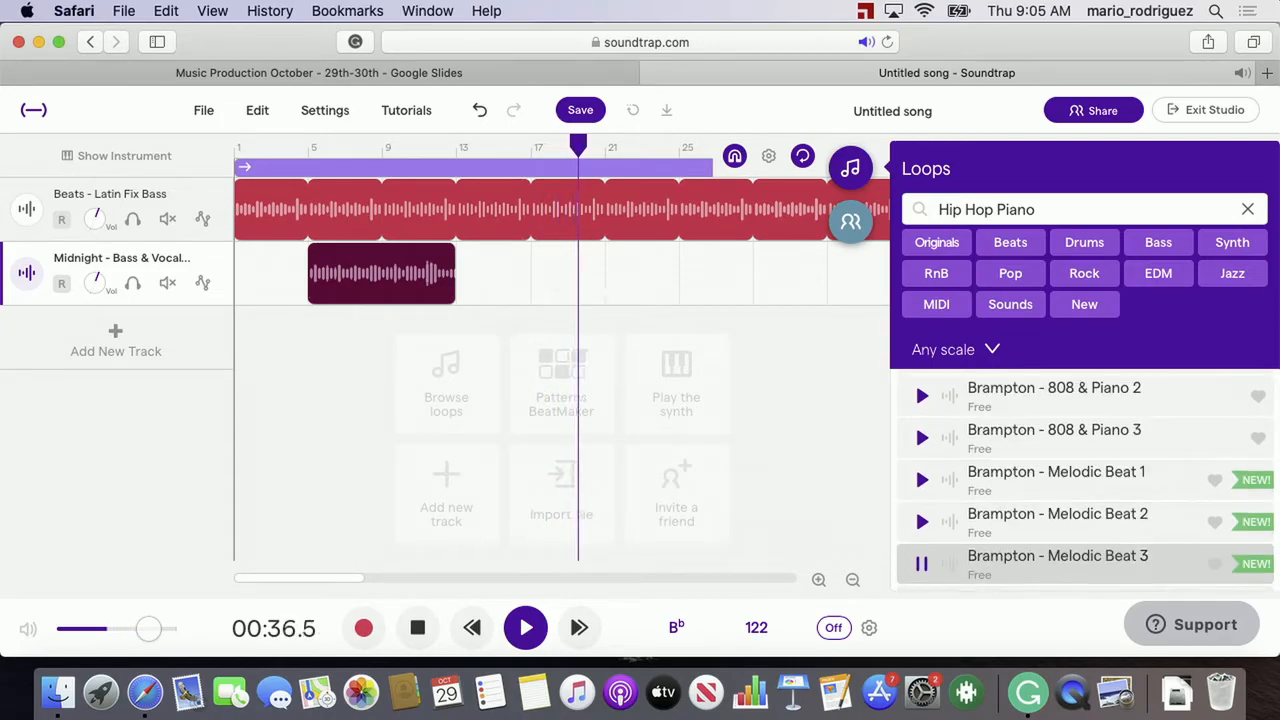
Preview the Brampton - Vinyl Piano loops one after another and continue through the results to Lucid - Organ Pad 02
key(Down)
key(Down)
key(Down)
key(Down)
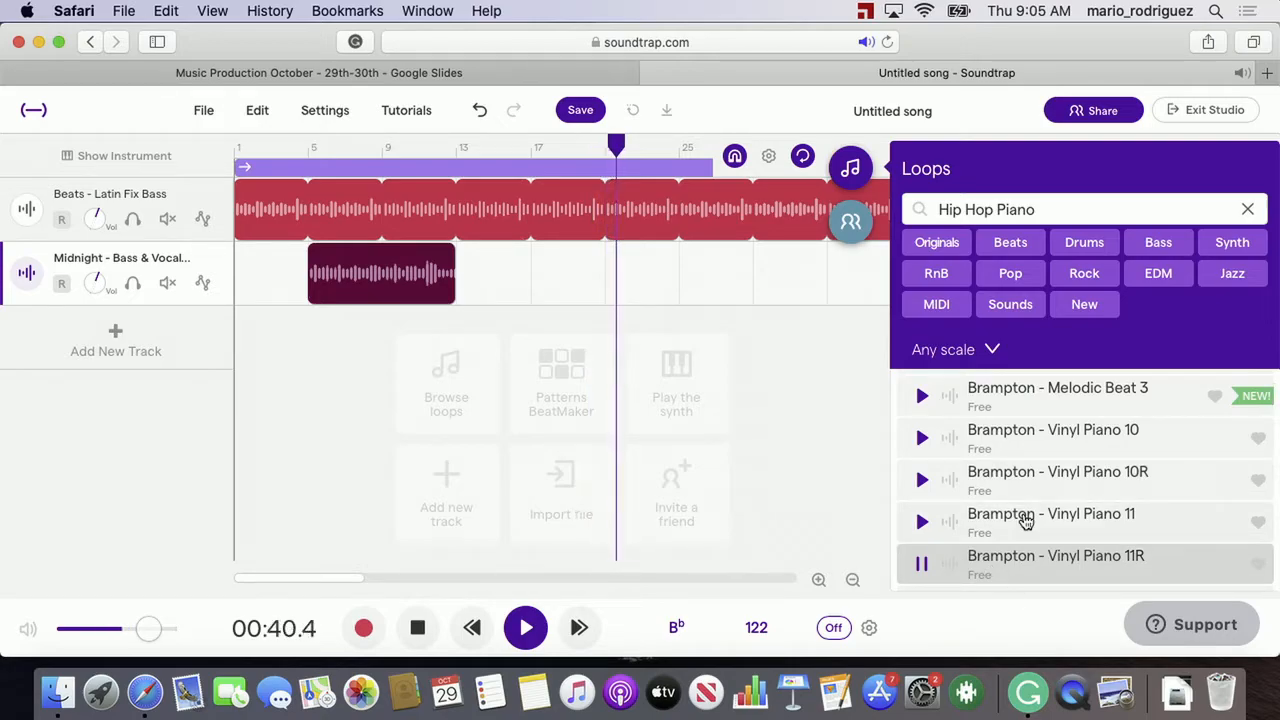
key(Down)
key(Down)
key(Down)
key(Down)
key(Down)
key(Down)
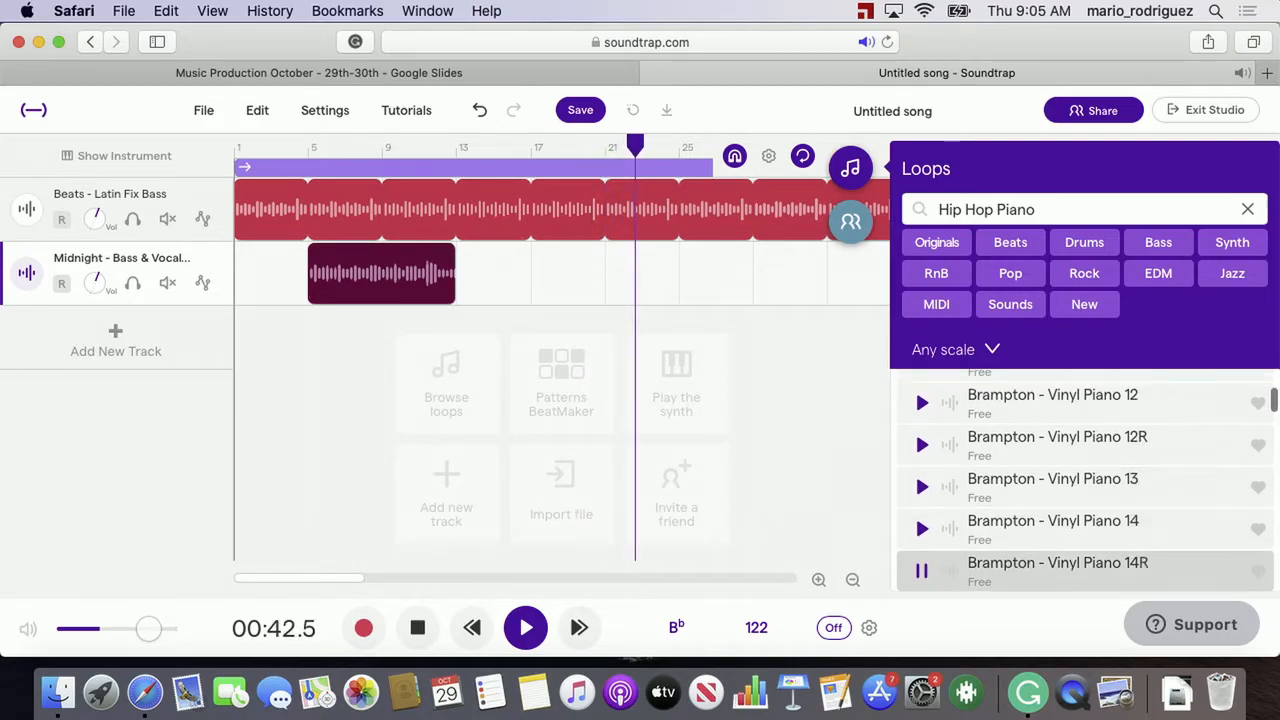
key(Down)
key(Down)
key(Down)
key(Down)
key(Down)
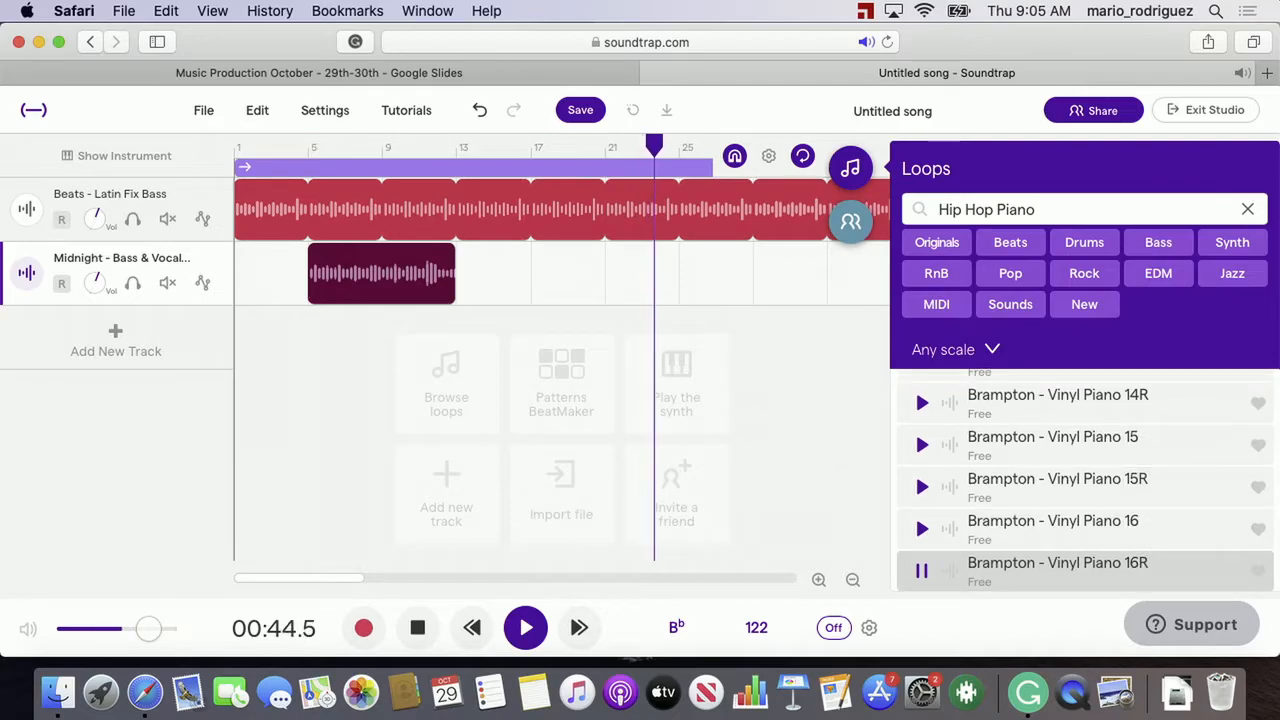
key(Down)
key(Down)
key(Down)
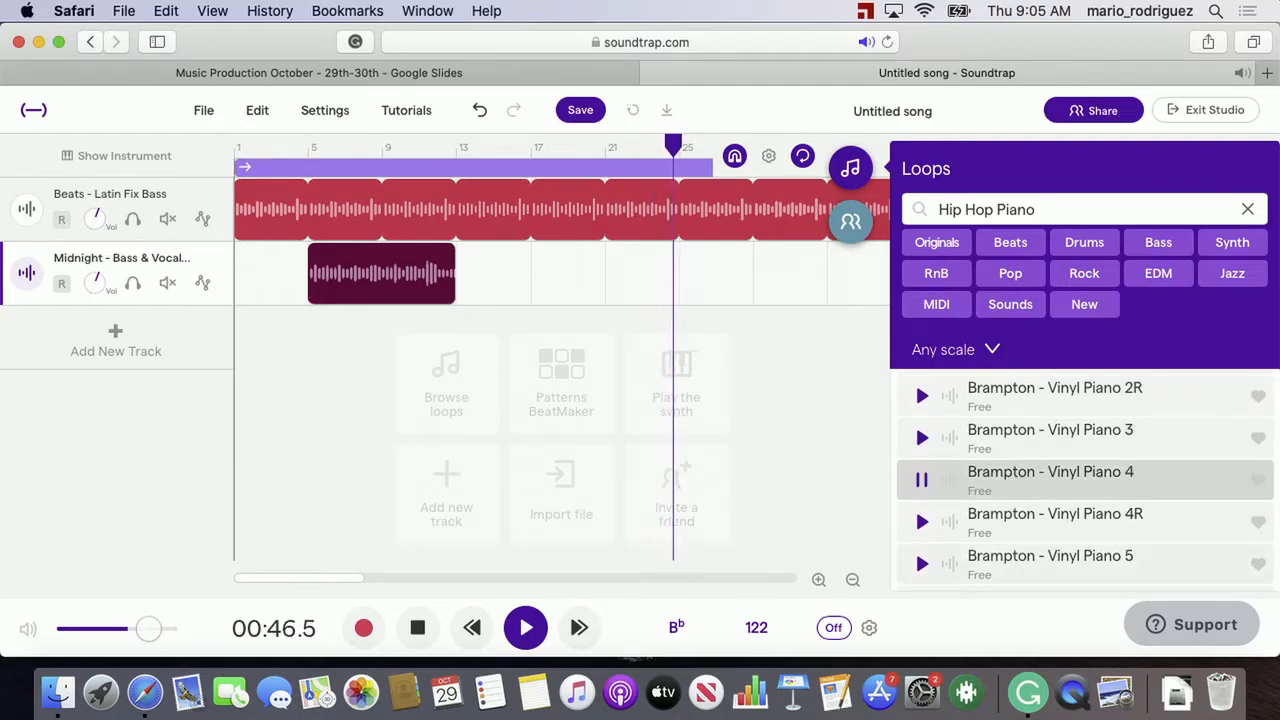
key(Down)
key(Down)
key(Down)
key(Down)
key(Down)
key(Down)
key(Down)
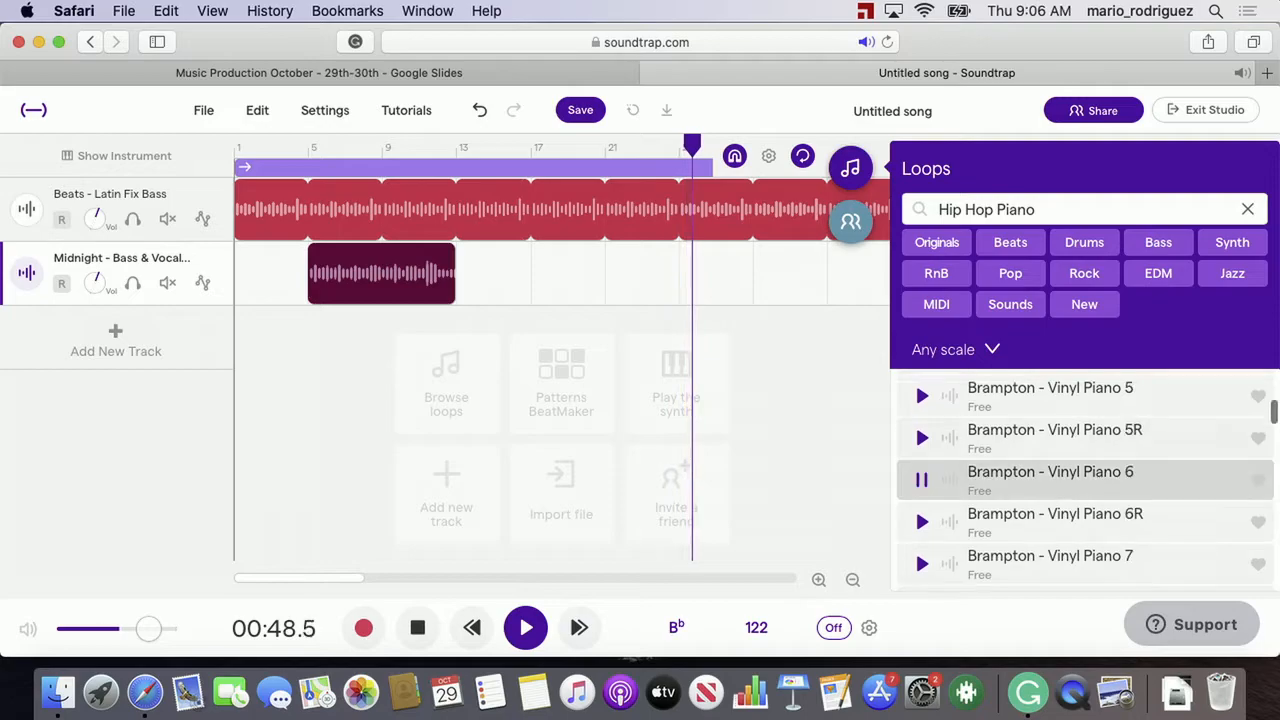
key(Down)
key(Down)
key(Down)
key(Down)
key(Down)
key(Down)
key(Down)
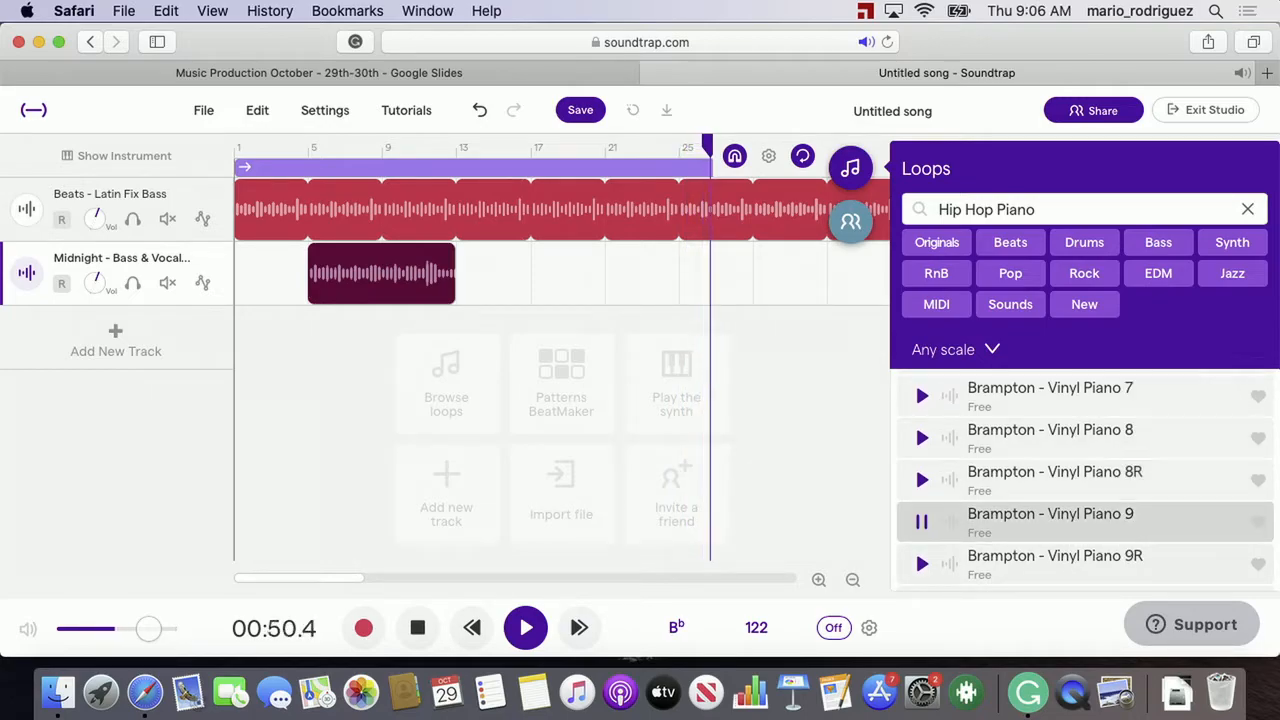
key(Down)
key(Down)
key(Down)
key(Down)
key(Down)
key(Down)
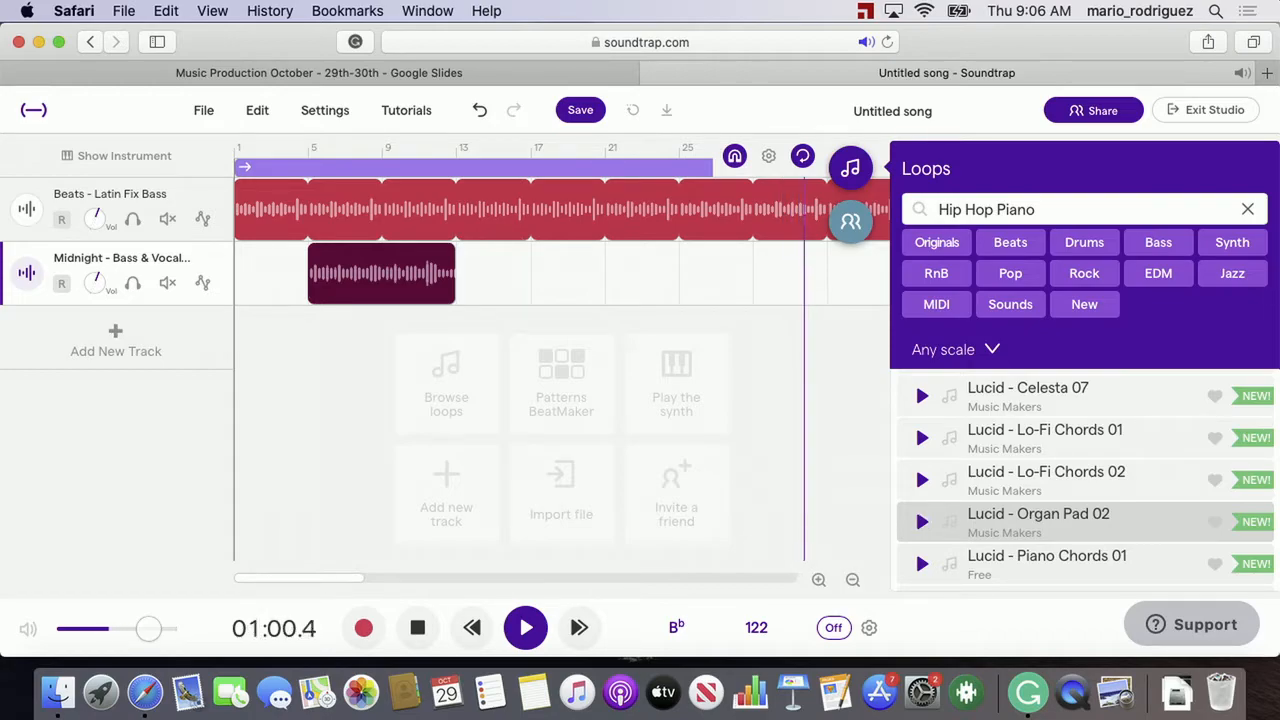
Audition Lucid - Organ Pad 02 over the song from bar 9 and add it as a new track looping from bar 13
click(383, 152)
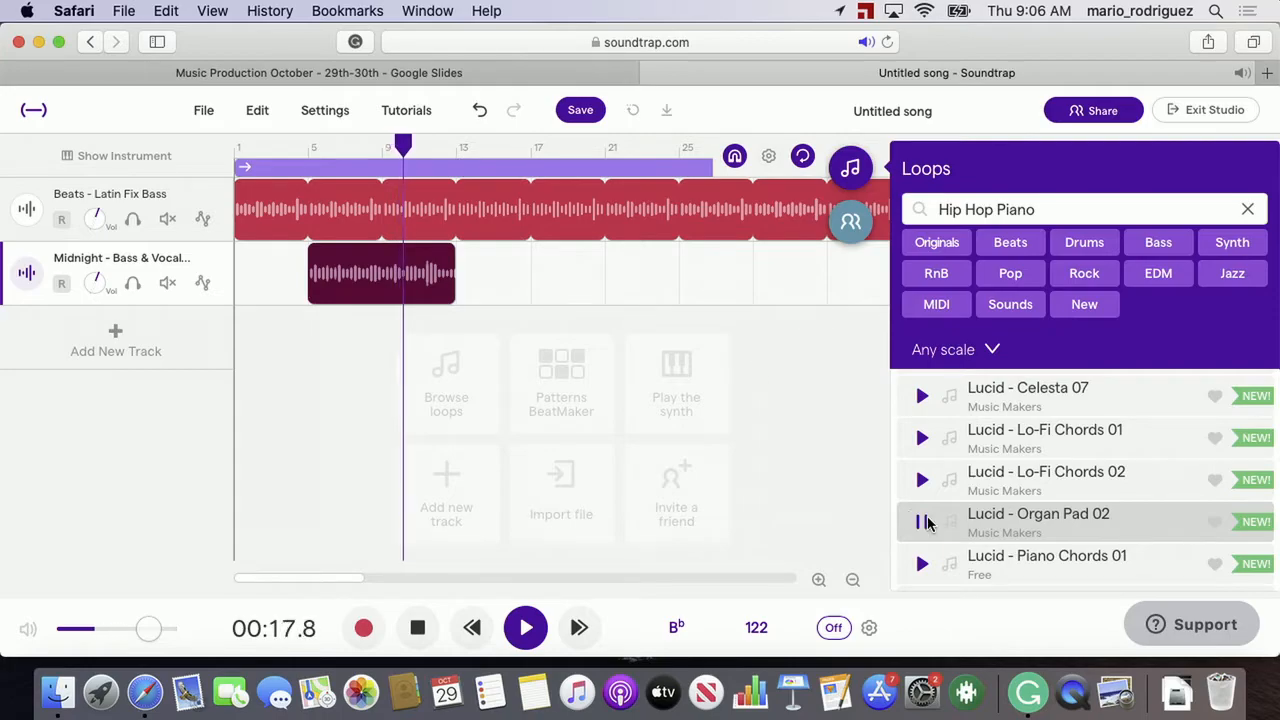
drag(451, 438, 460, 417)
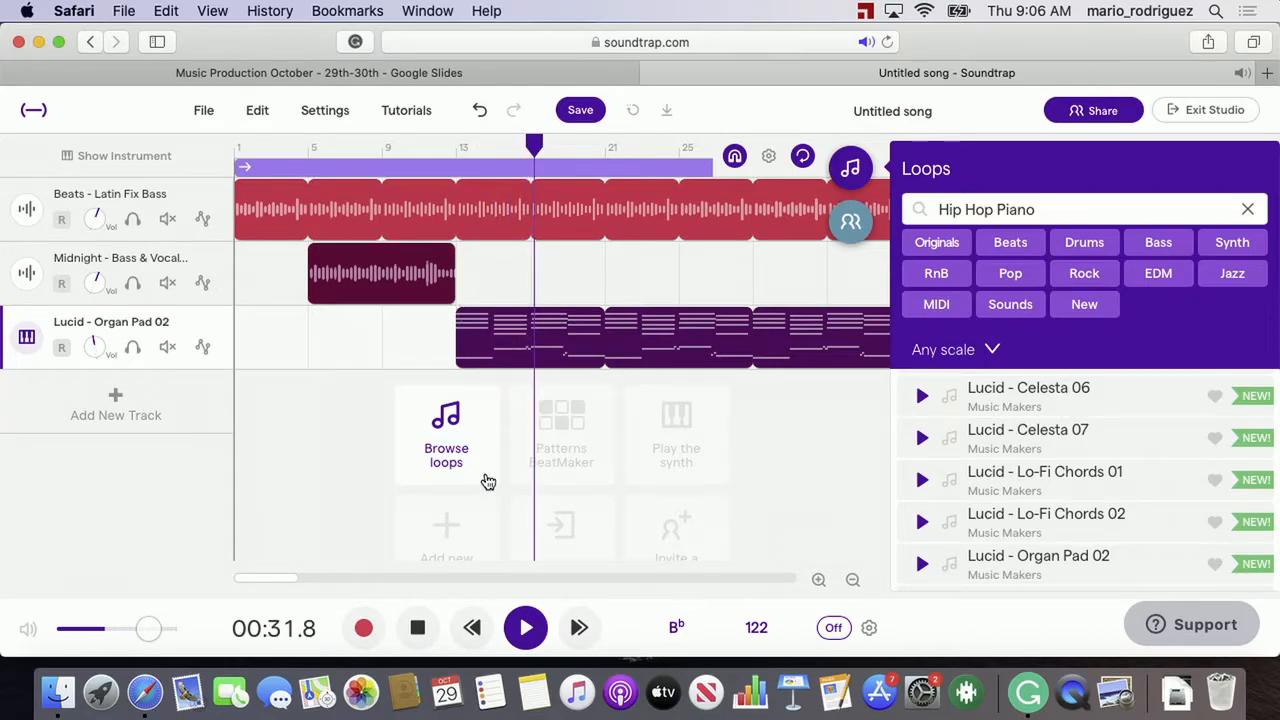
click(418, 627)
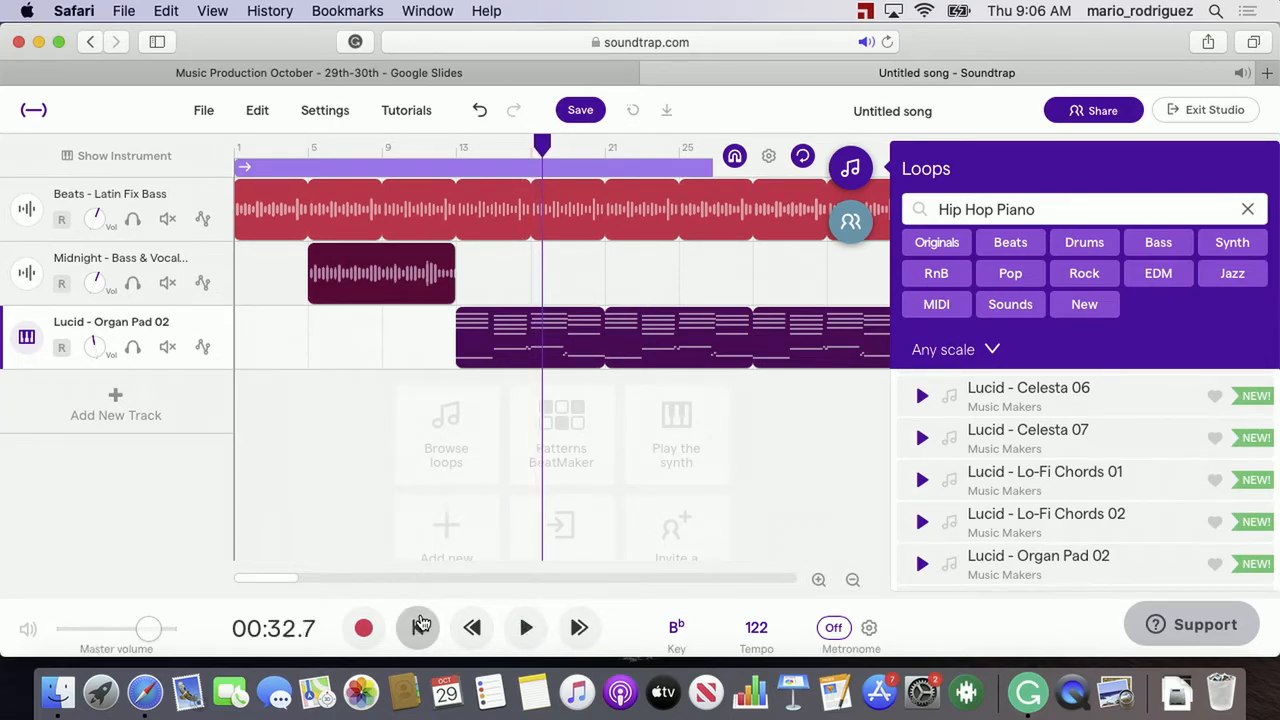
Switch to the full-screen Google Slides presentation, reveal the Tempo bullet on the loops slide and return to the Soundtrap project
key(ctrl+Left)
key(ctrl+Right)
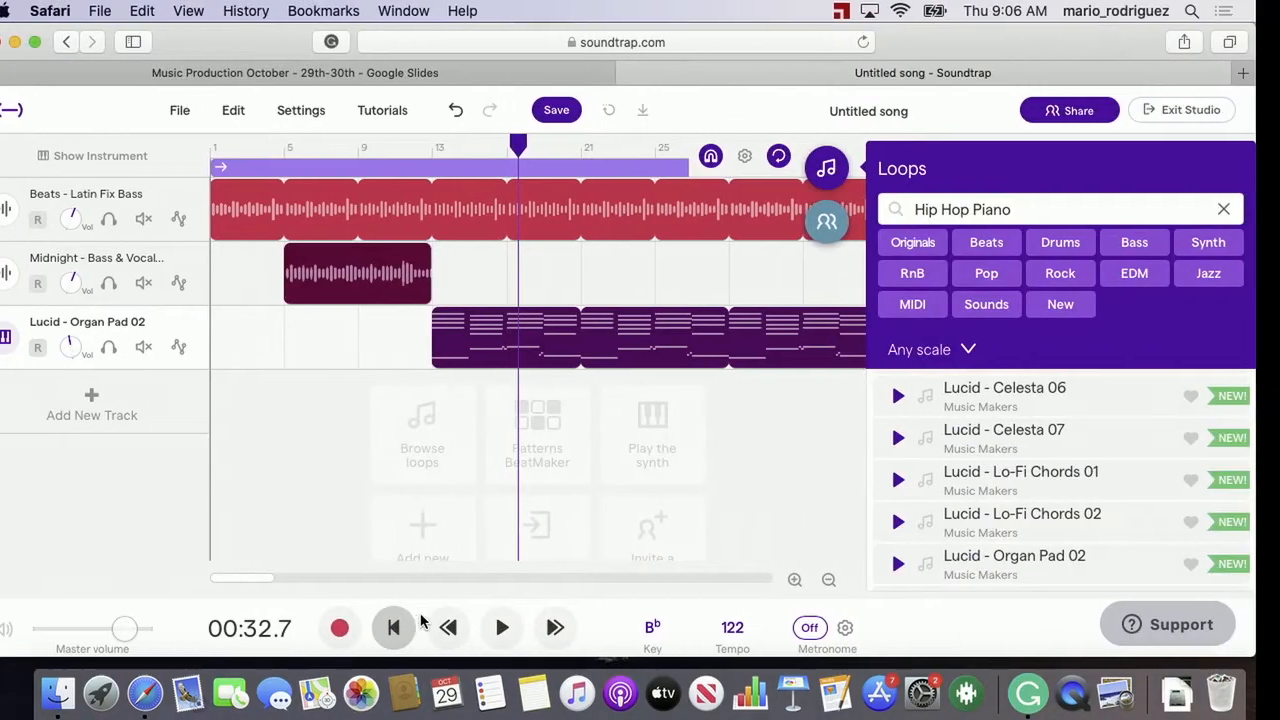
key(ctrl+Right)
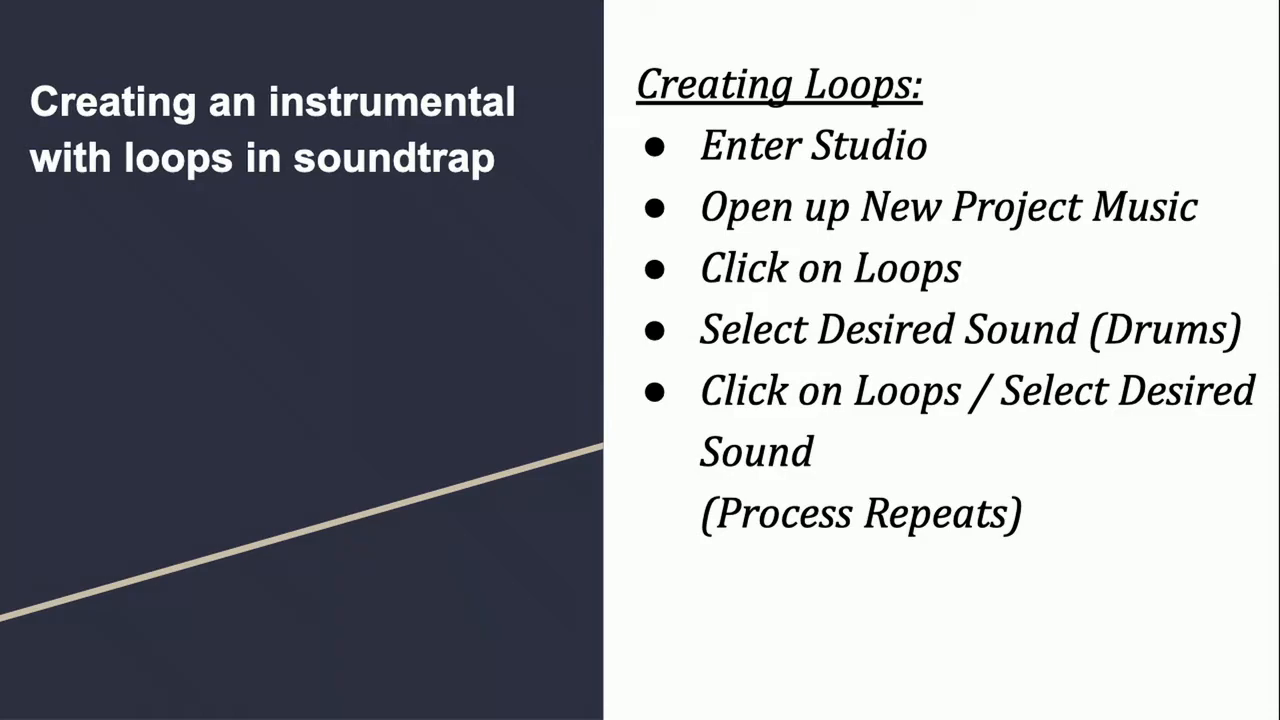
click(396, 561)
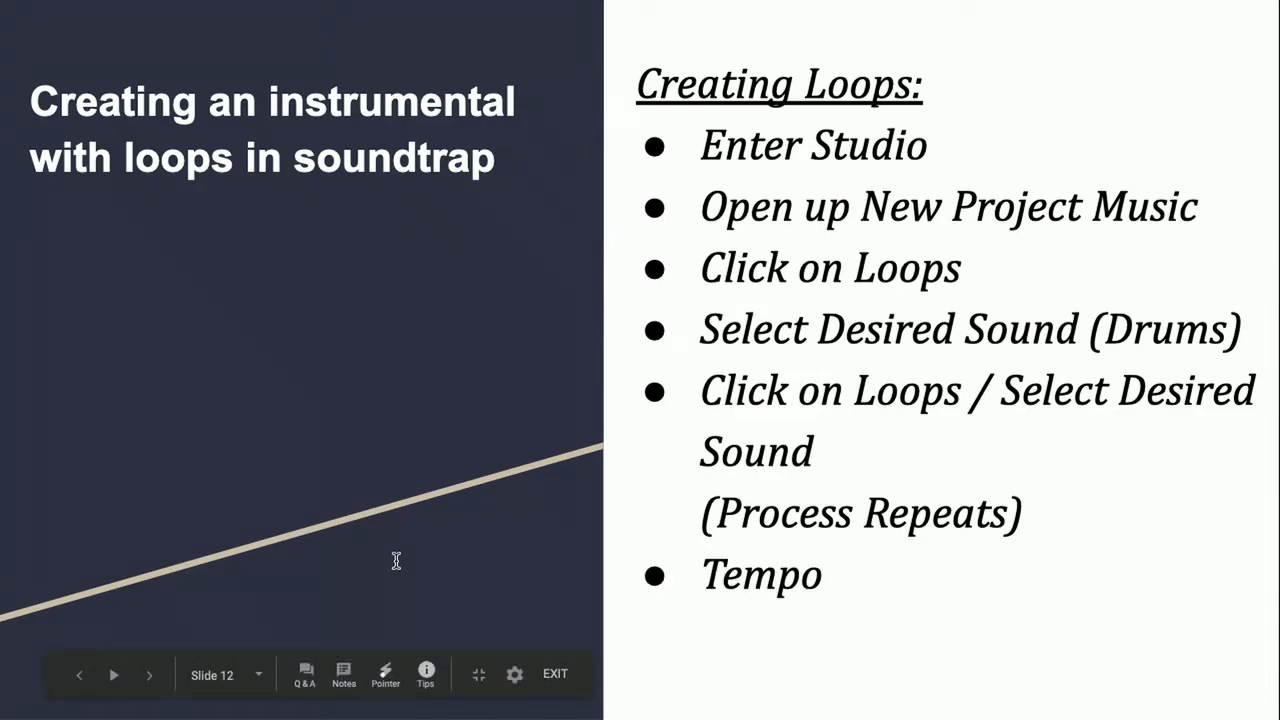
key(ctrl+Left)
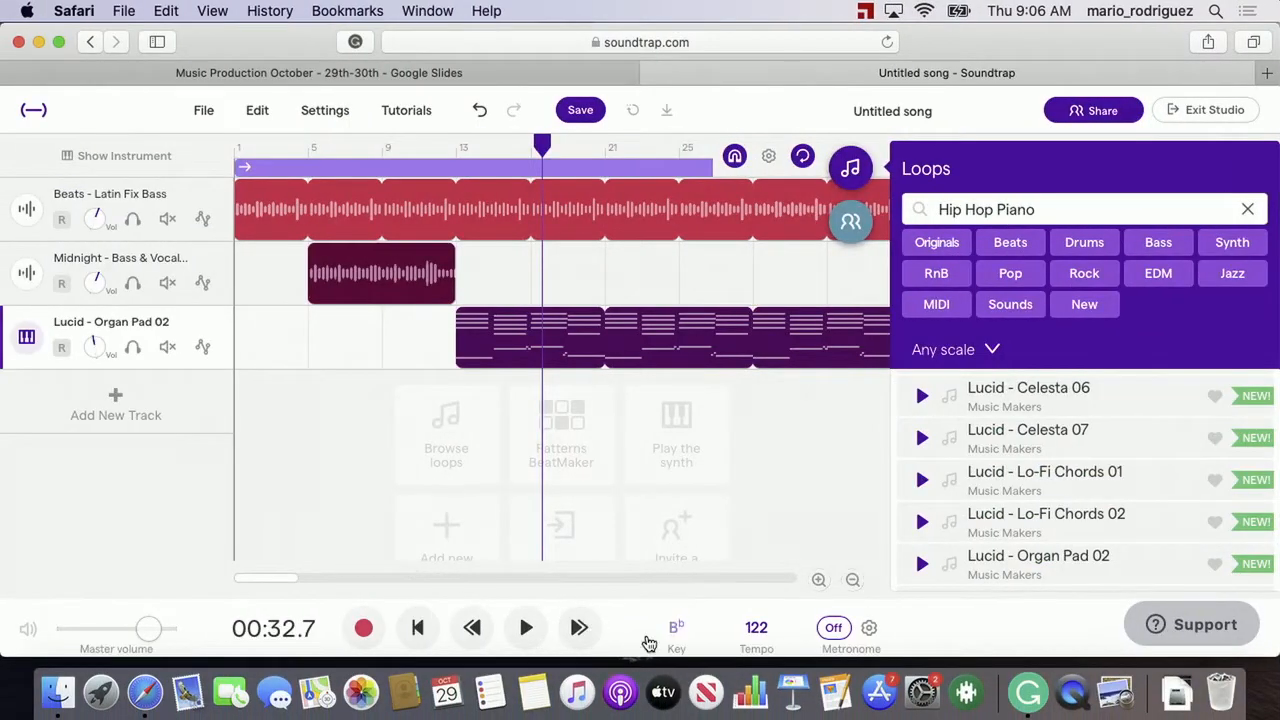
Audition the song from bar 5, set its tempo to 104 BPM and adjust the audio data to match
click(298, 155)
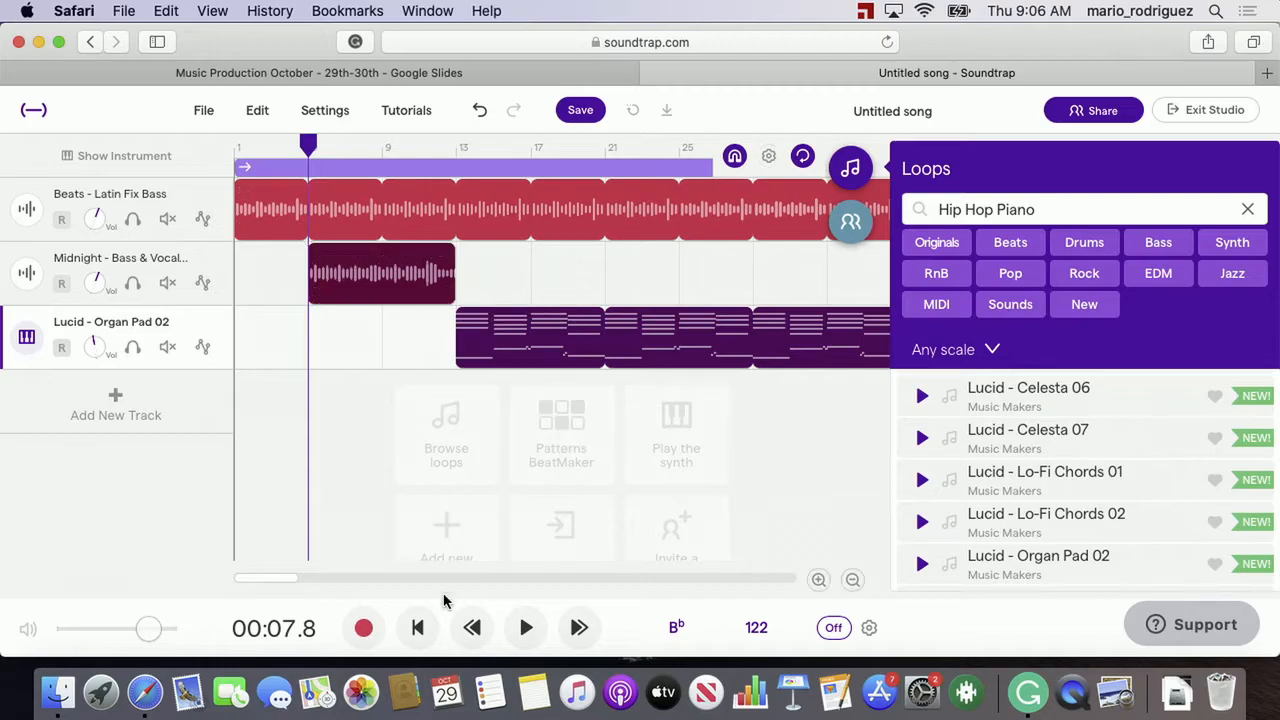
click(525, 627)
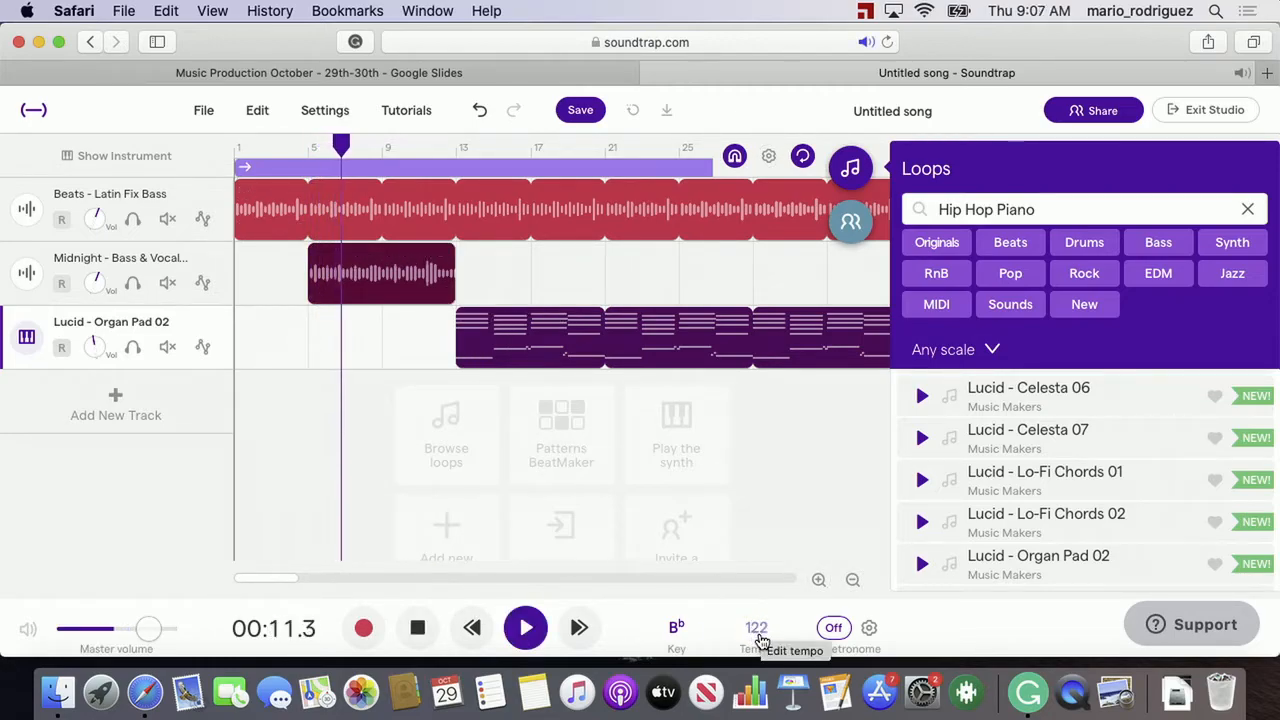
click(758, 627)
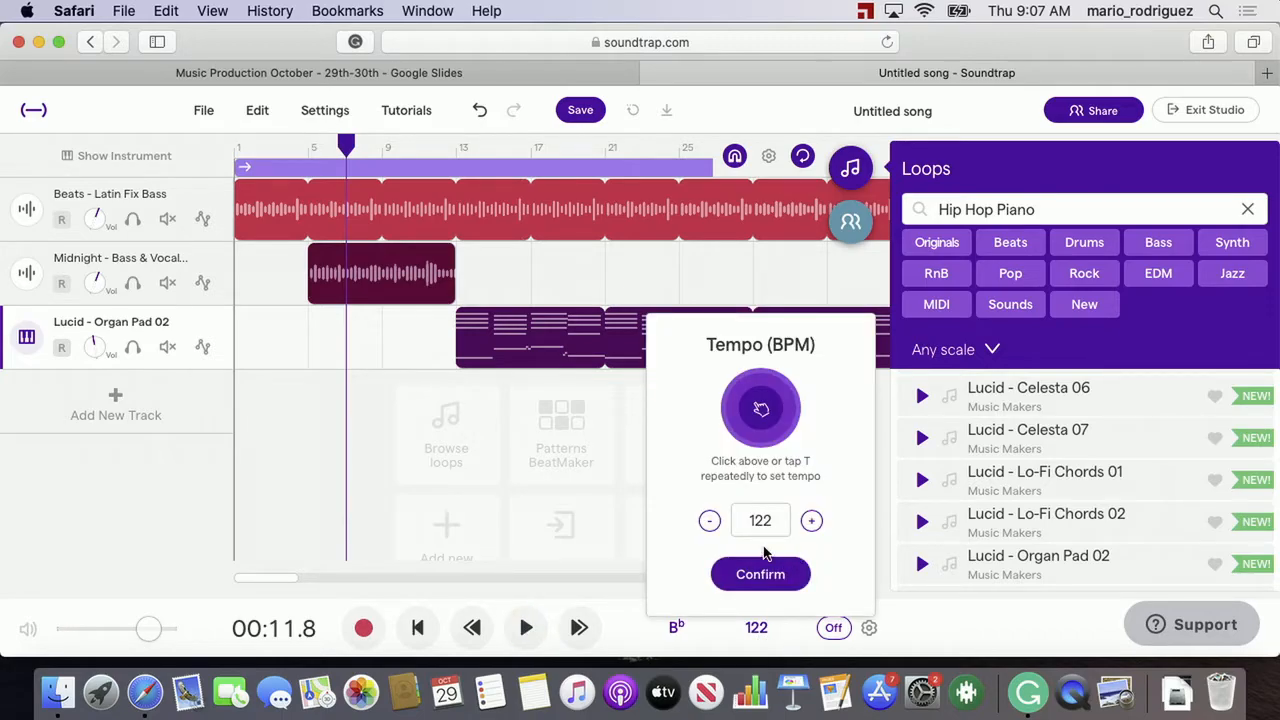
click(710, 522)
click(710, 522)
click(710, 522)
click(710, 522)
click(710, 522)
click(710, 522)
click(710, 522)
click(710, 522)
click(710, 522)
click(710, 522)
click(710, 522)
click(710, 522)
click(710, 522)
click(710, 522)
click(710, 522)
click(710, 522)
click(748, 568)
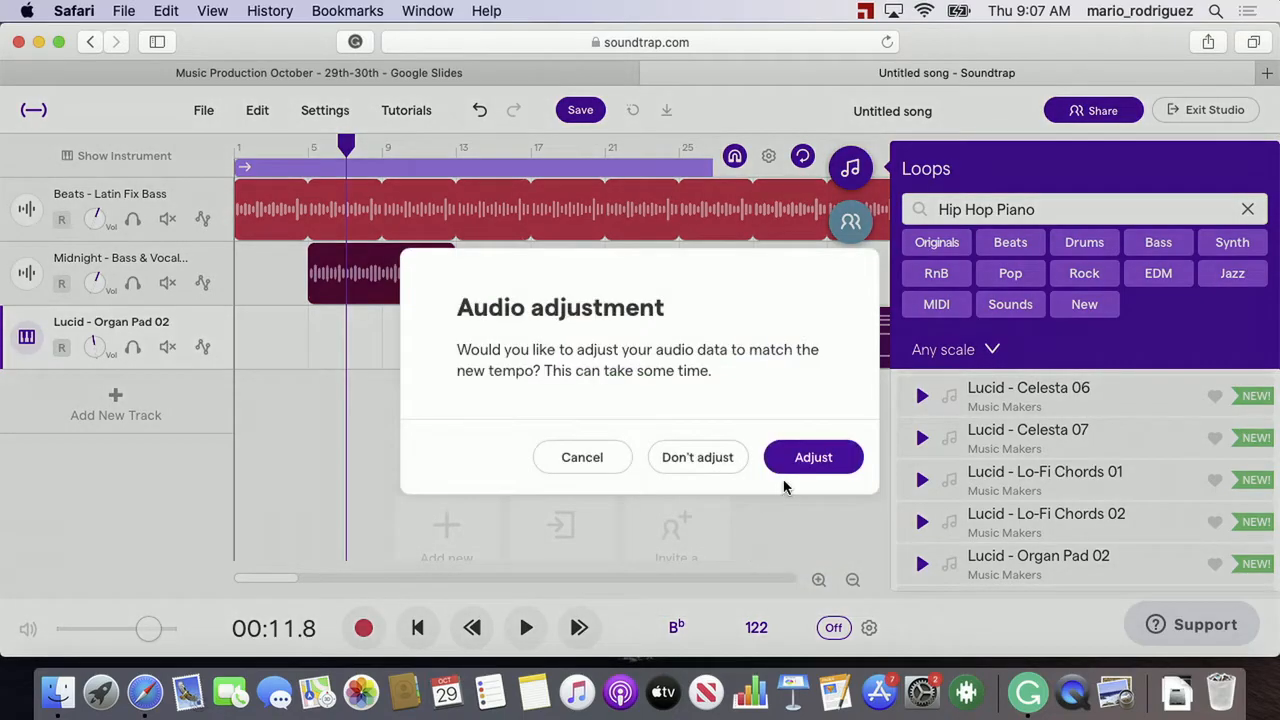
click(806, 463)
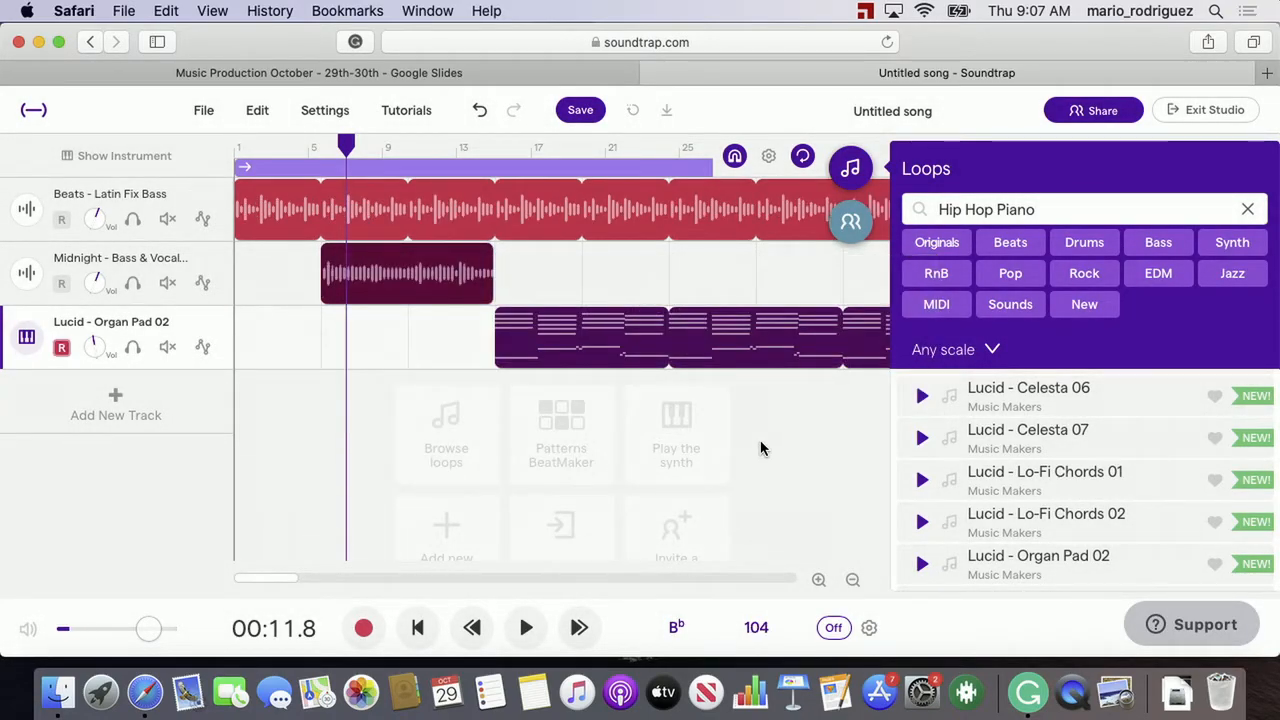
Audition the song, set its tempo to 122 BPM and adjust the audio data to match
click(526, 628)
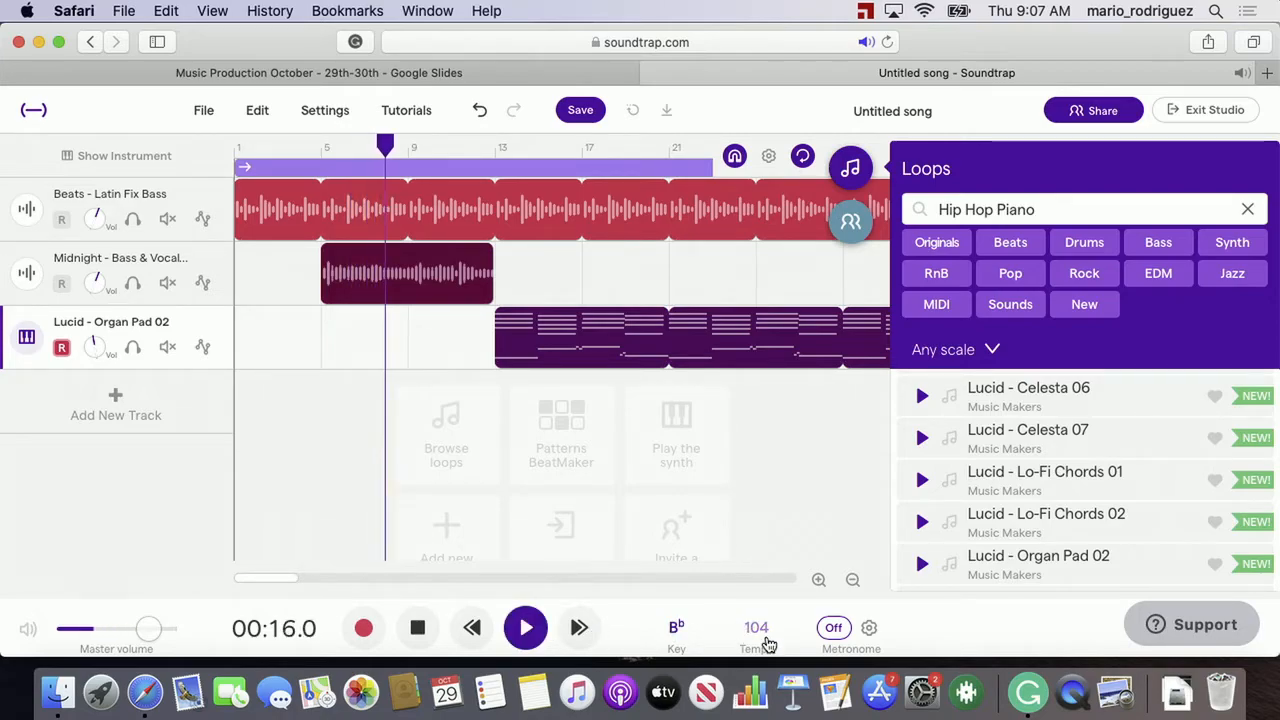
click(766, 640)
drag(778, 520, 744, 521)
text(122)
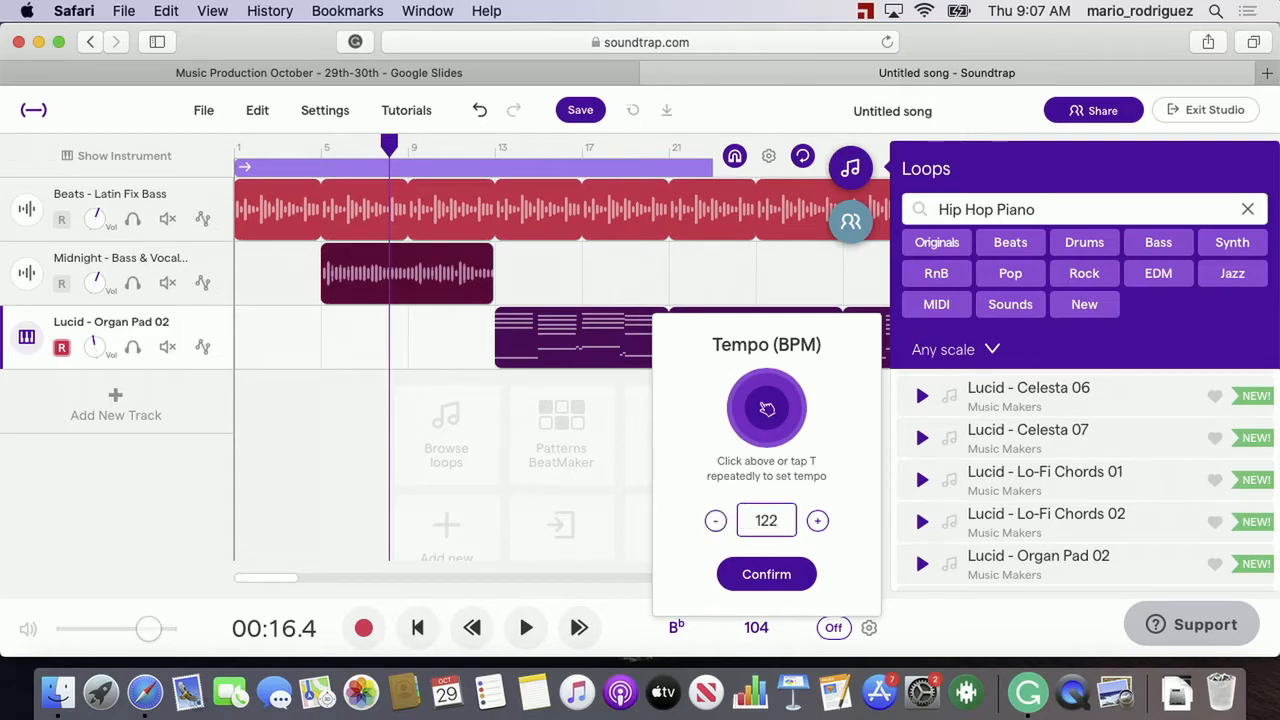
click(764, 575)
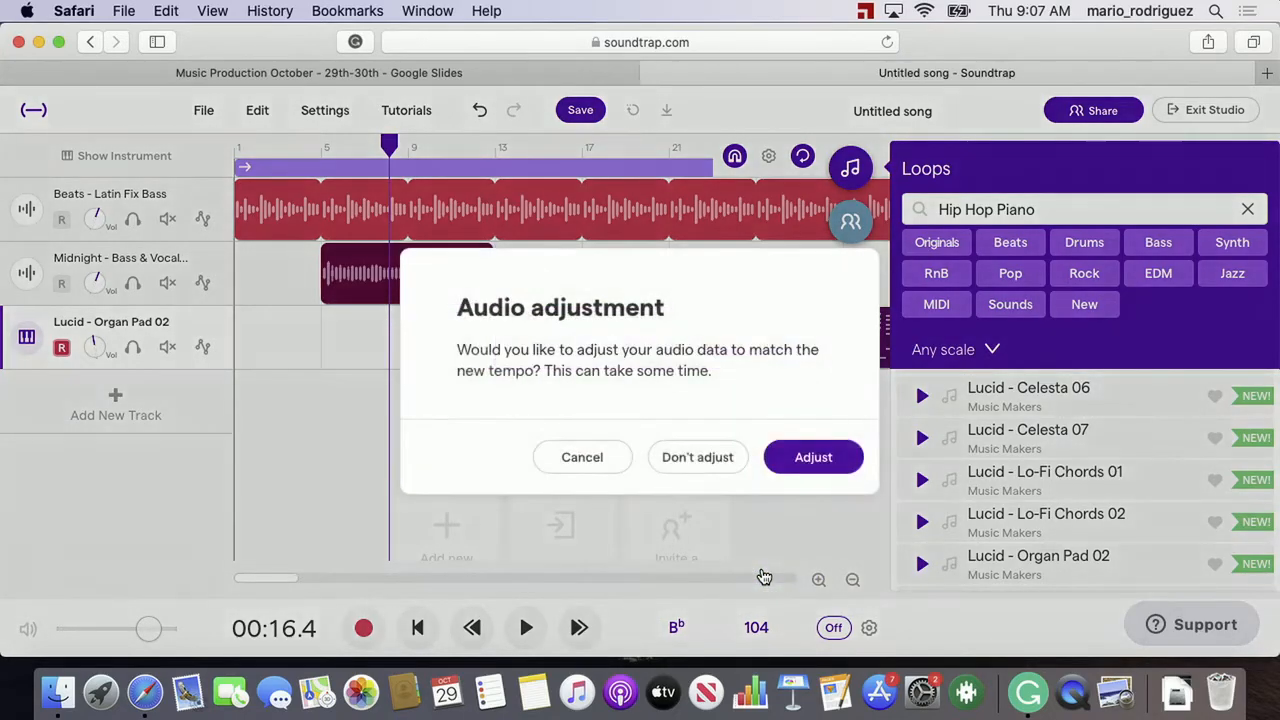
click(812, 461)
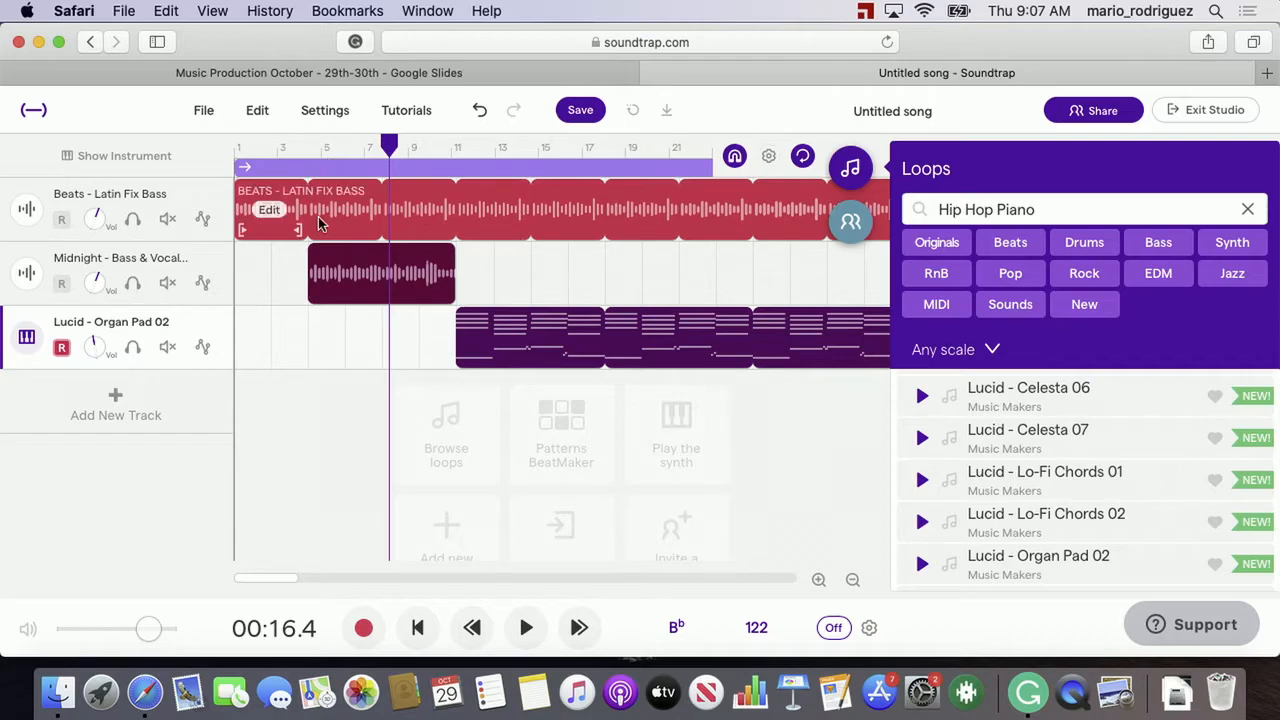
Audition the song at its new tempo from bar 11 into the organ pad section
click(437, 153)
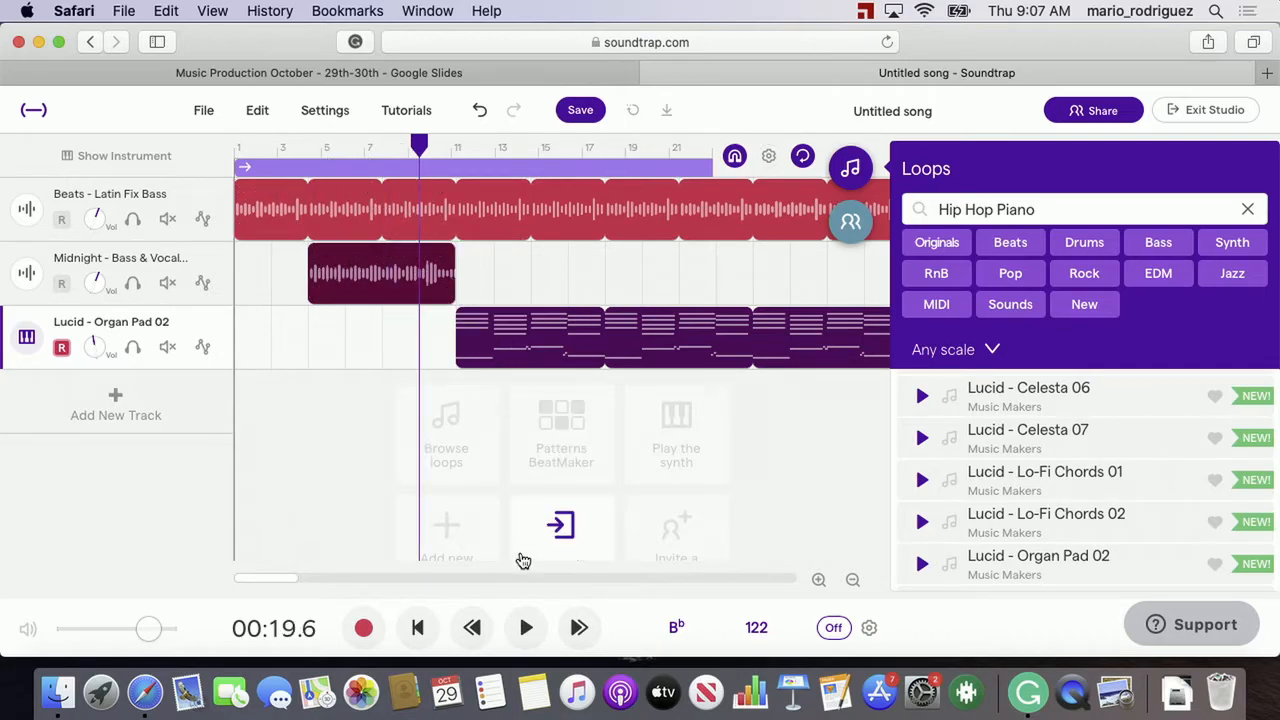
click(525, 625)
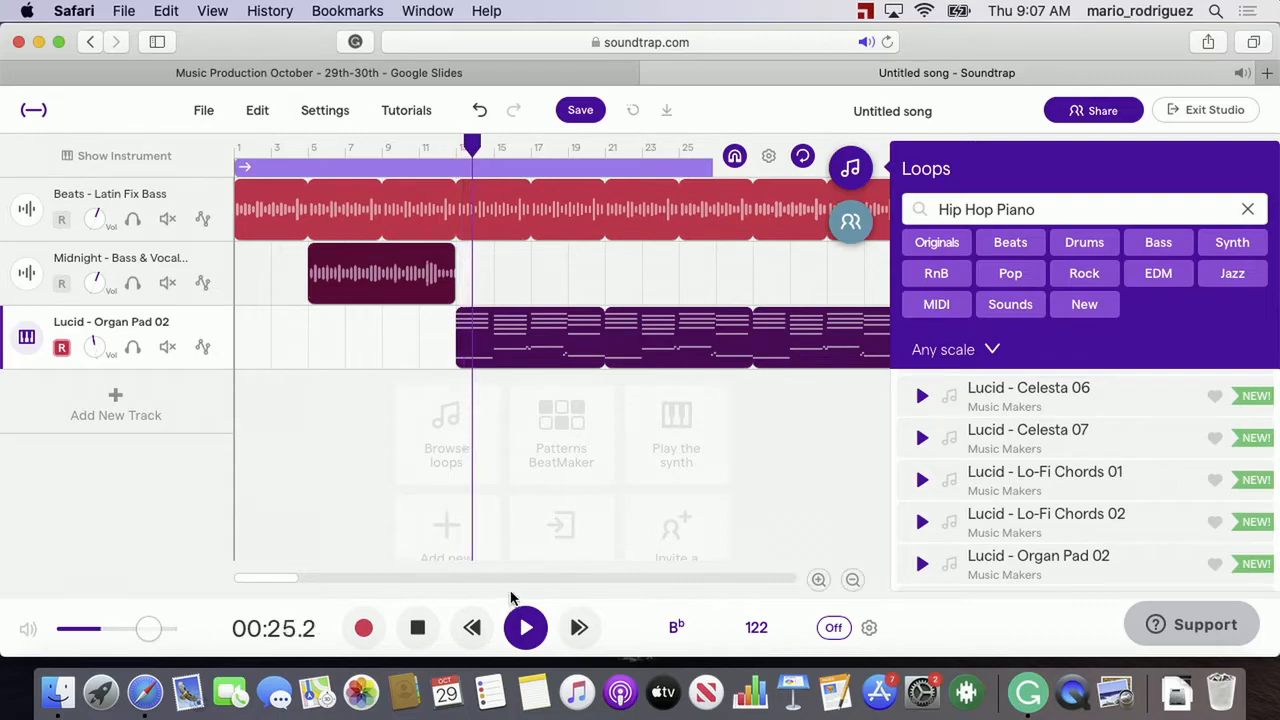
click(526, 627)
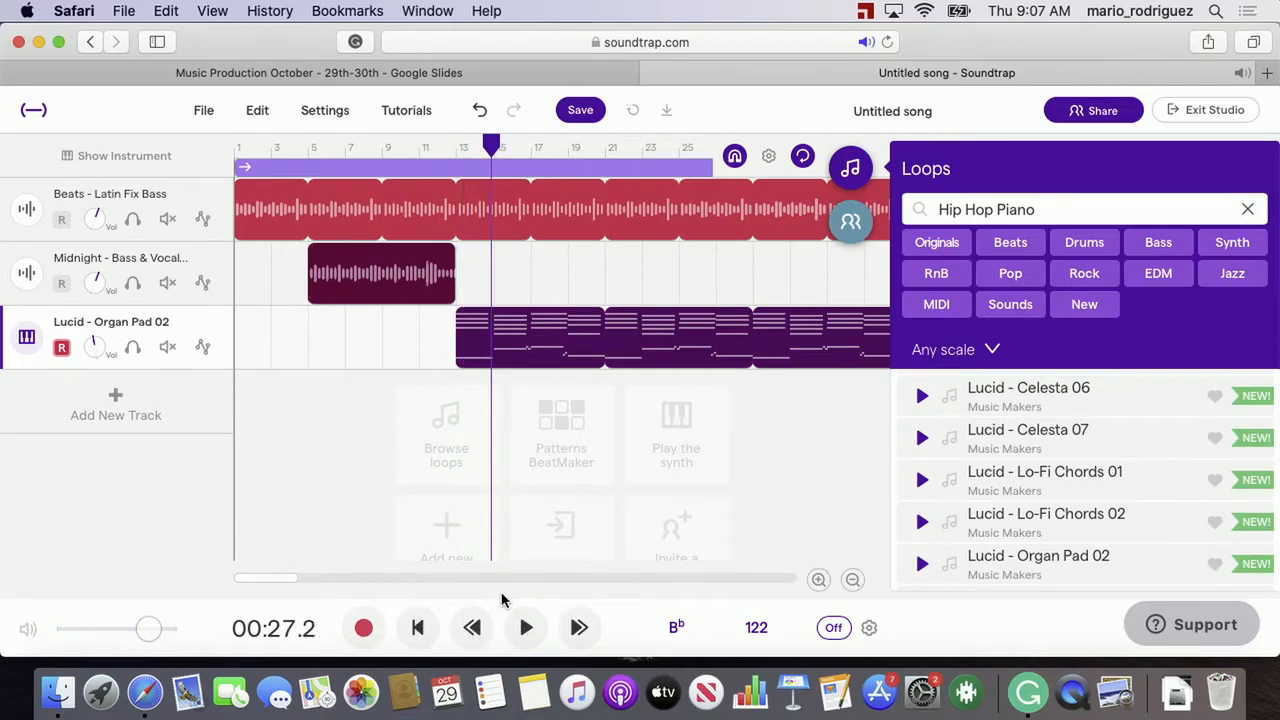
Switch to the full-screen Google Slides presentation, reveal the Invite Me bullet on the loops slide and advance once more
key(ctrl+Right)
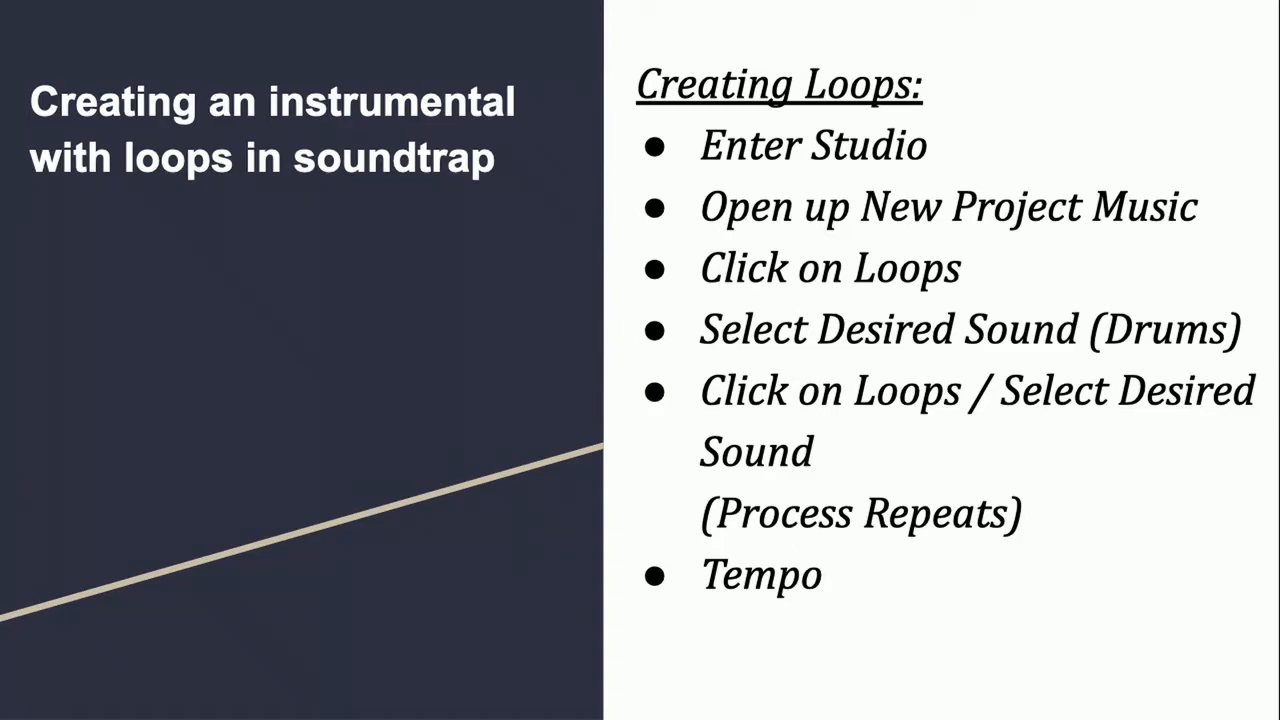
key(Right)
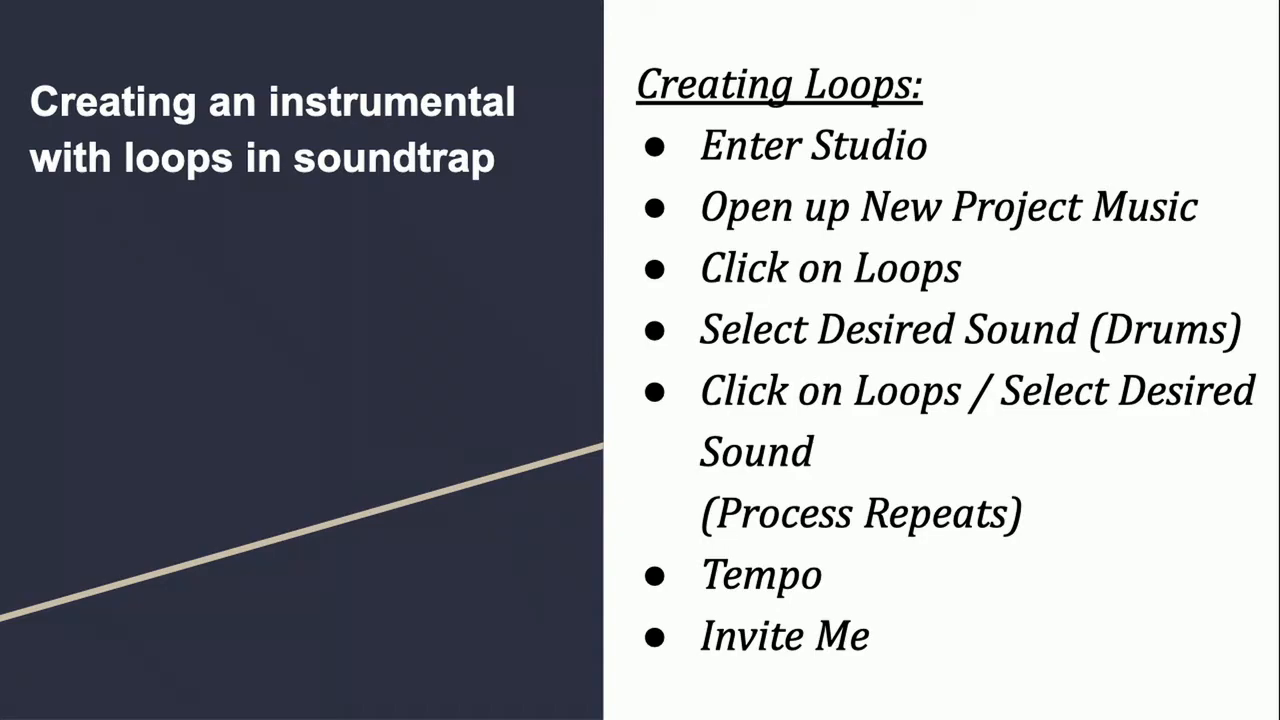
key(Right)
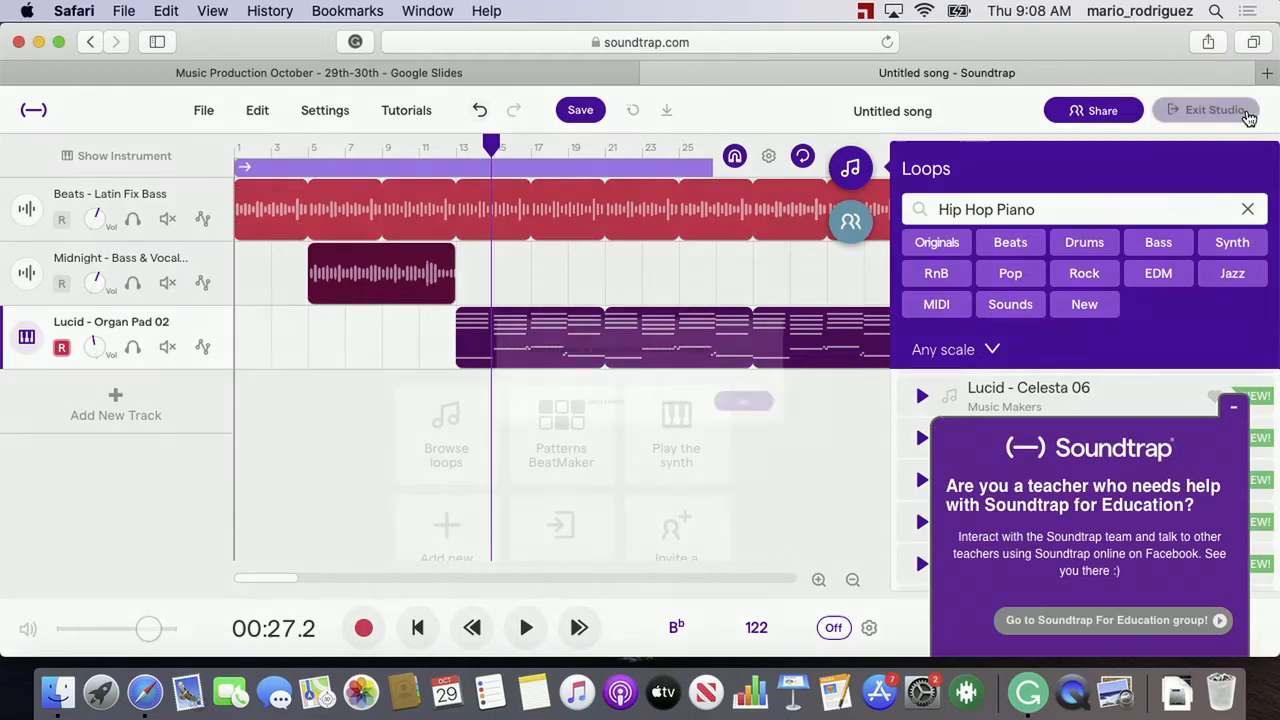
Exit the untitled song in Soundtrap and open the Chonz Loop Beats project from the project list in the studio
click(1207, 110)
click(808, 423)
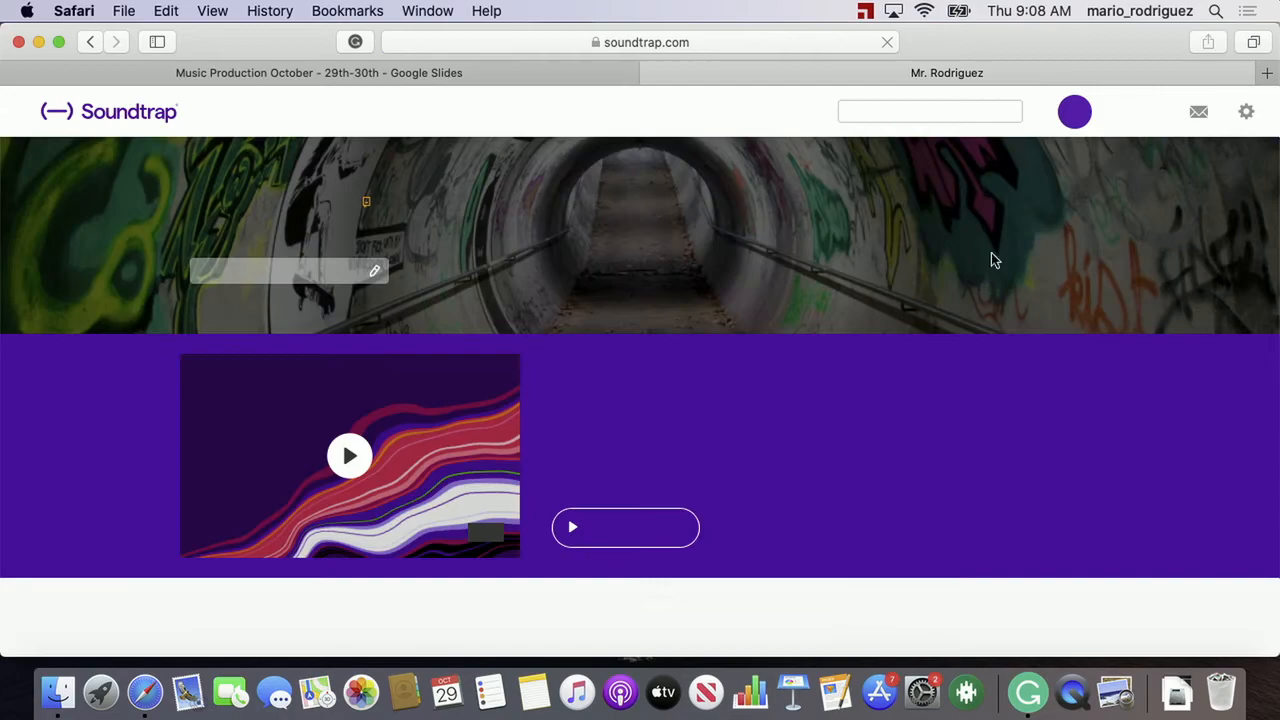
scroll(758, 492, down, 5)
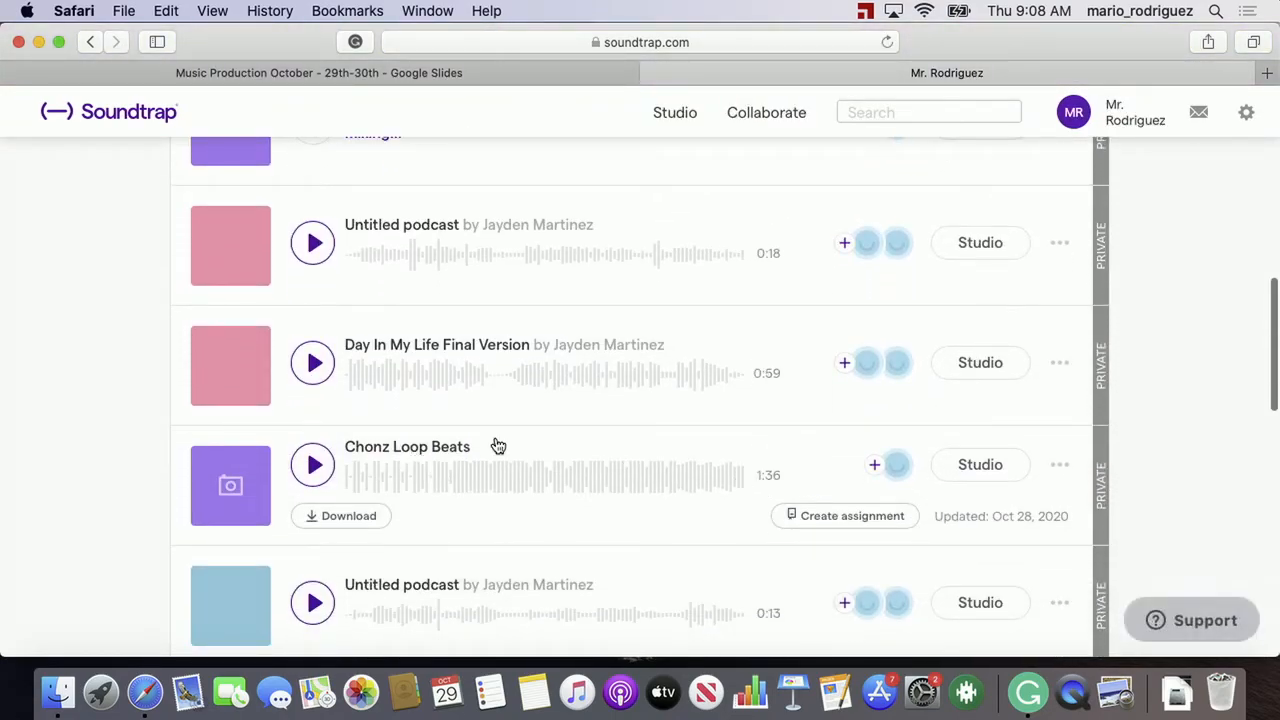
click(965, 470)
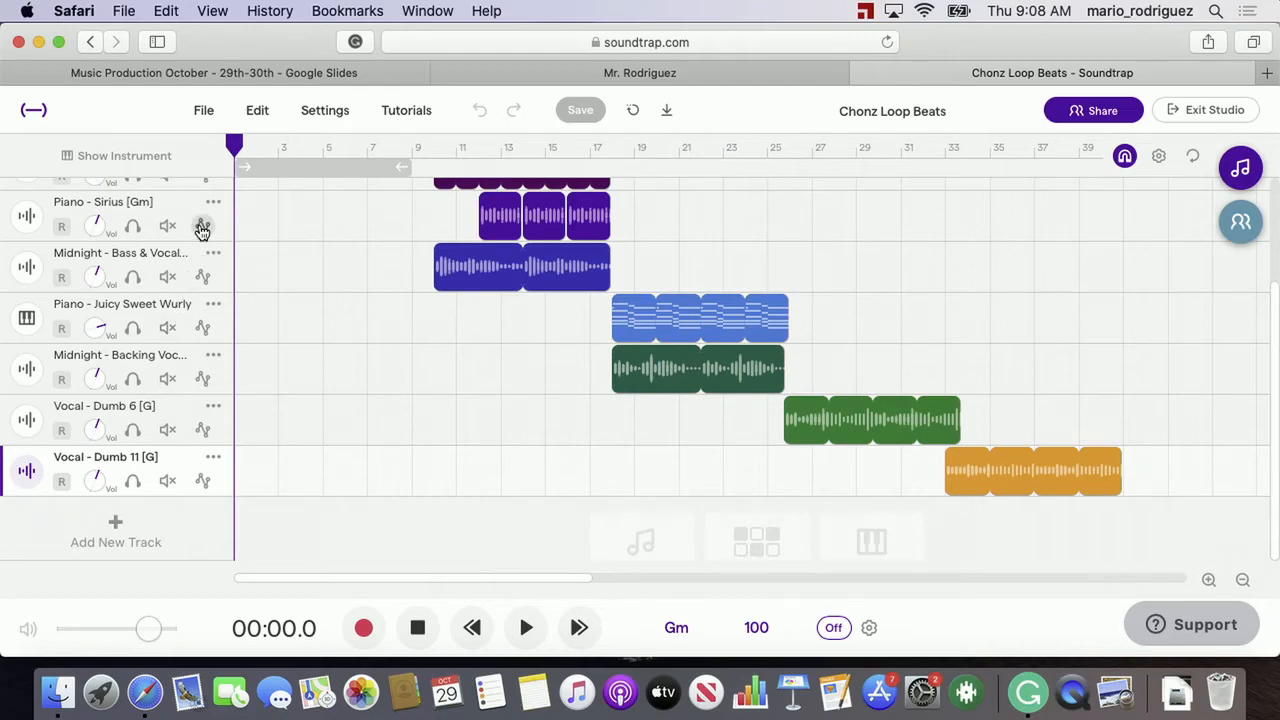
Look over all the tracks of Chonz Loop Beats and audition the song from bar 7
click(333, 266)
scroll(333, 266, up, 4)
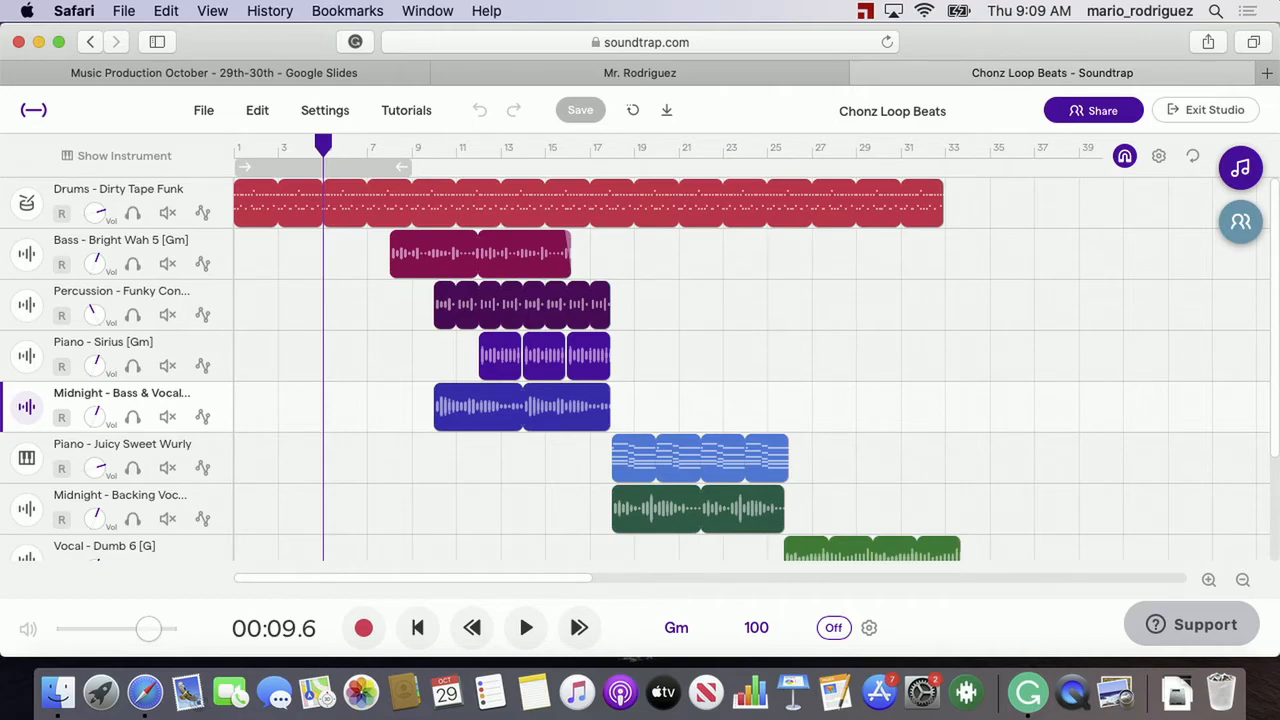
scroll(640, 370, down, 5)
scroll(640, 370, up, 5)
click(368, 195)
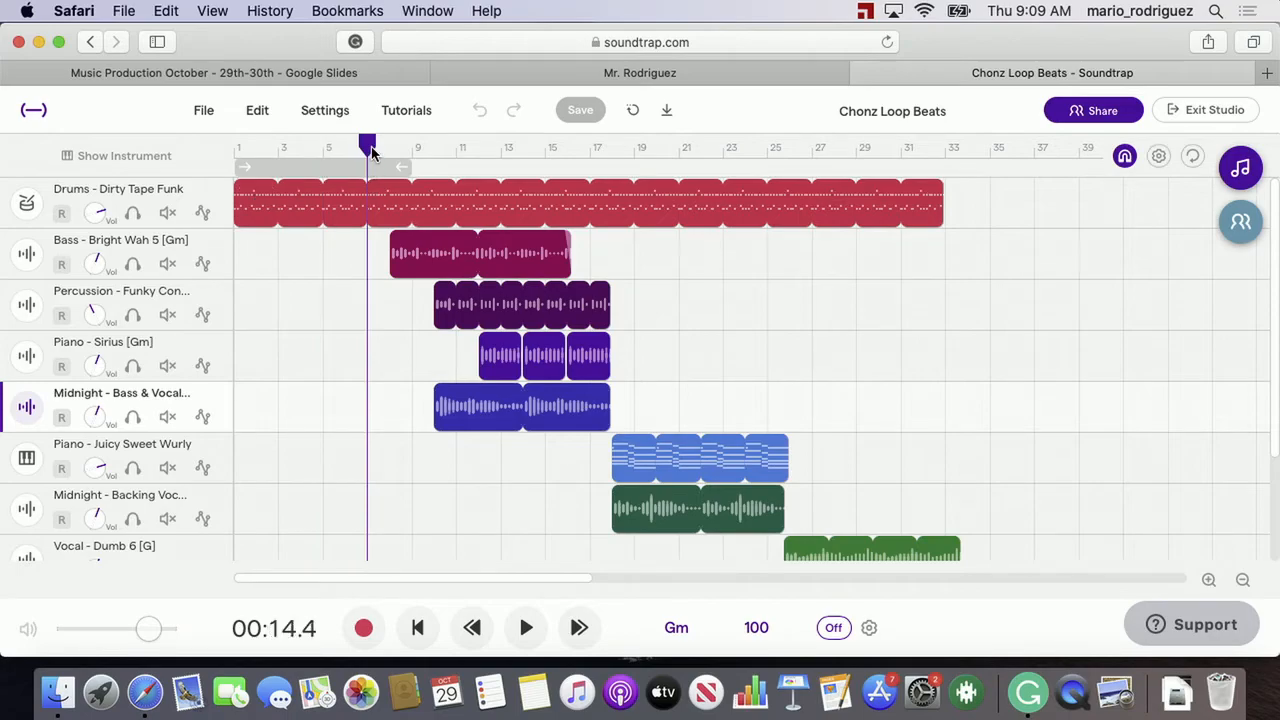
key(space)
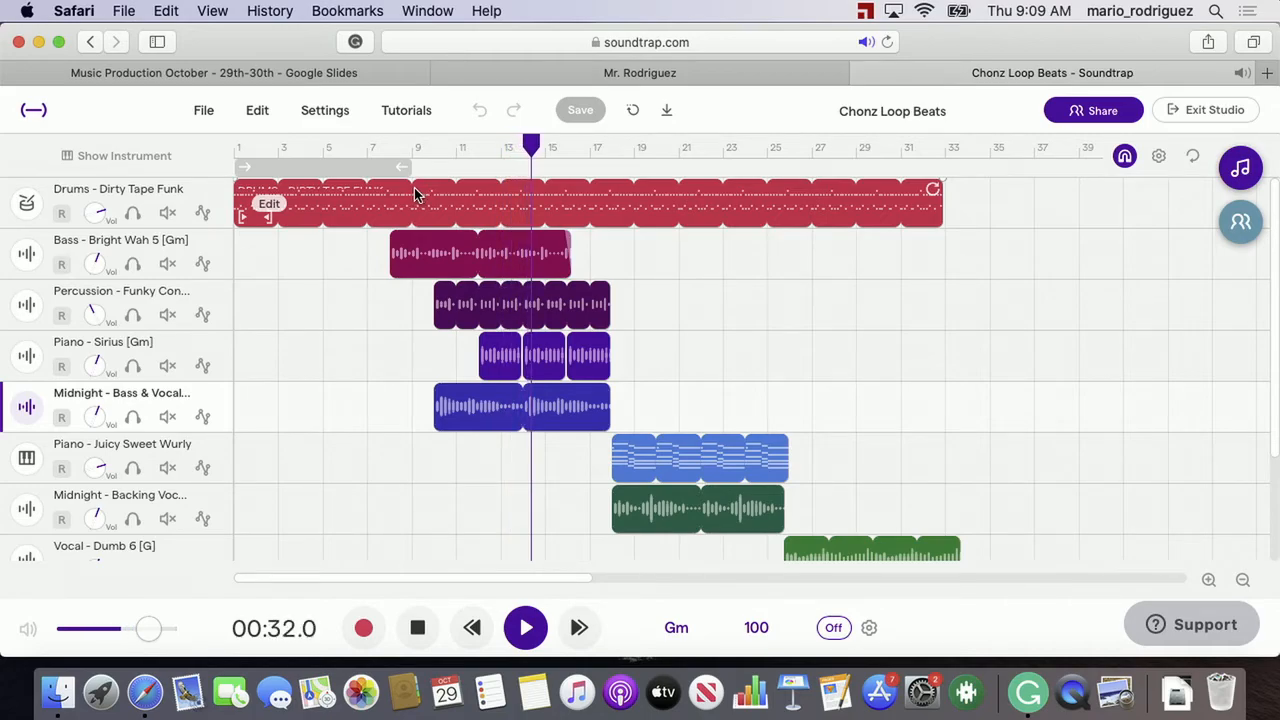
key(space)
Switch to the full-screen Google Slides presentation and advance from the assignment requirements past the project-sharing slide to the office hours slide
key(ctrl+Right)
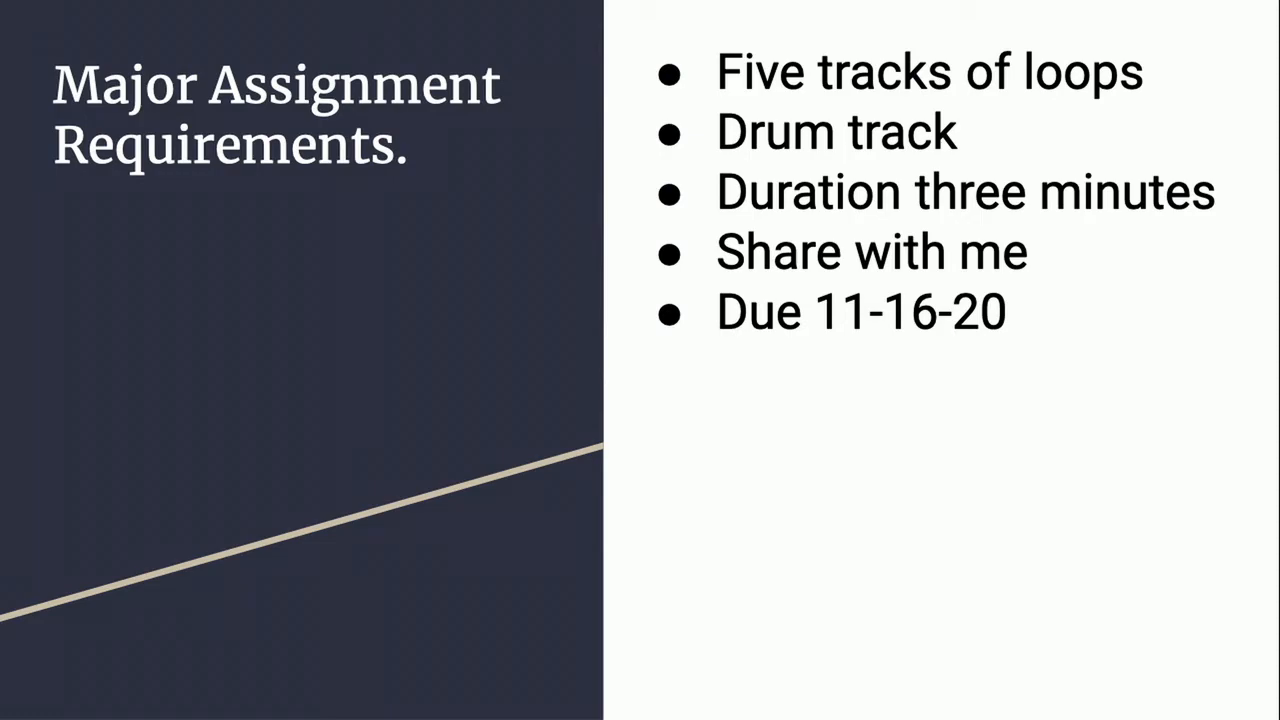
key(Right)
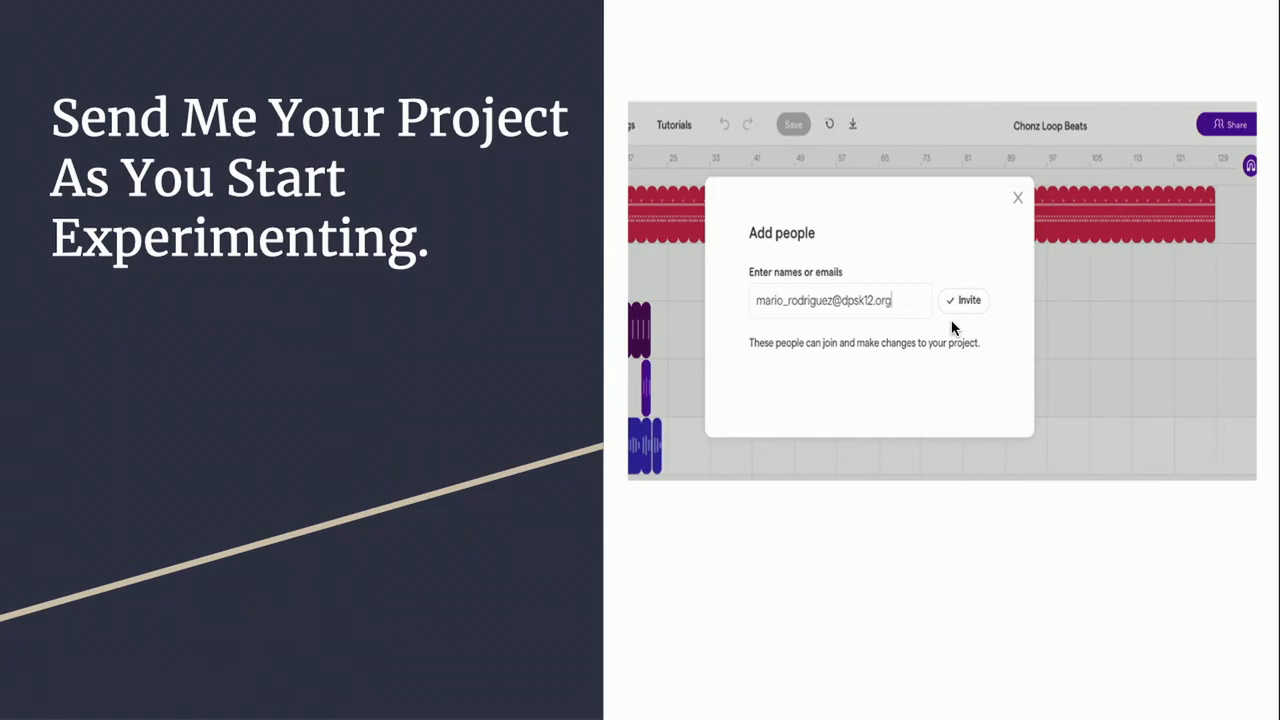
key(Right)
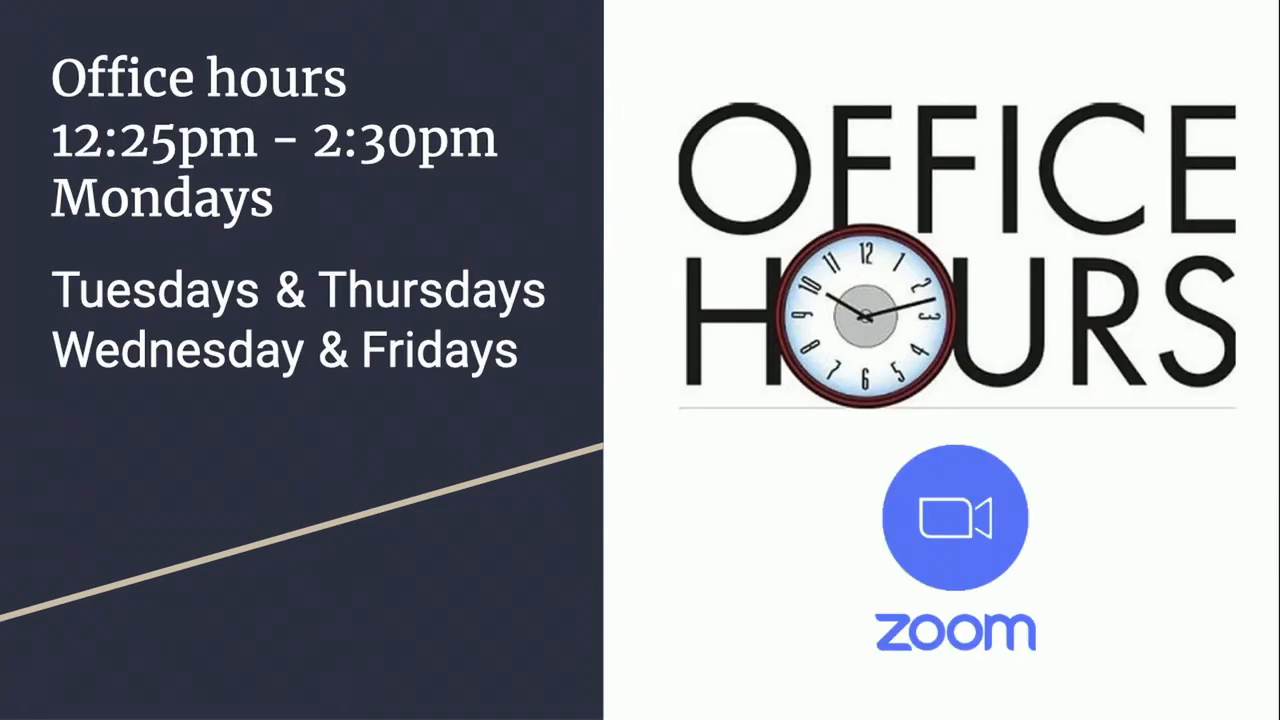